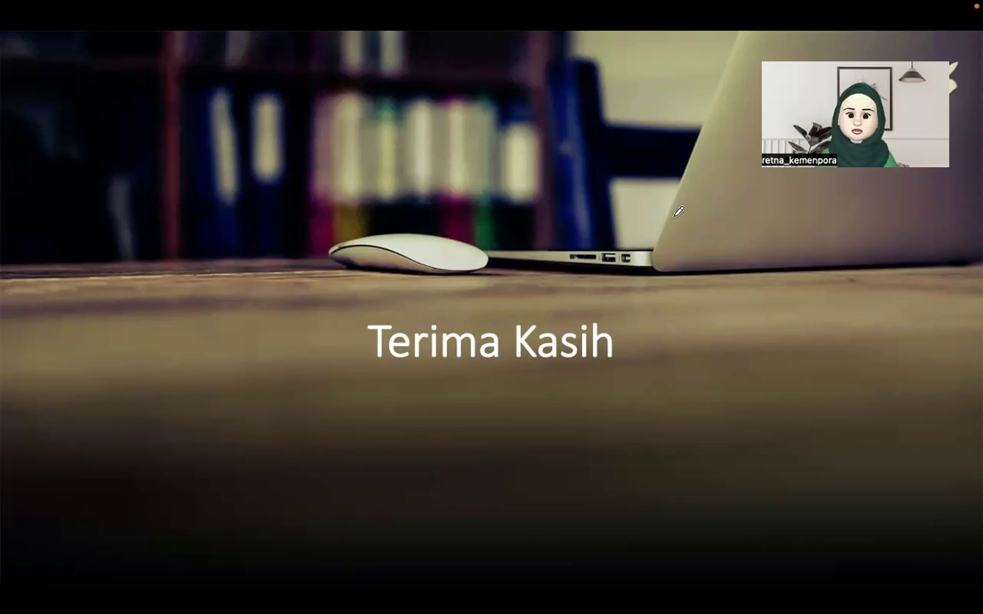
# Step: Step back two slides to the gear-diagram slide on annual employee performance evaluation
pyautogui.press('Left')
pyautogui.press('Left')
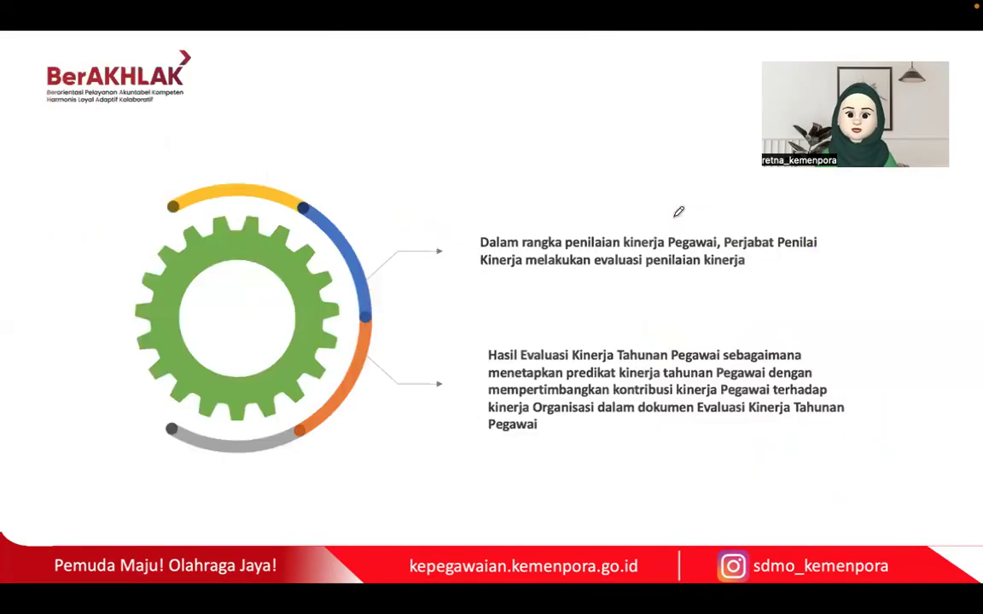
pyautogui.press('Left')
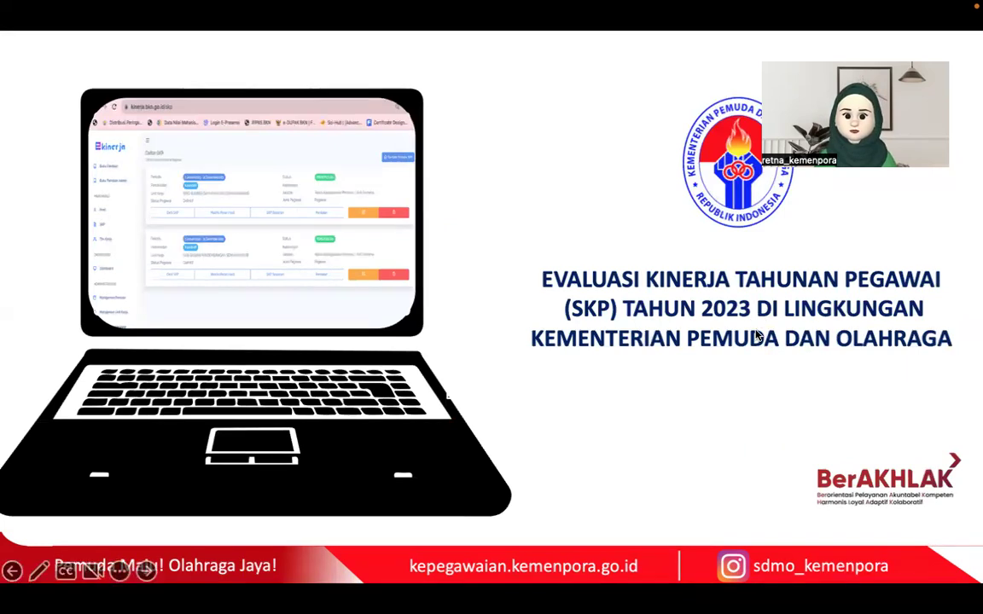
# Step: End the PowerPoint slideshow and discard the ink annotations
pyautogui.press('Escape')
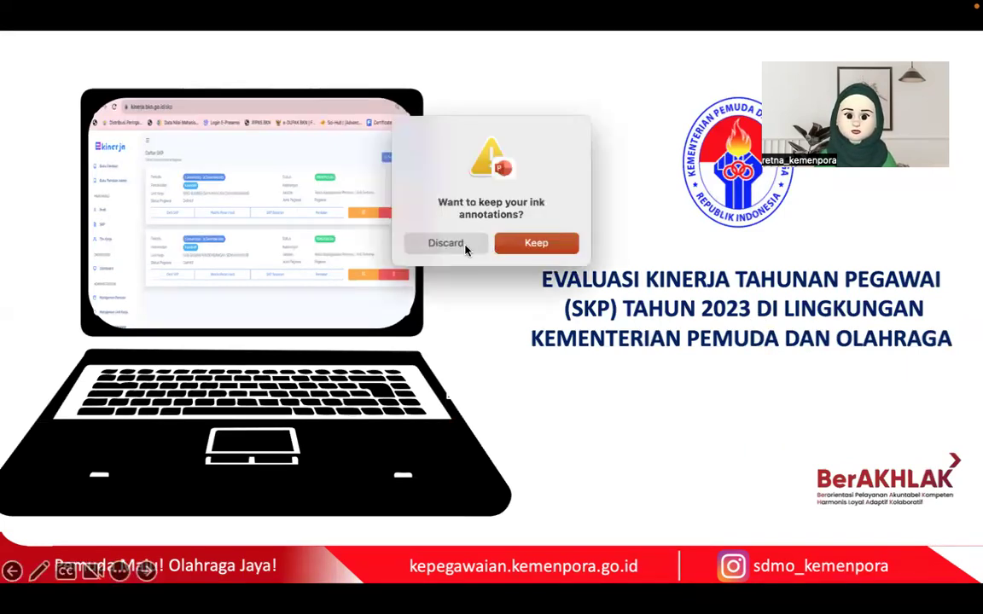
pyautogui.click(447, 246)
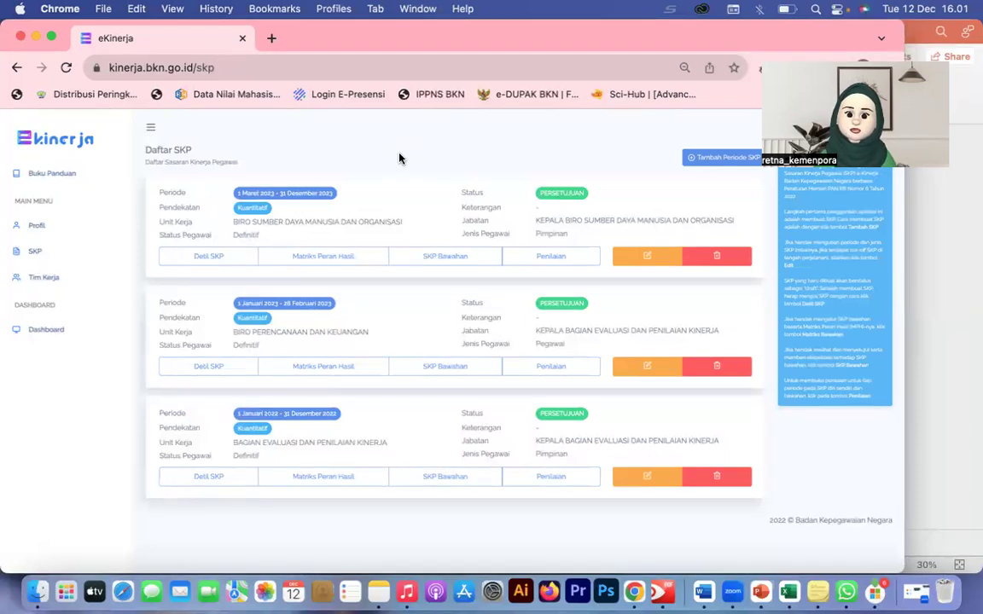
# Step: Open the Penilaian page for the March–December 2023 SKP and make Chrome full screen
pyautogui.click(162, 74)
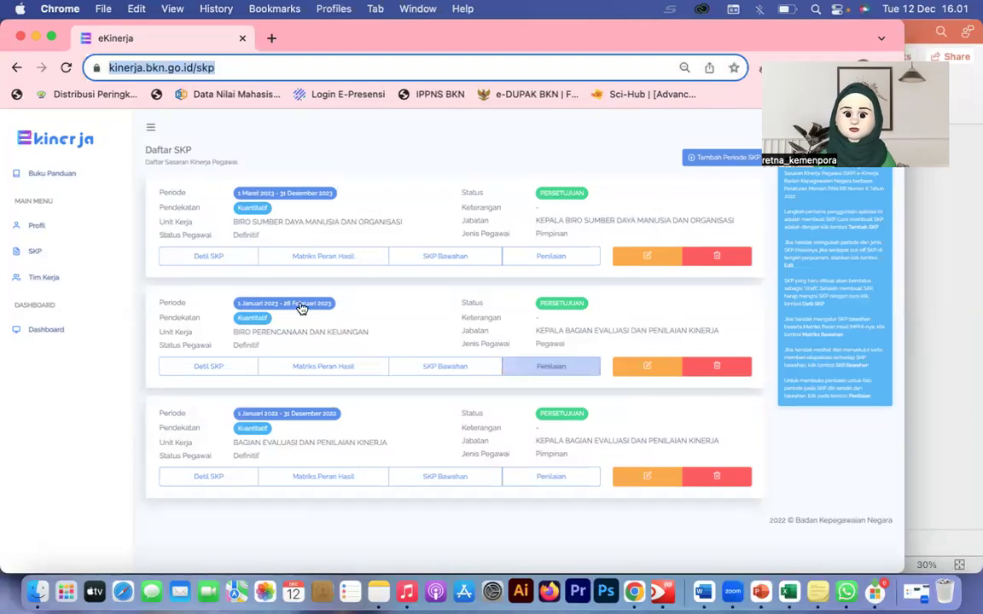
pyautogui.click(545, 260)
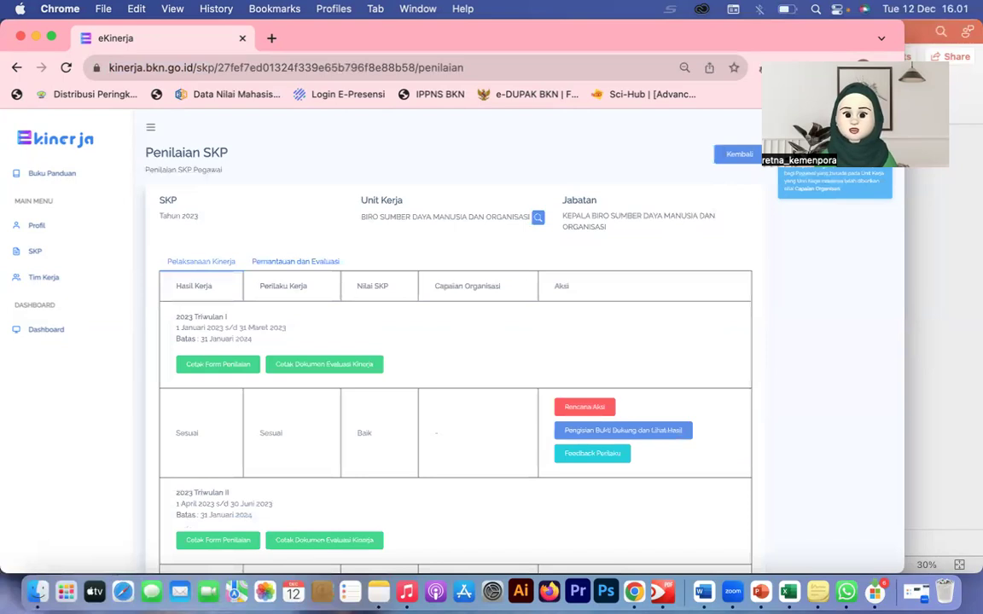
pyautogui.click(52, 36)
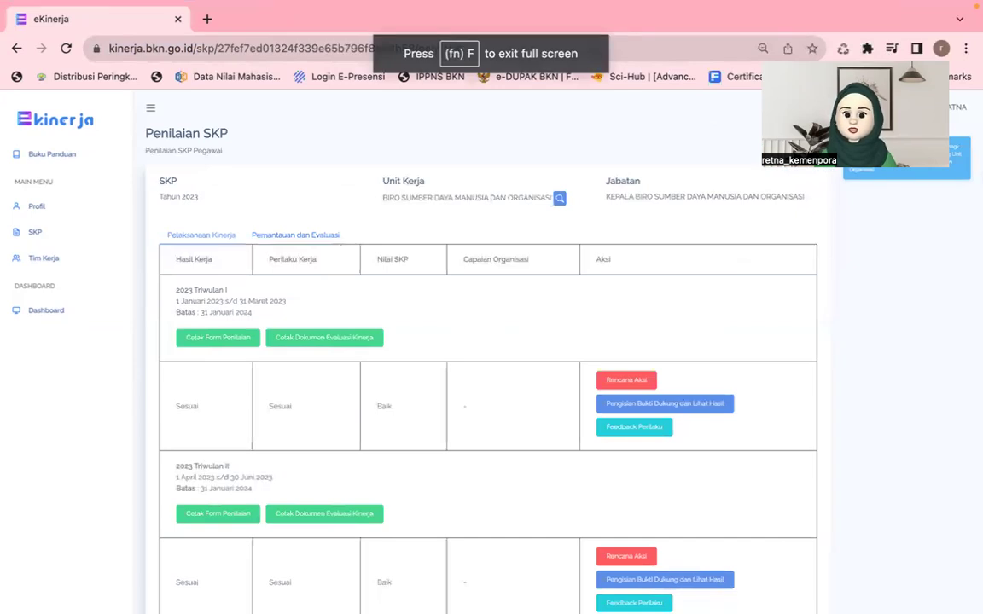
# Step: Start a new Chrome Incognito window from the three-dot menu
pyautogui.click(965, 48)
pyautogui.click(557, 115)
pyautogui.press('ctrl+super+f')
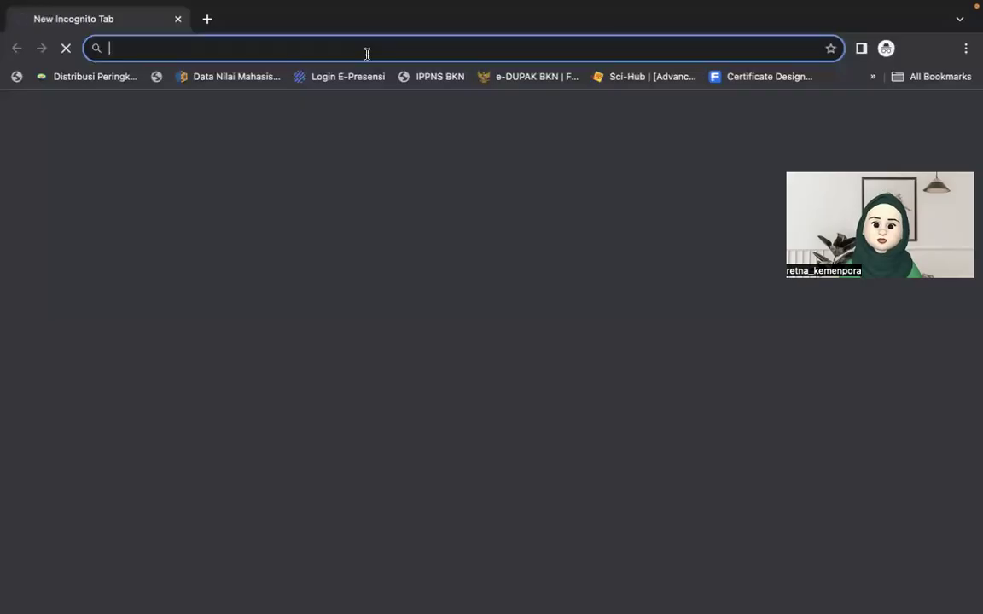
# Step: Load and reload kinerja.bkn.go.id in the incognito window, then show Mission Control
pyautogui.write('kiner')
pyautogui.press('Return')
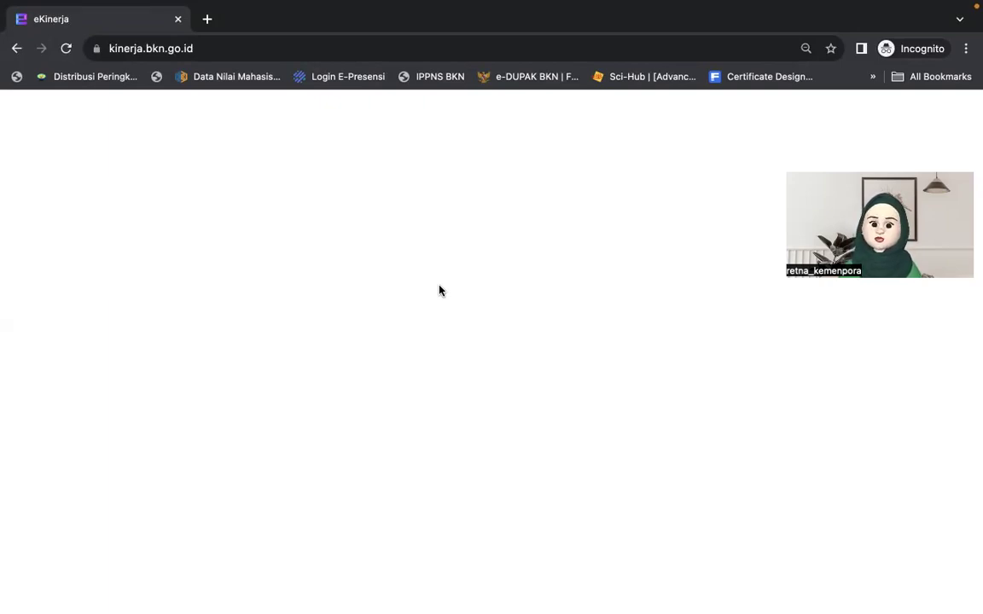
pyautogui.click(292, 55)
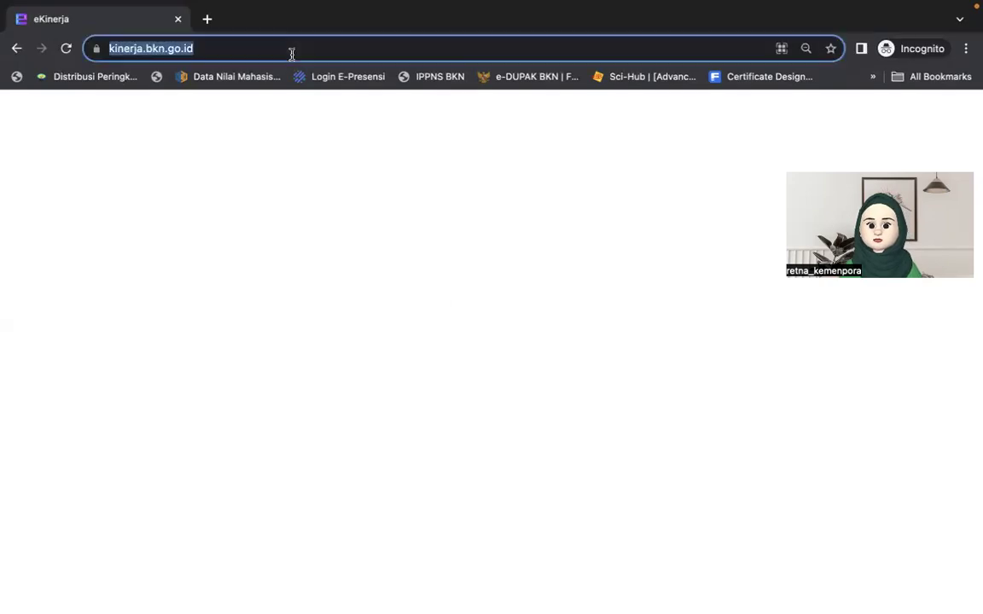
pyautogui.press('Return')
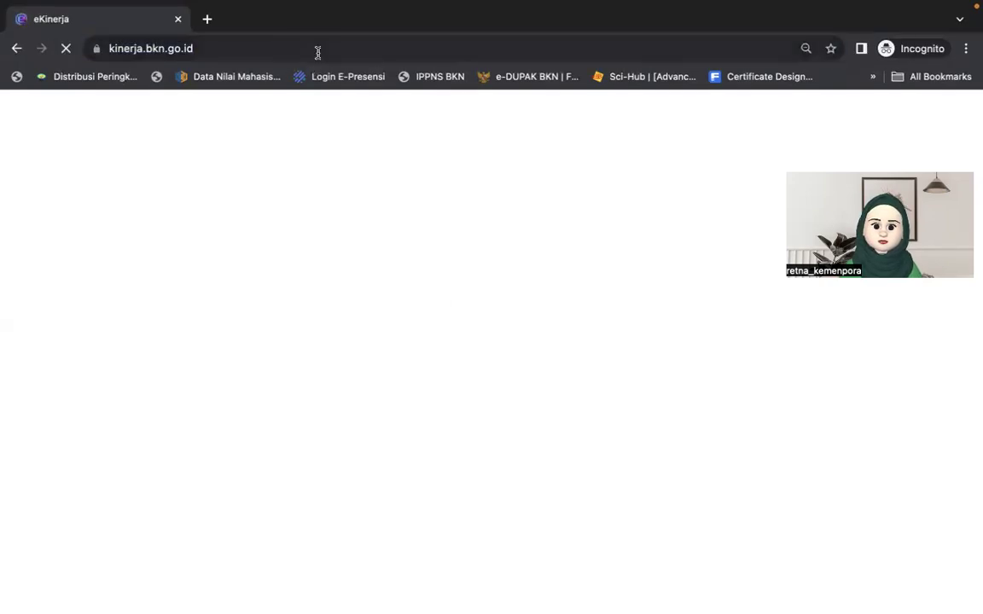
pyautogui.click(318, 53)
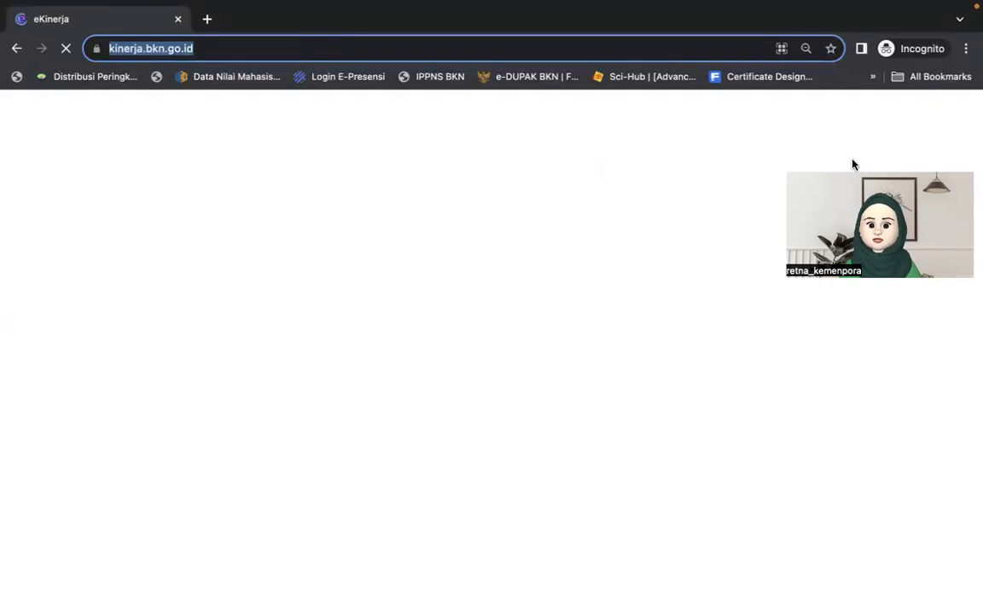
pyautogui.click(542, 47)
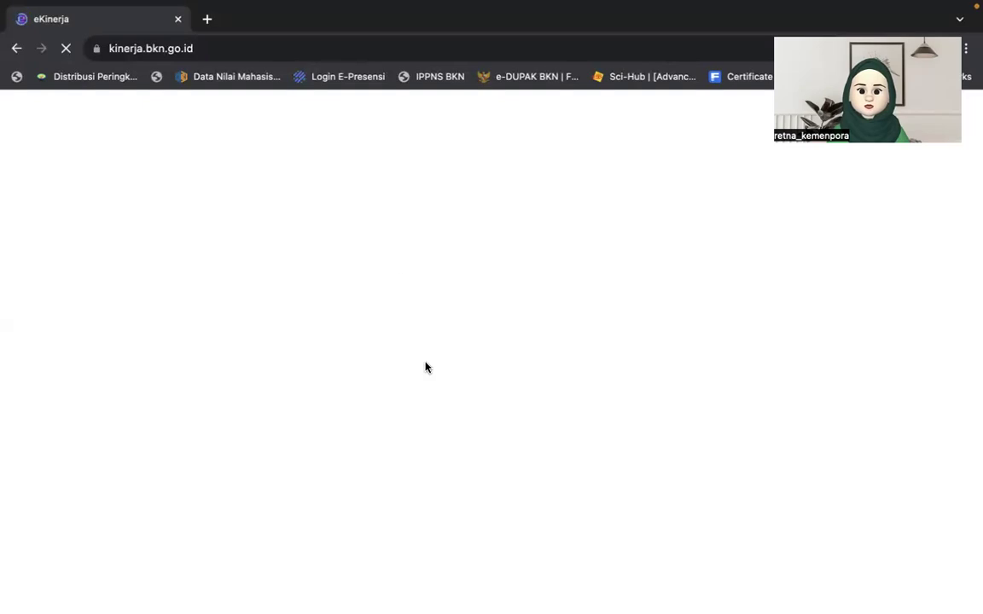
pyautogui.hotkey('ctrl', 'Up')
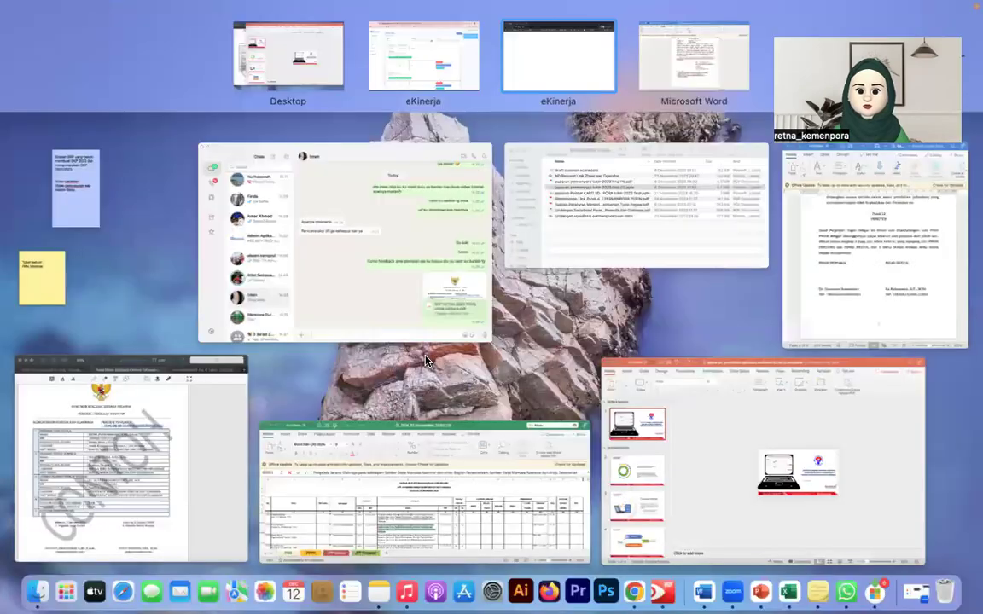
# Step: Close the WhatsApp window and hide the PowerPoint presentation
pyautogui.click(543, 62)
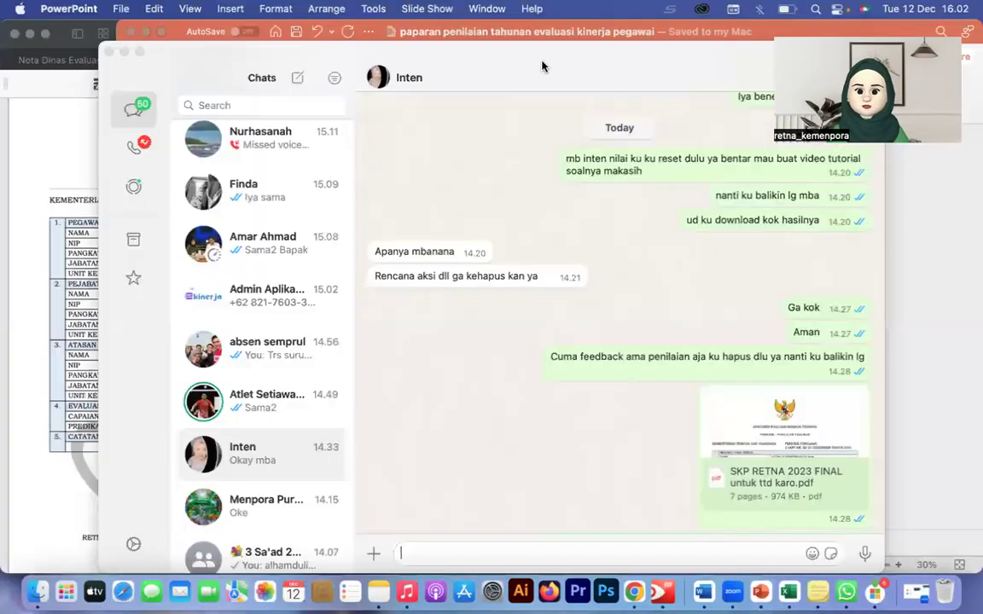
pyautogui.click(109, 51)
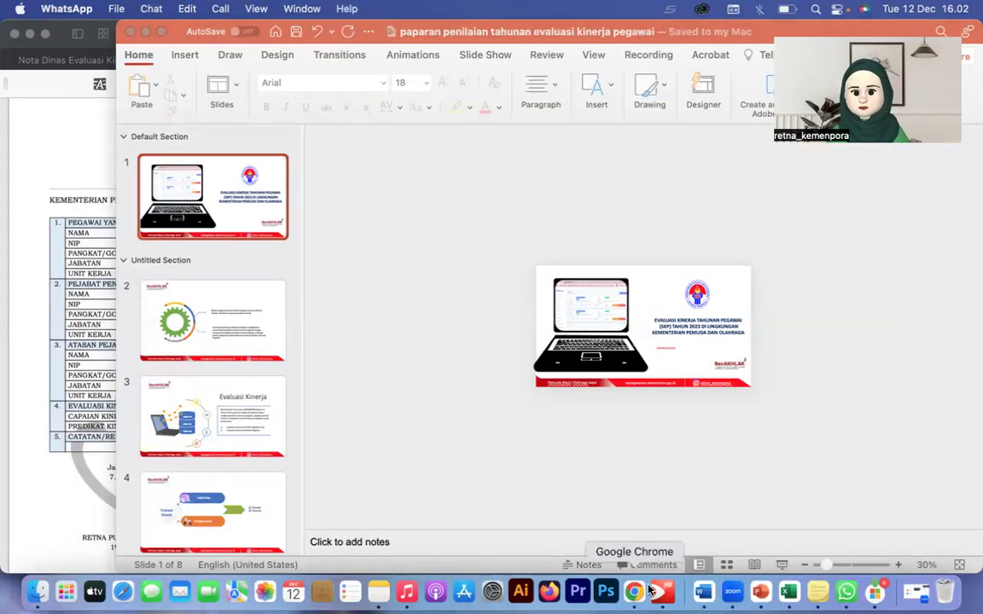
pyautogui.hotkey('ctrl', 'Up')
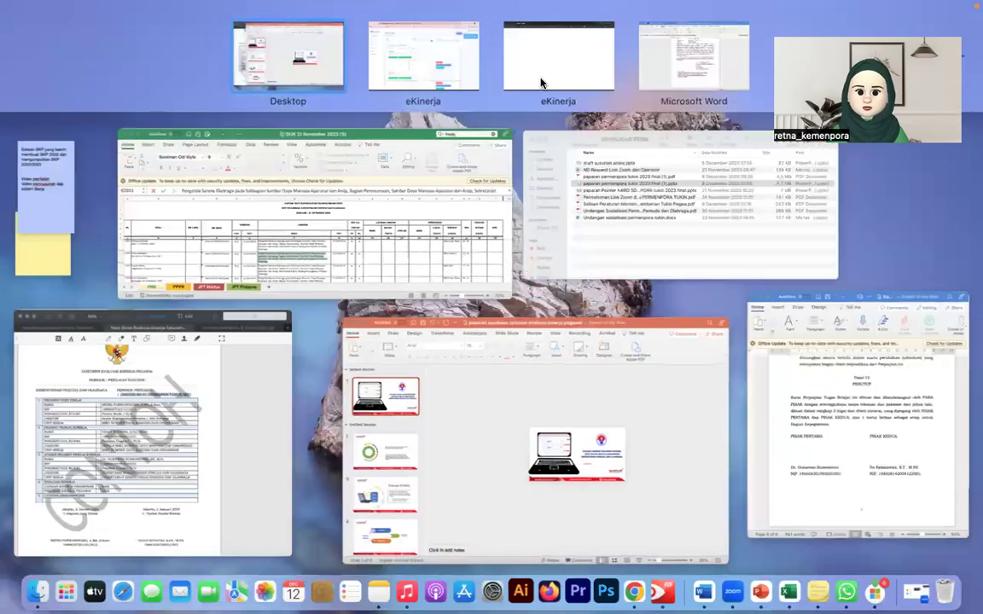
pyautogui.hotkey('ctrl', 'Up')
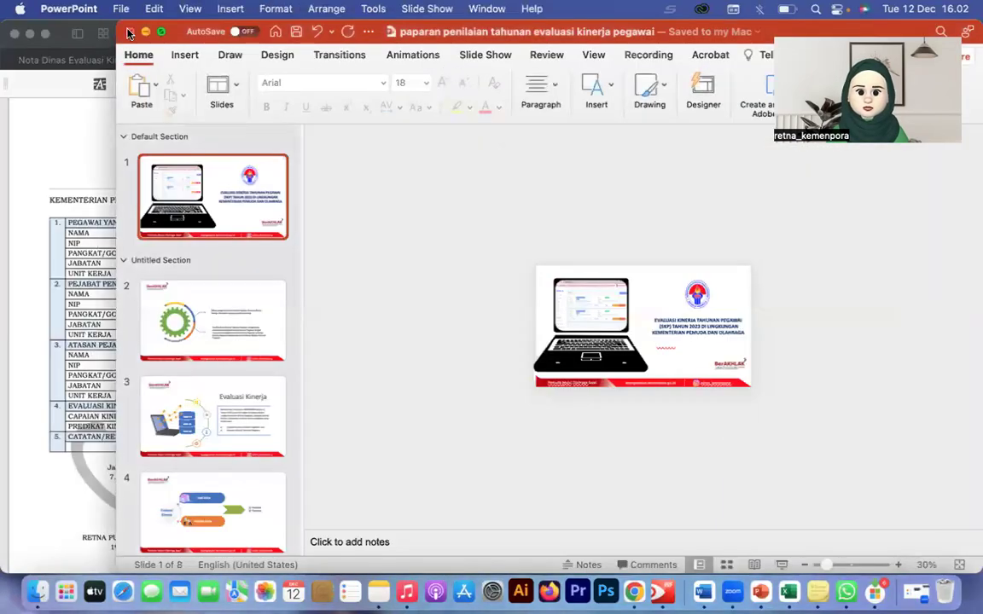
pyautogui.press('super+w')
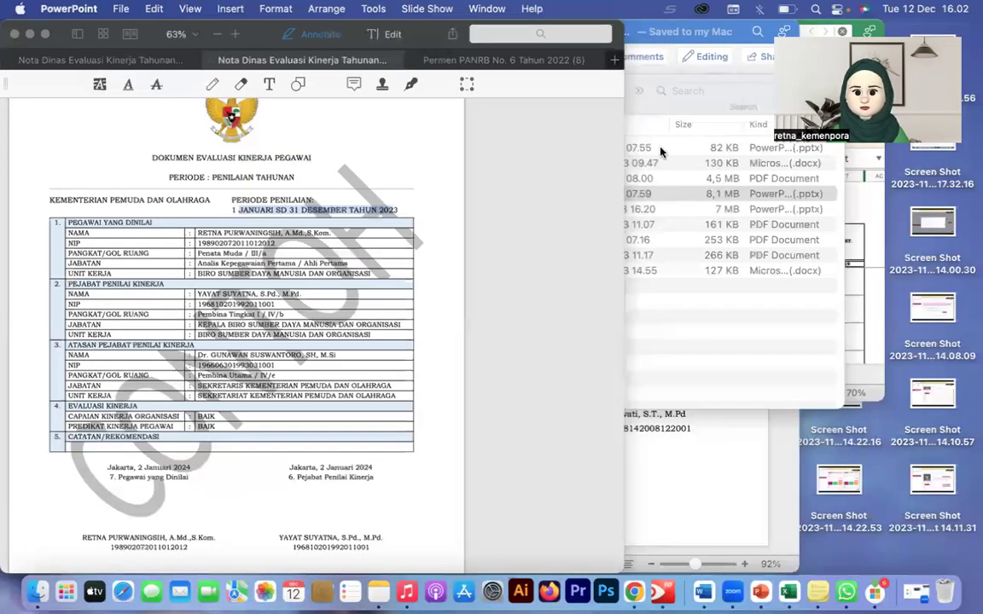
# Step: Move the PDF Expert window lower and return to the Chrome eKinerja window
pyautogui.hotkey('ctrl', 'Up')
pyautogui.press('Escape')
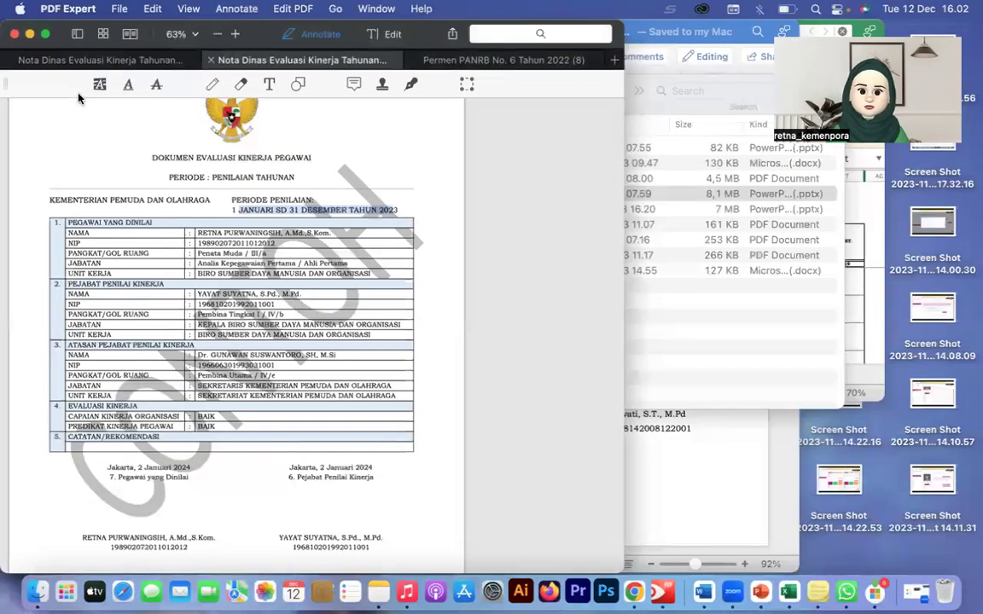
pyautogui.moveTo(70, 83); pyautogui.dragTo(70, 151)
pyautogui.click(633, 591)
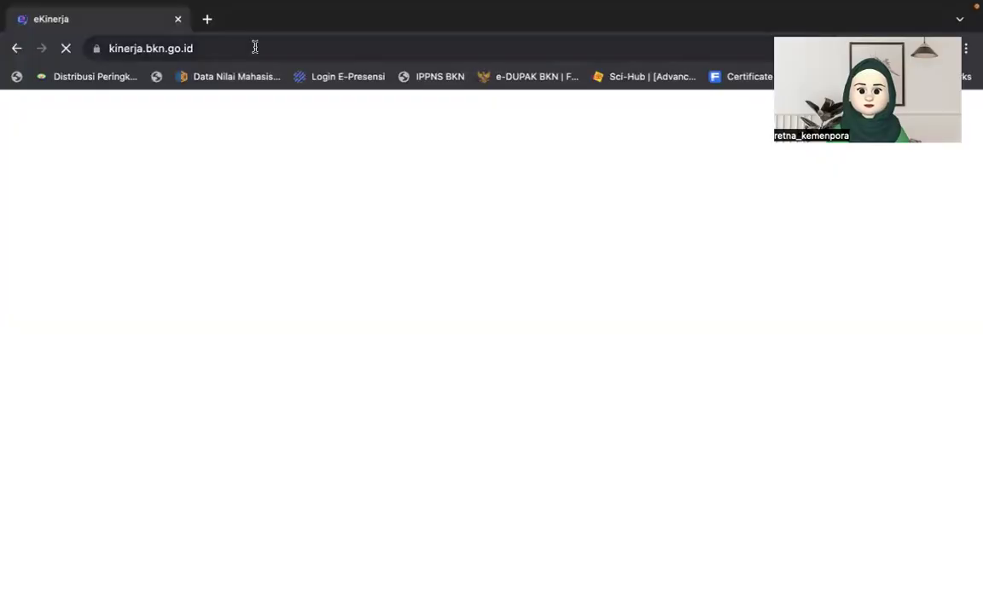
# Step: Log out of eKinerja in the regular Chrome window and bring its login page forward
pyautogui.click(254, 47)
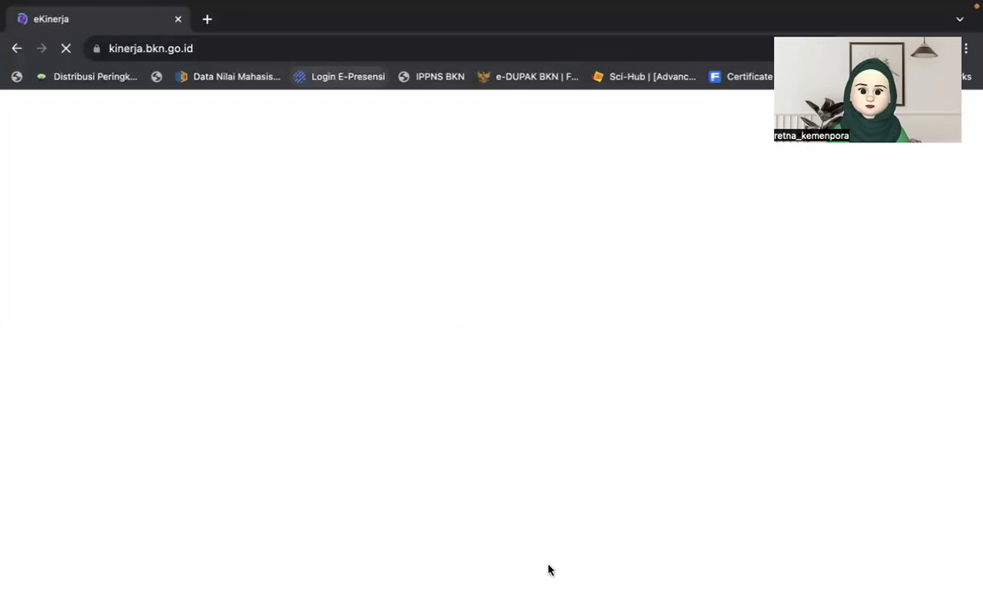
pyautogui.moveTo(578, 597)
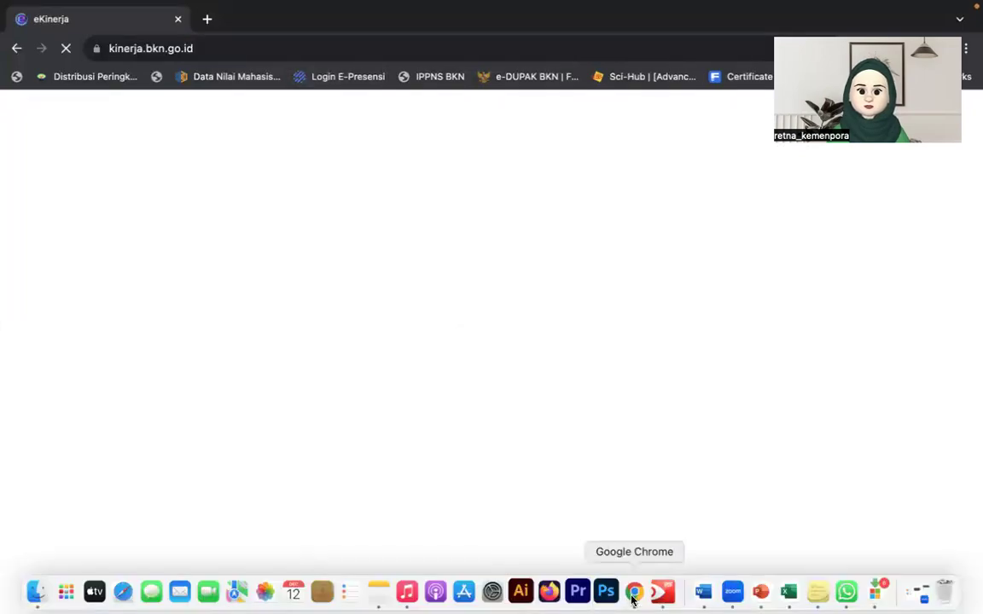
pyautogui.click(632, 600)
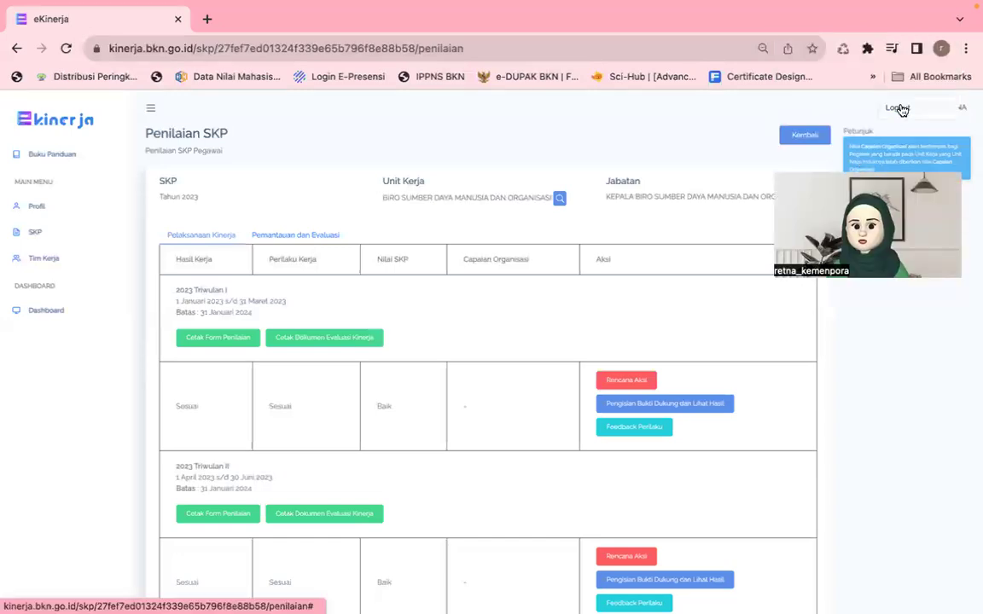
pyautogui.click(898, 109)
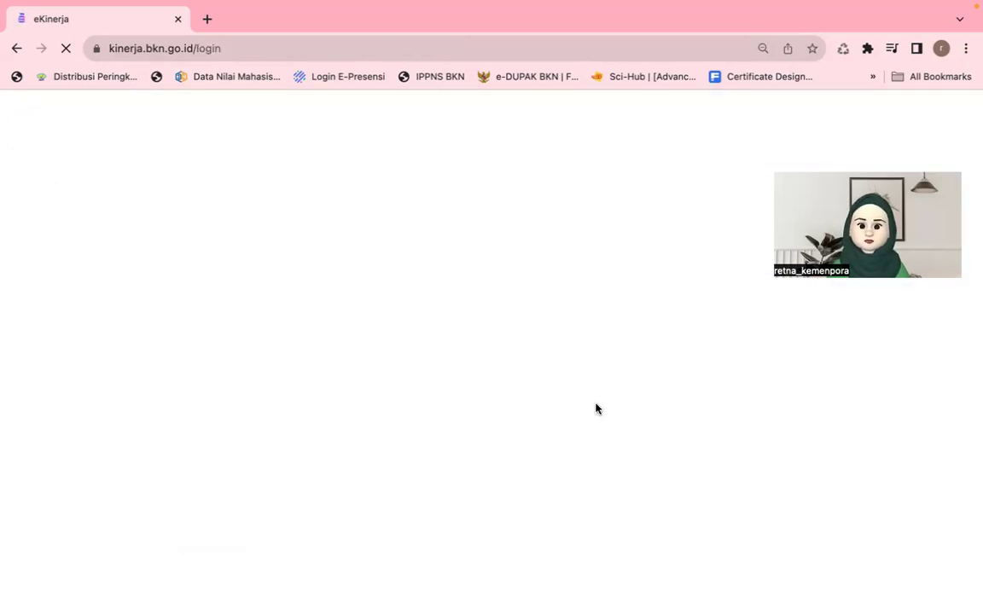
pyautogui.hotkey('ctrl', 'Up')
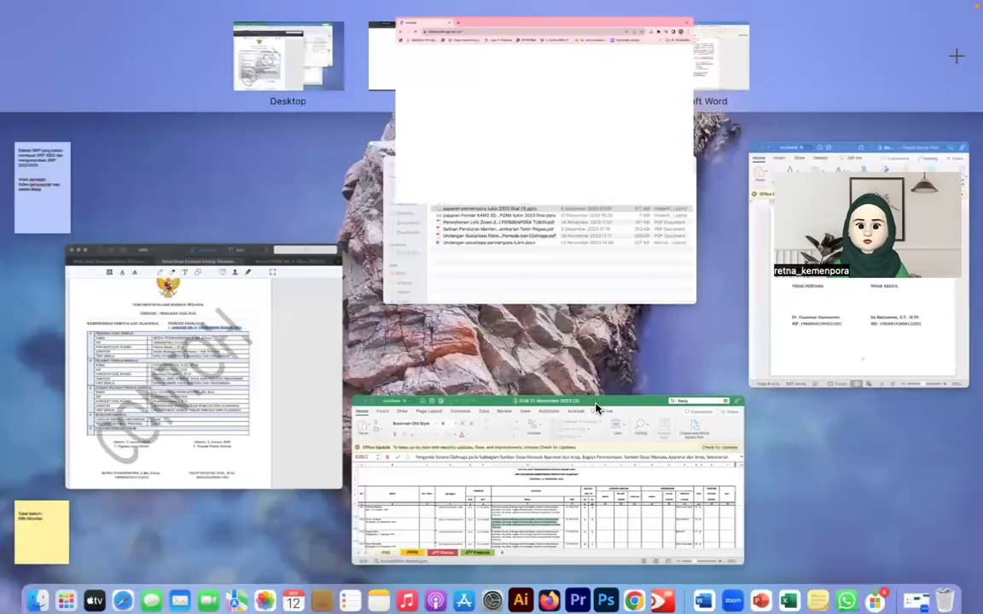
pyautogui.click(436, 71)
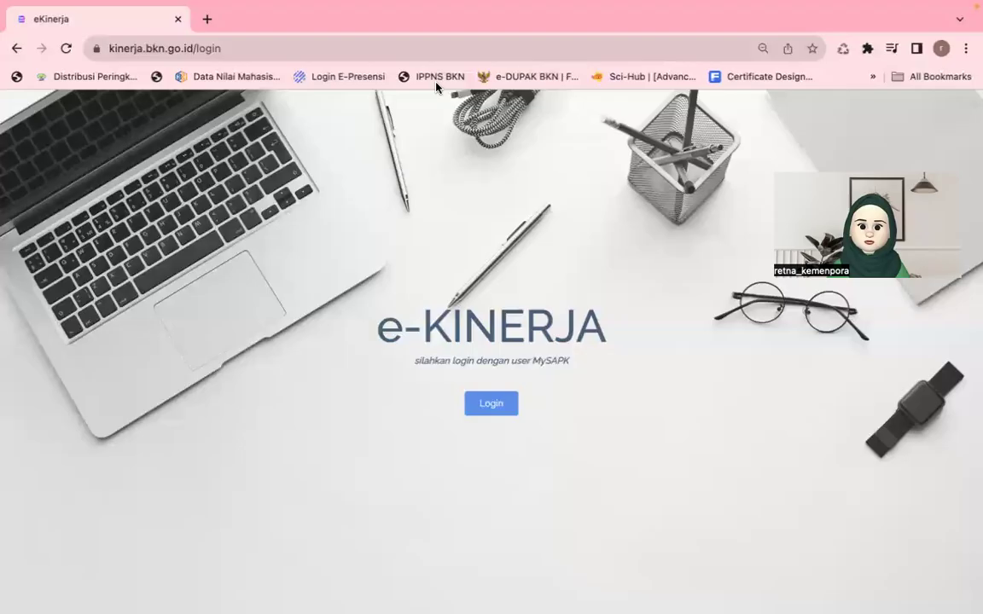
# Step: Sign in through SSO using the second saved employee credential from Chrome's autofill
pyautogui.click(482, 405)
pyautogui.click(434, 335)
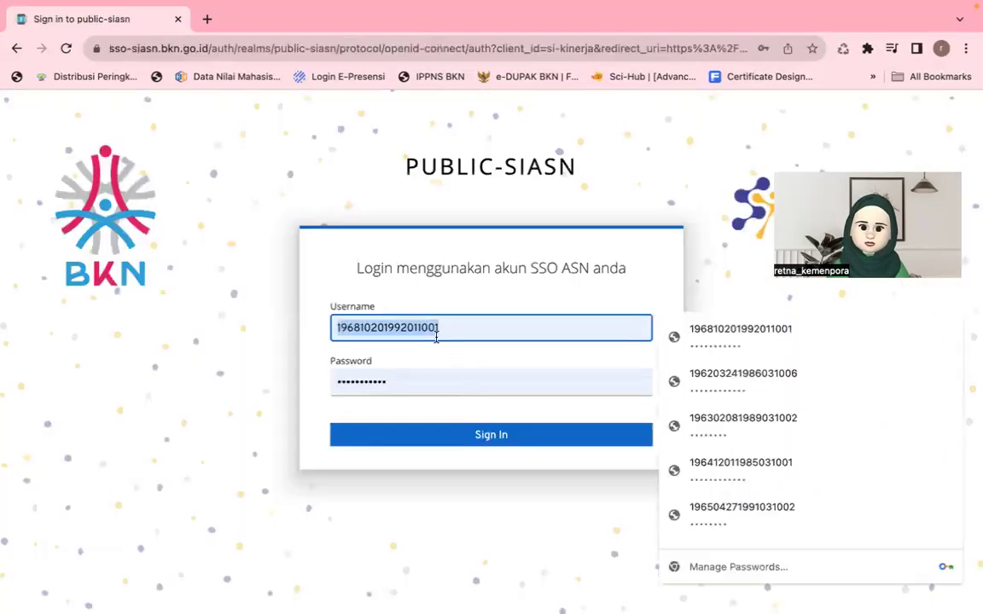
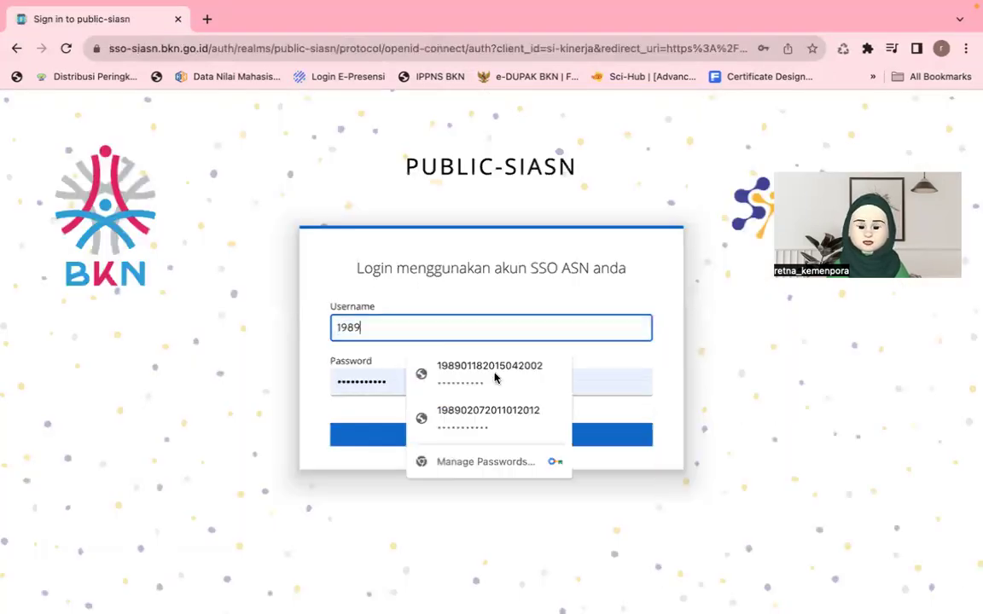
pyautogui.click(496, 376)
pyautogui.click(485, 418)
pyautogui.click(458, 434)
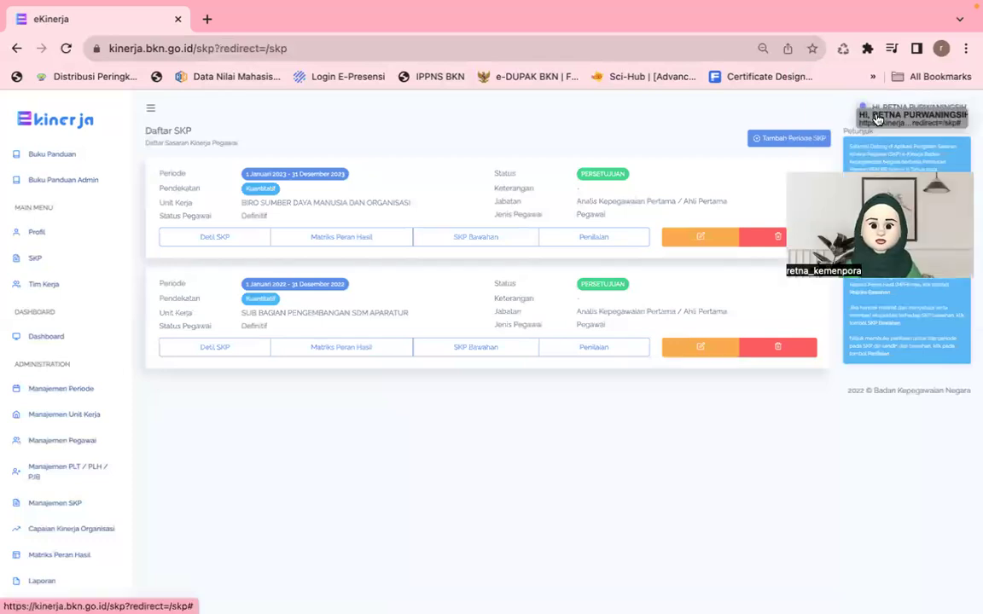
pyautogui.click(595, 238)
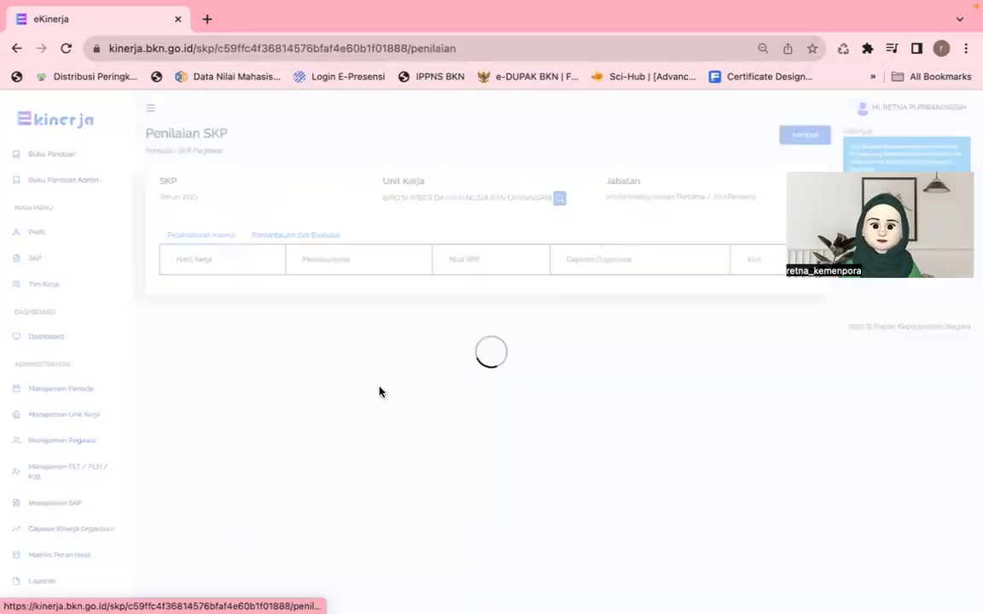
pyautogui.scroll(-1, 382, 392)
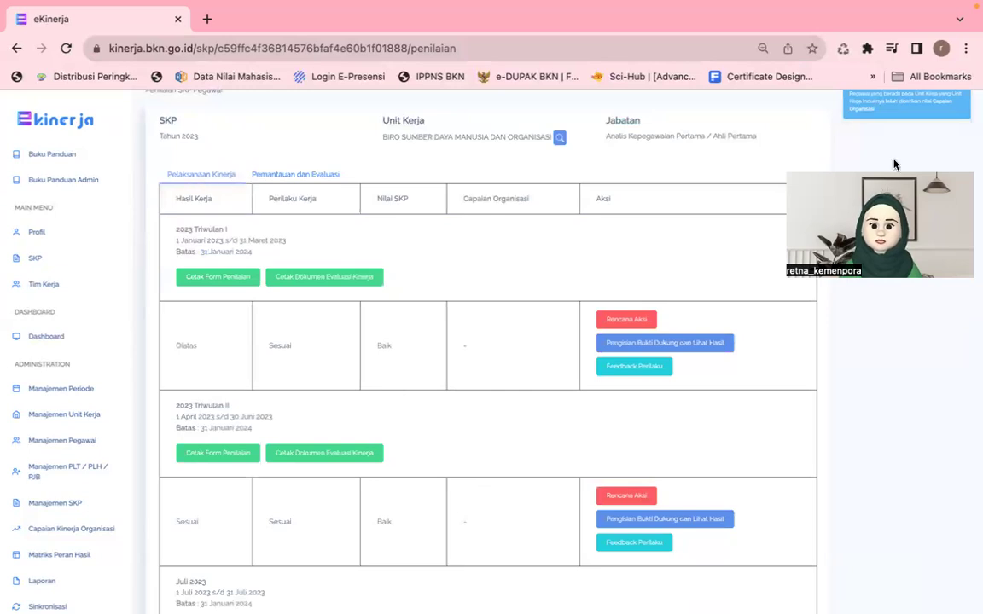
pyautogui.scroll(1, 843, 139)
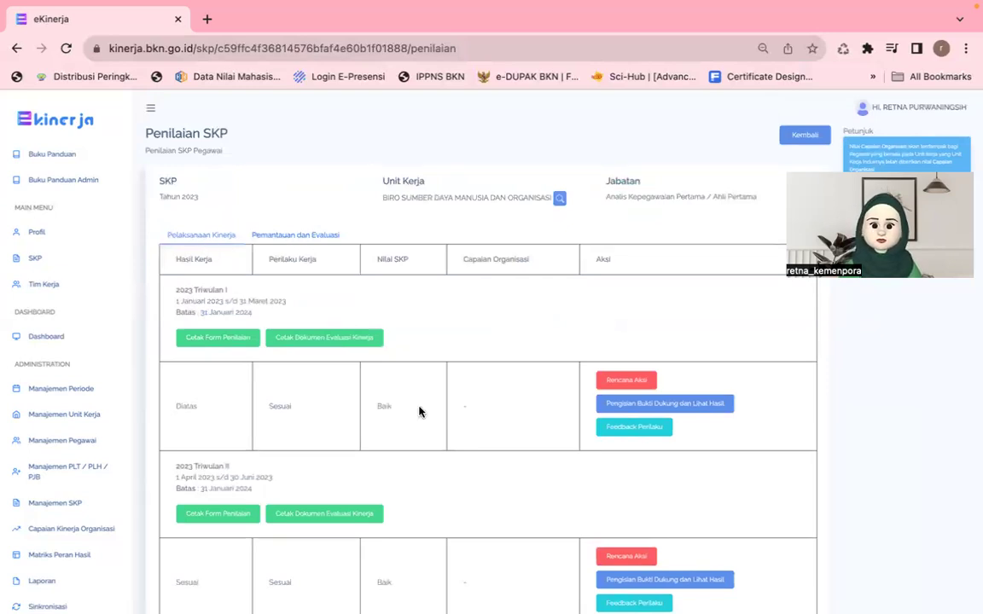
pyautogui.scroll(-1, 419, 412)
pyautogui.doubleClick(384, 346)
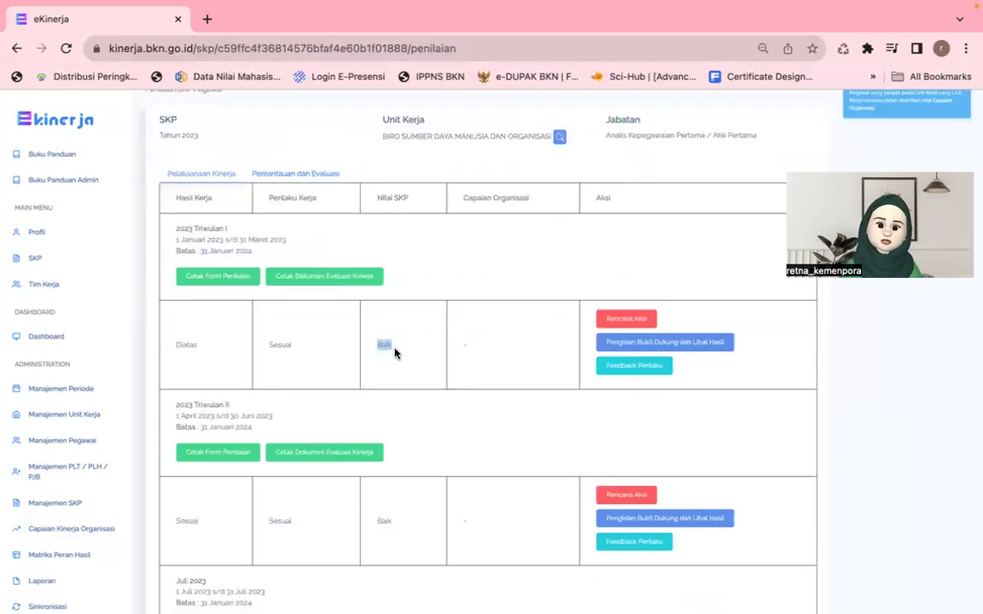
pyautogui.doubleClick(384, 520)
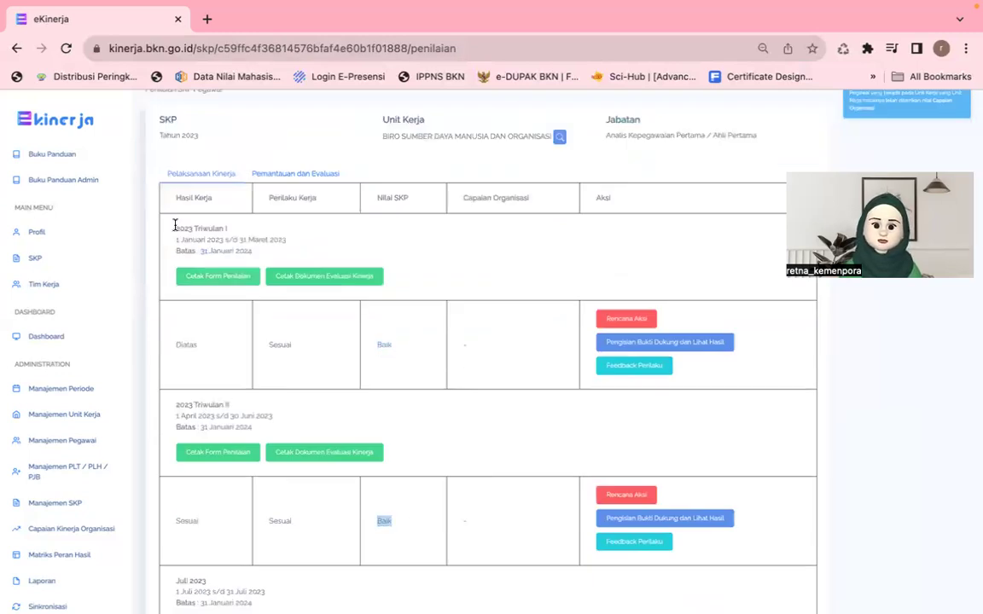
pyautogui.tripleClick(255, 229)
pyautogui.doubleClick(384, 345)
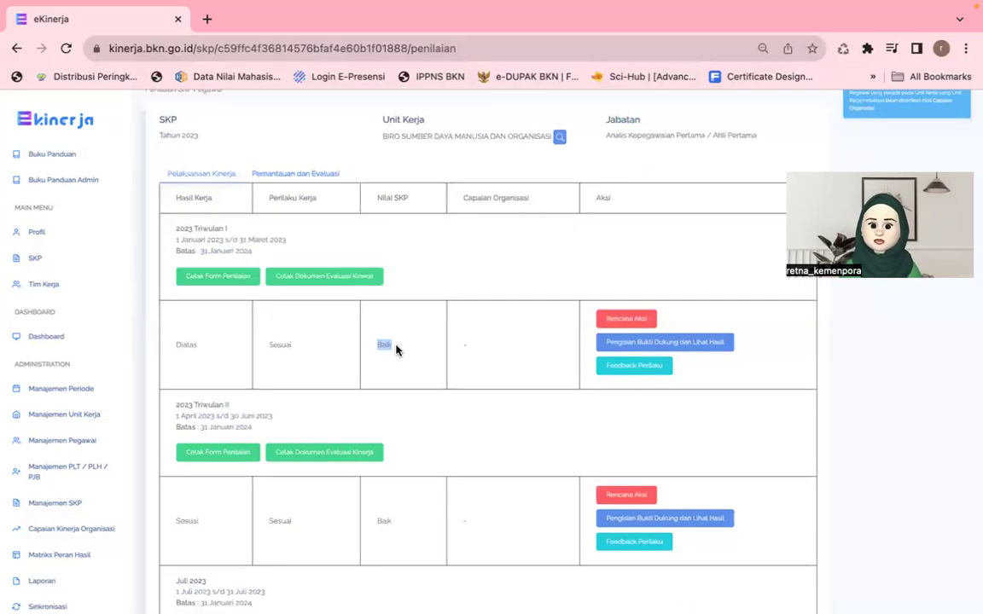
pyautogui.tripleClick(178, 406)
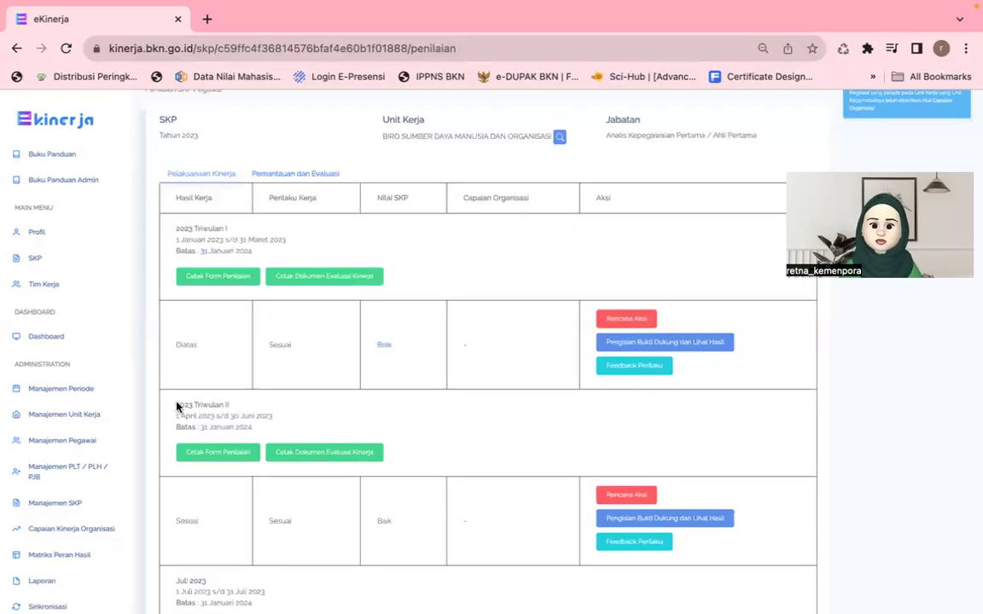
pyautogui.doubleClick(384, 520)
pyautogui.scroll(-2, 389, 521)
pyautogui.scroll(-2, 361, 370)
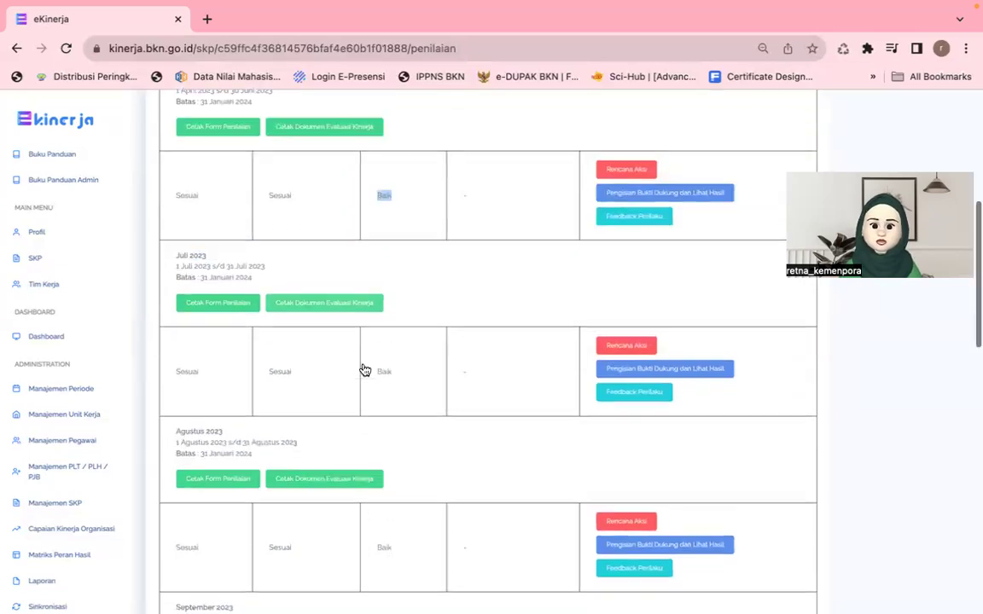
pyautogui.scroll(-10, 362, 369)
pyautogui.scroll(-2, 166, 202)
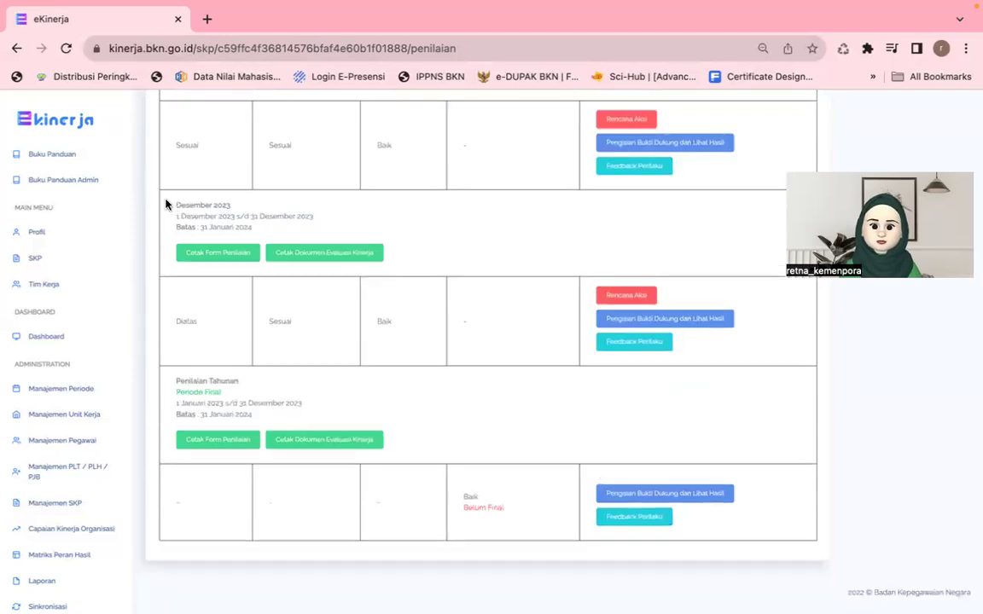
pyautogui.tripleClick(224, 204)
pyautogui.click(373, 333)
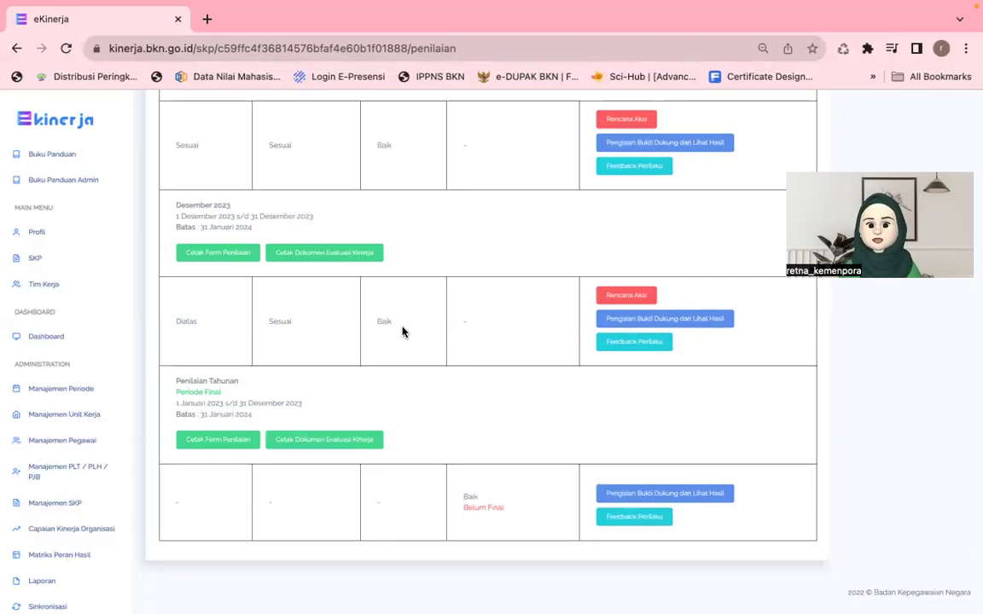
pyautogui.tripleClick(222, 379)
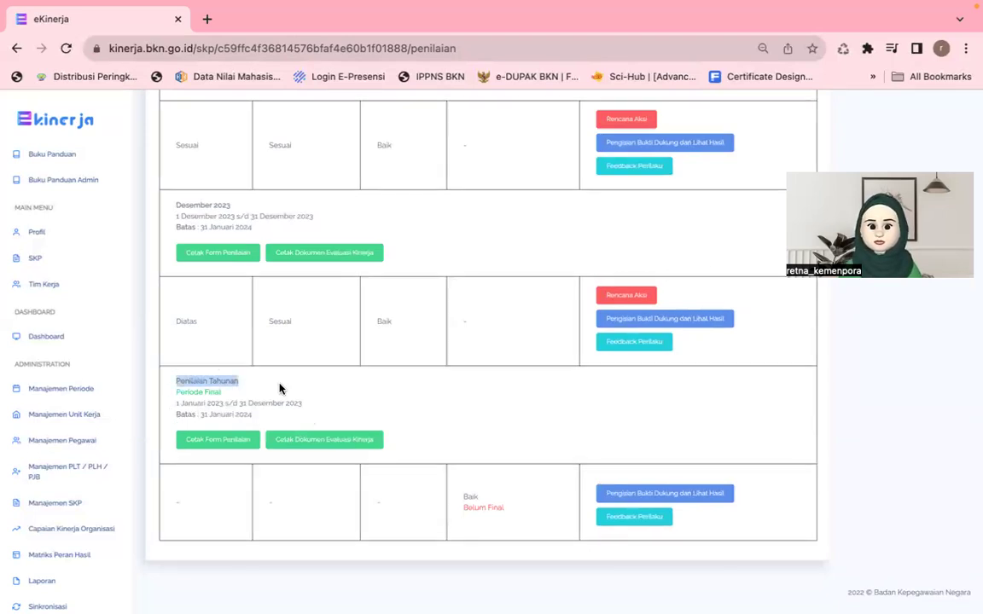
pyautogui.keyDown('shift'); pyautogui.click(296, 404); pyautogui.keyUp('shift')
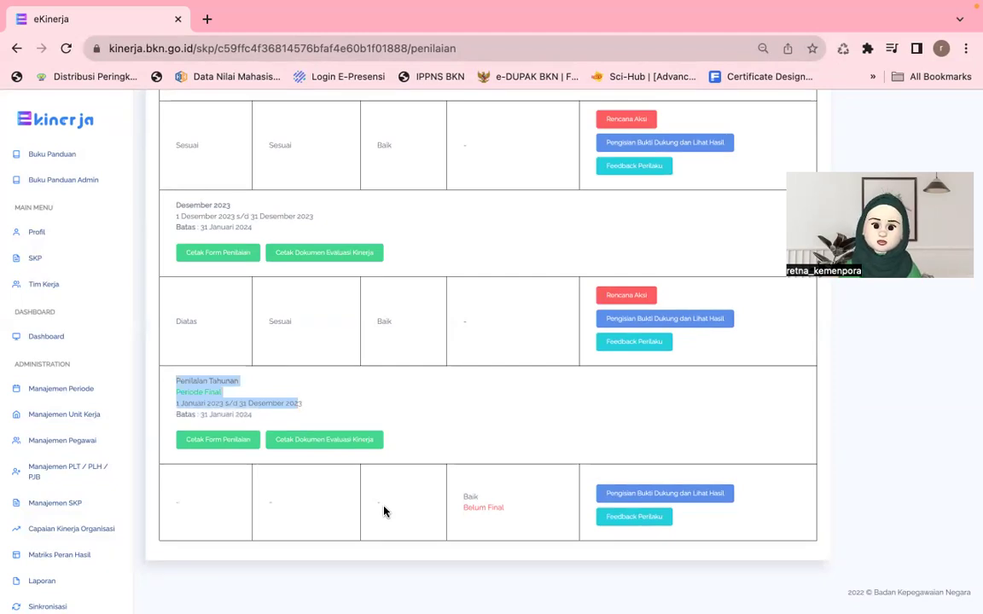
pyautogui.click(227, 399)
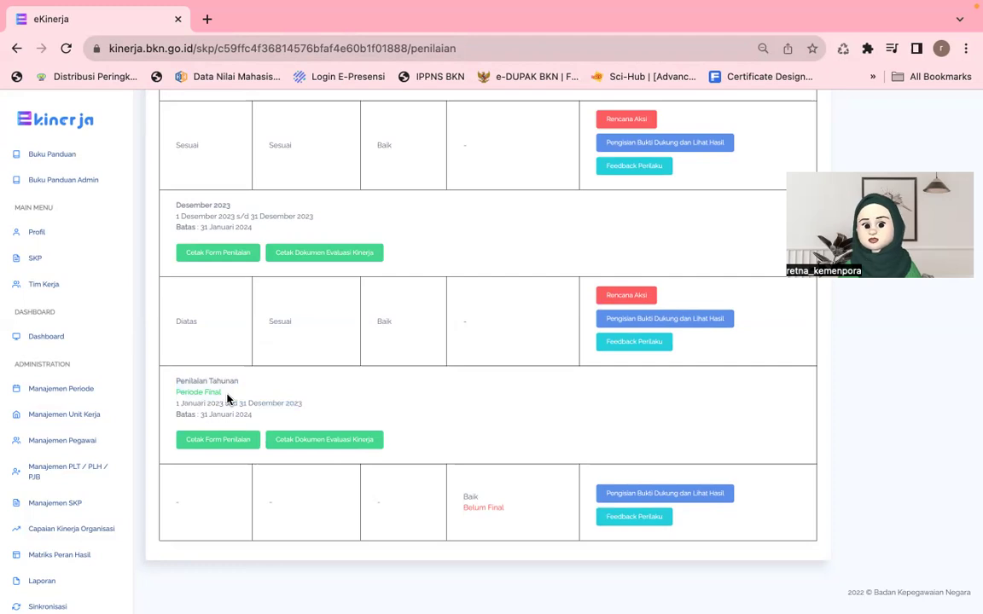
pyautogui.scroll(15, 227, 398)
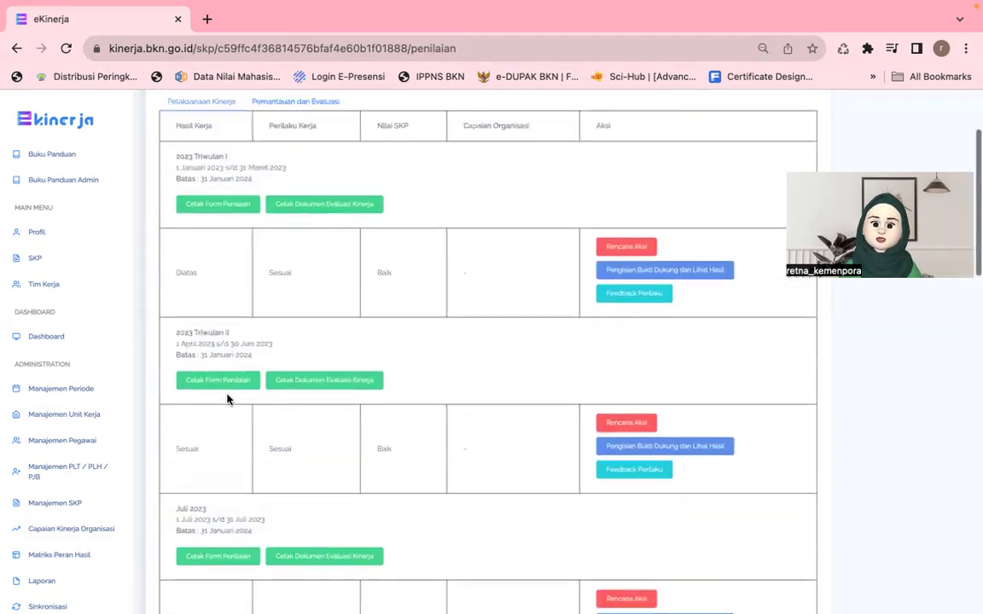
pyautogui.scroll(-12, 226, 398)
pyautogui.scroll(-3, 227, 398)
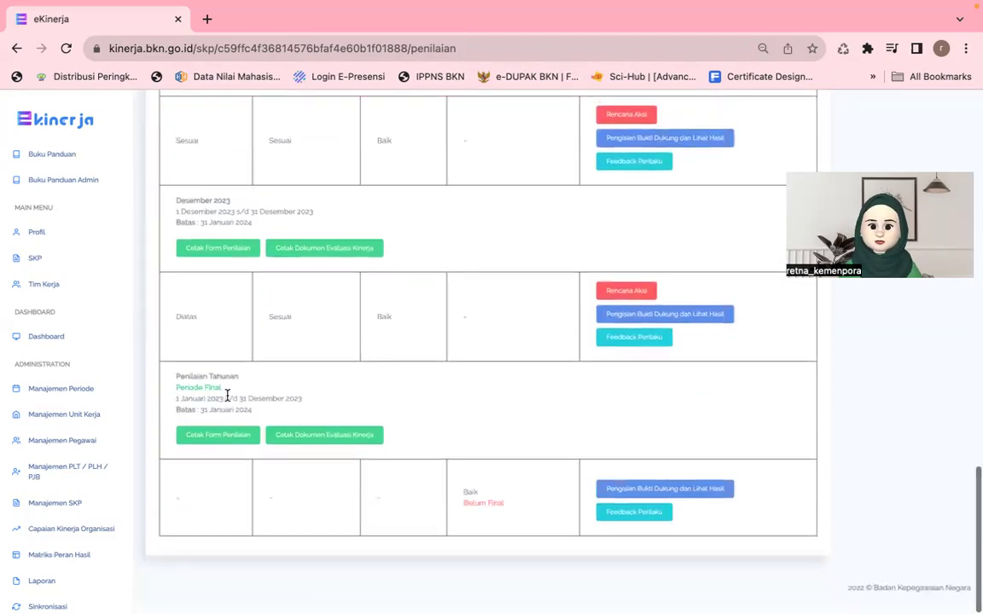
pyautogui.scroll(10, 892, 142)
pyautogui.scroll(2, 893, 142)
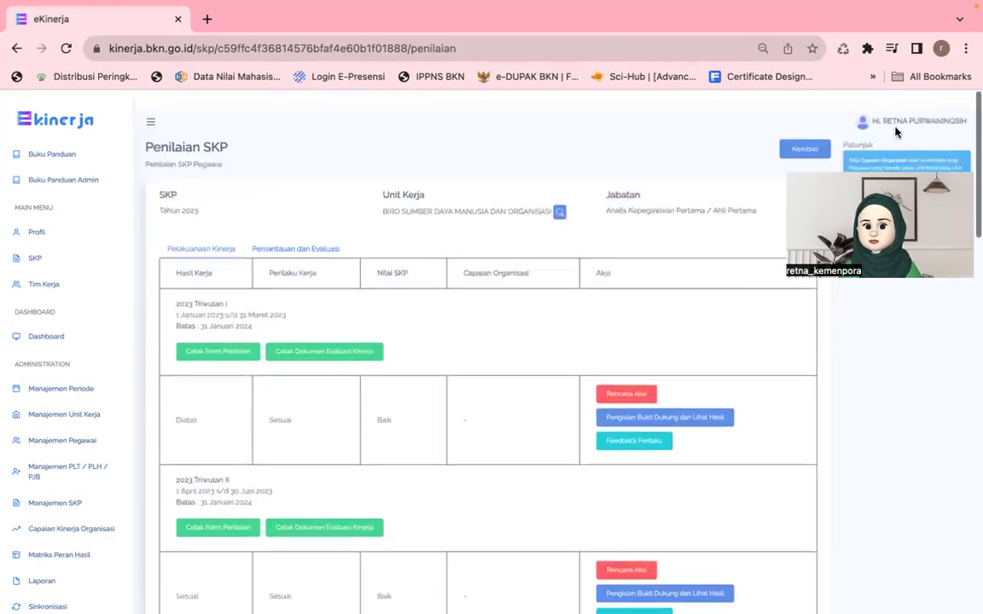
pyautogui.click(897, 106)
# Step: Log out, then sign in through SSO with the supervisor's saved autofill login
pyautogui.click(884, 109)
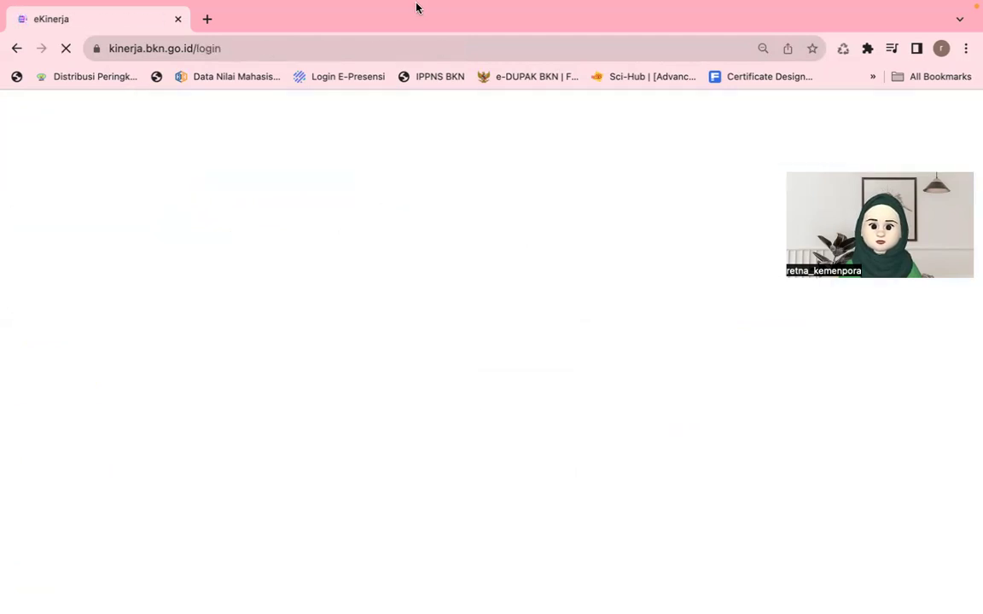
pyautogui.moveTo(388, 6)
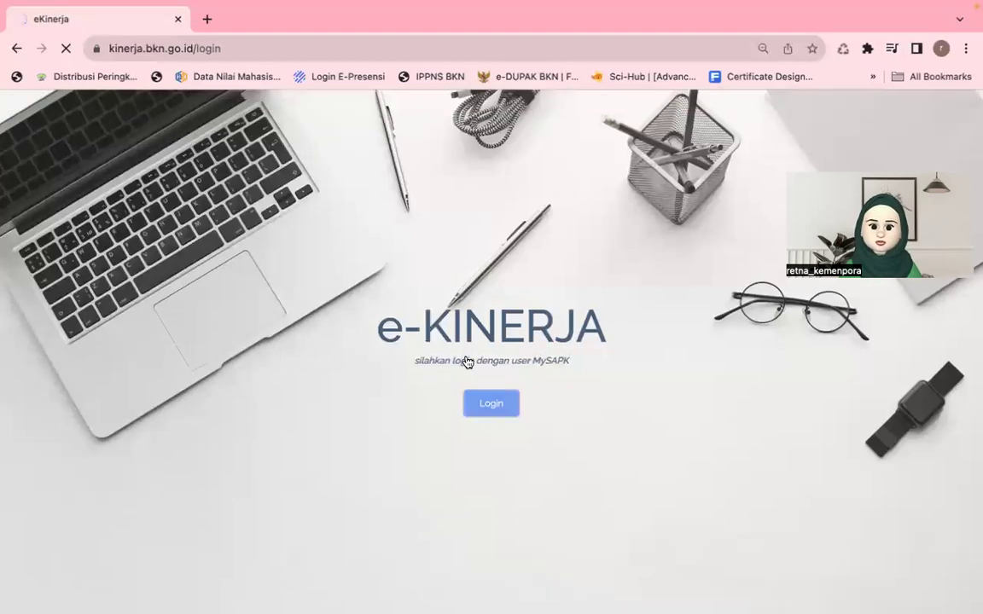
pyautogui.click(490, 403)
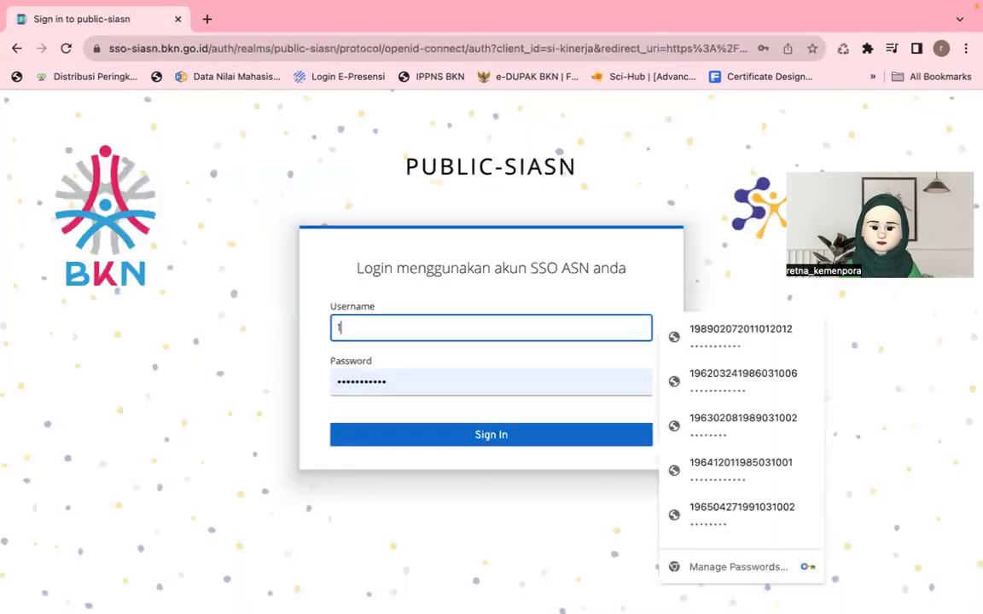
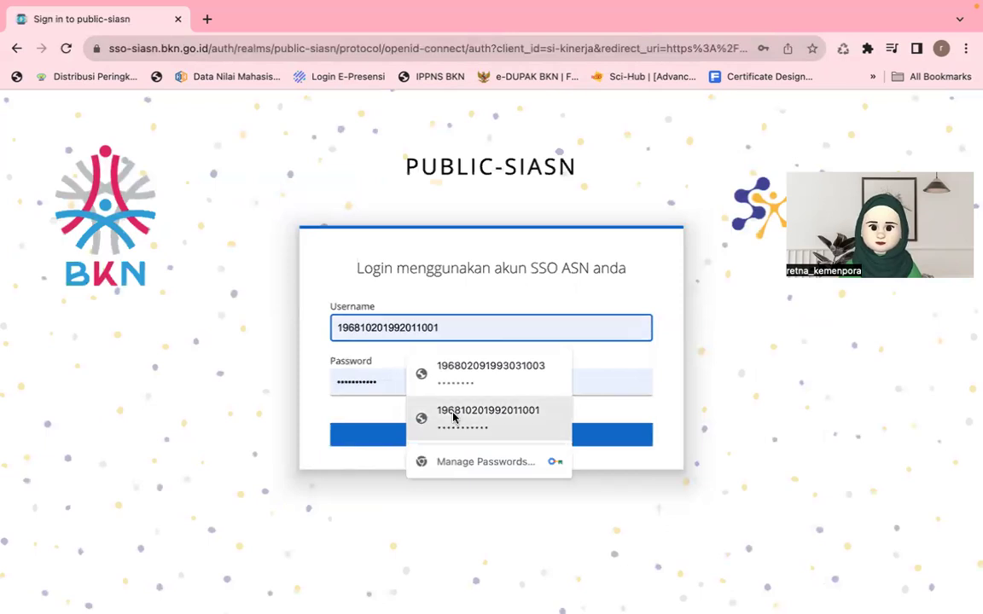
pyautogui.click(432, 433)
pyautogui.click(432, 433)
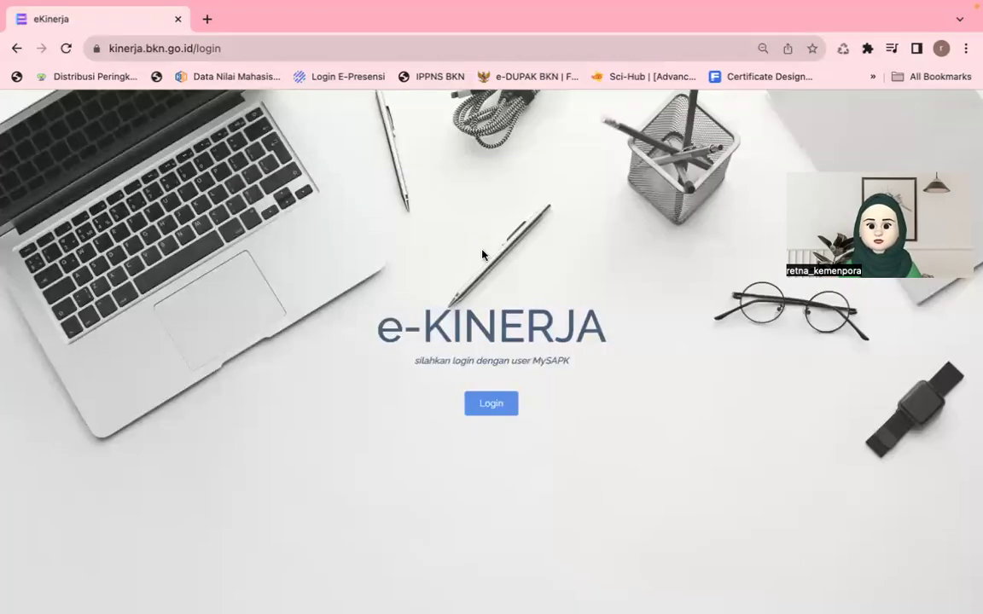
pyautogui.click(493, 406)
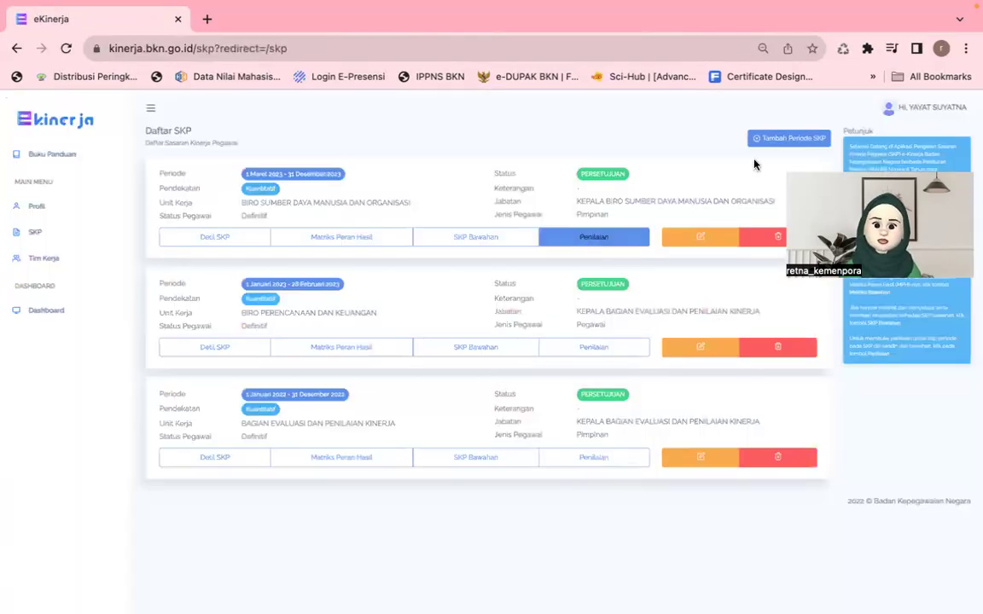
# Step: Open Penilaian for the 2023 SKP, switch to Pemantauan dan Evaluasi, and locate Penilaian Tahunan
pyautogui.click(604, 238)
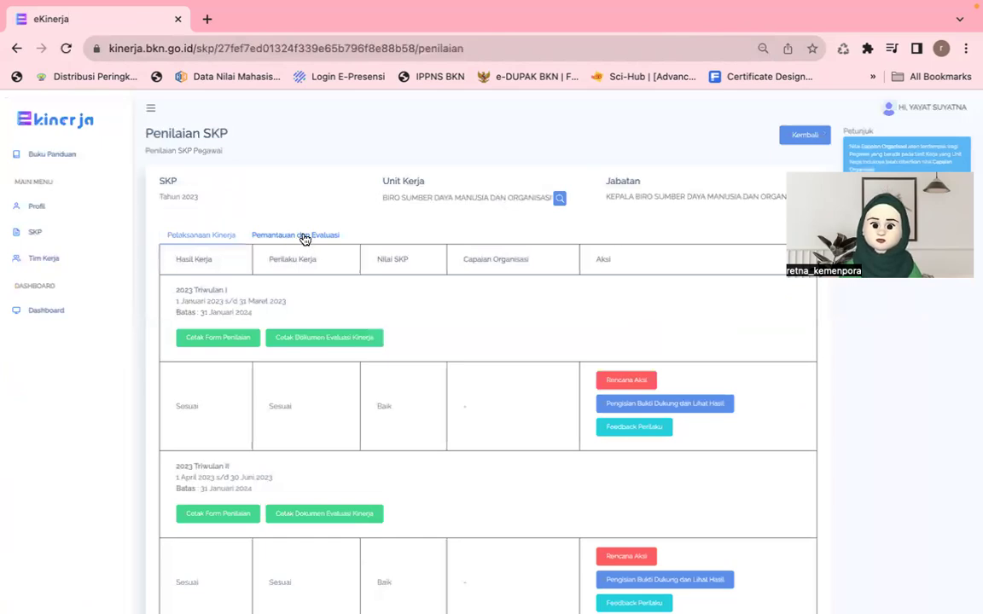
pyautogui.click(305, 237)
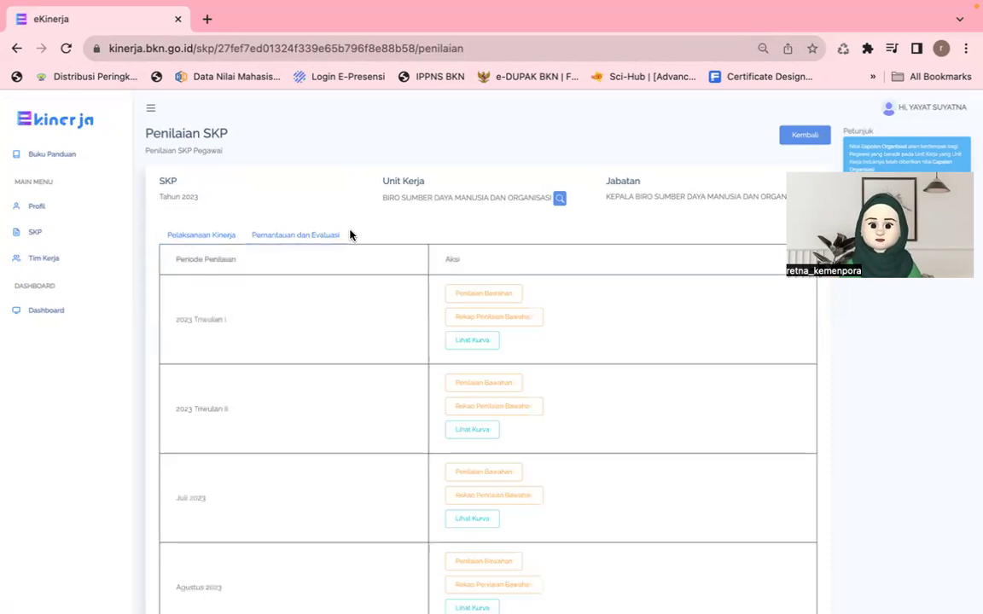
pyautogui.scroll(-1, 567, 250)
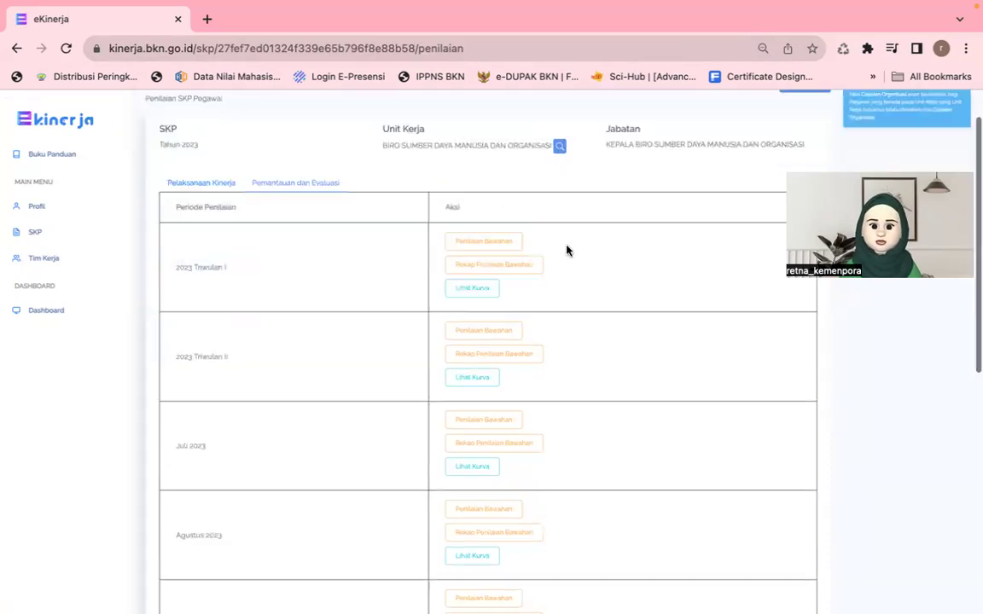
pyautogui.scroll(-5, 566, 250)
pyautogui.scroll(-1, 253, 483)
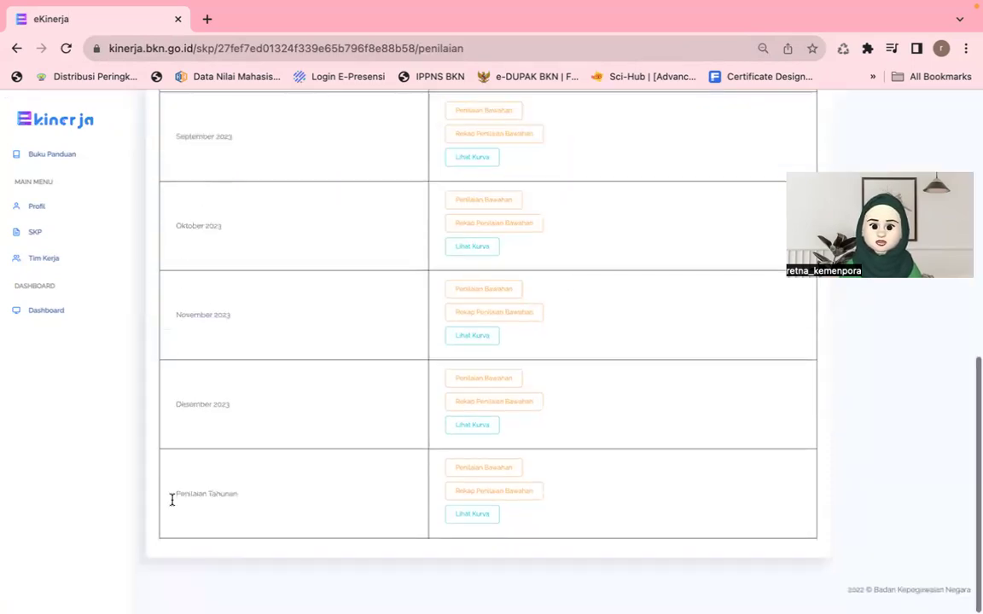
pyautogui.tripleClick(251, 506)
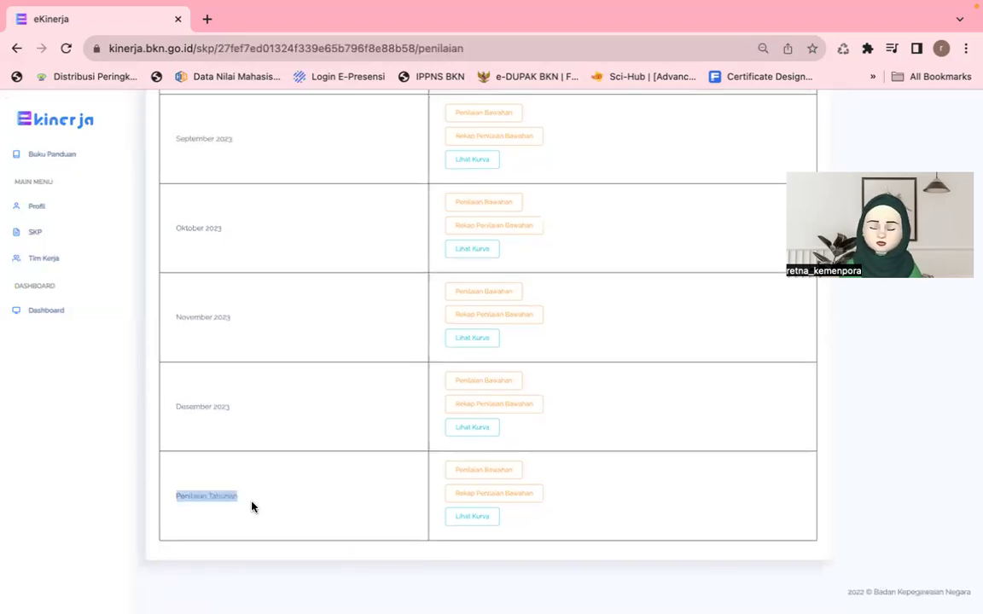
# Step: Open Penilaian Bawahan for Penilaian Tahunan and pick the employee via a name search in PILIH BAWAHAN
pyautogui.click(478, 476)
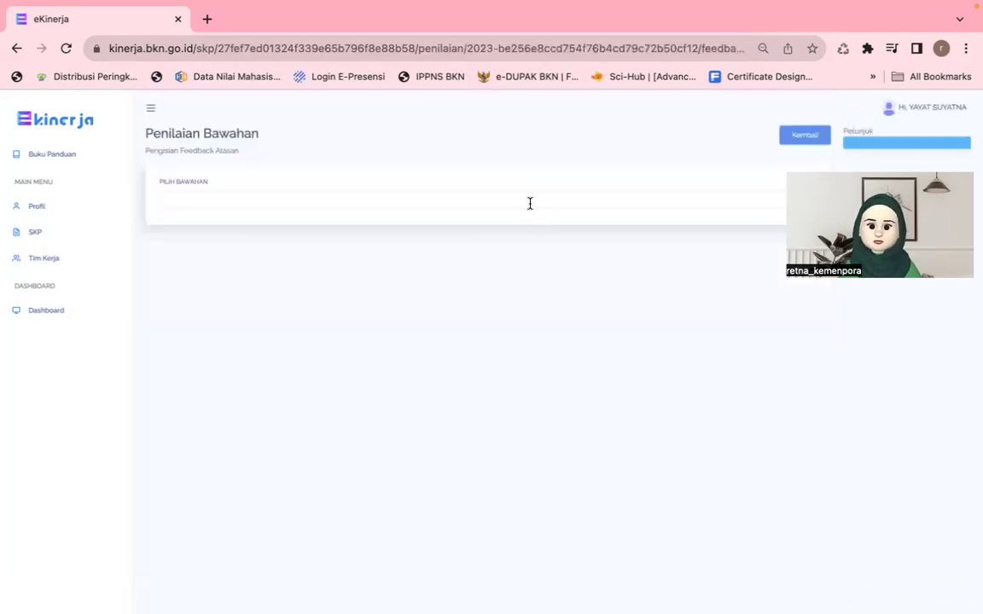
pyautogui.click(530, 201)
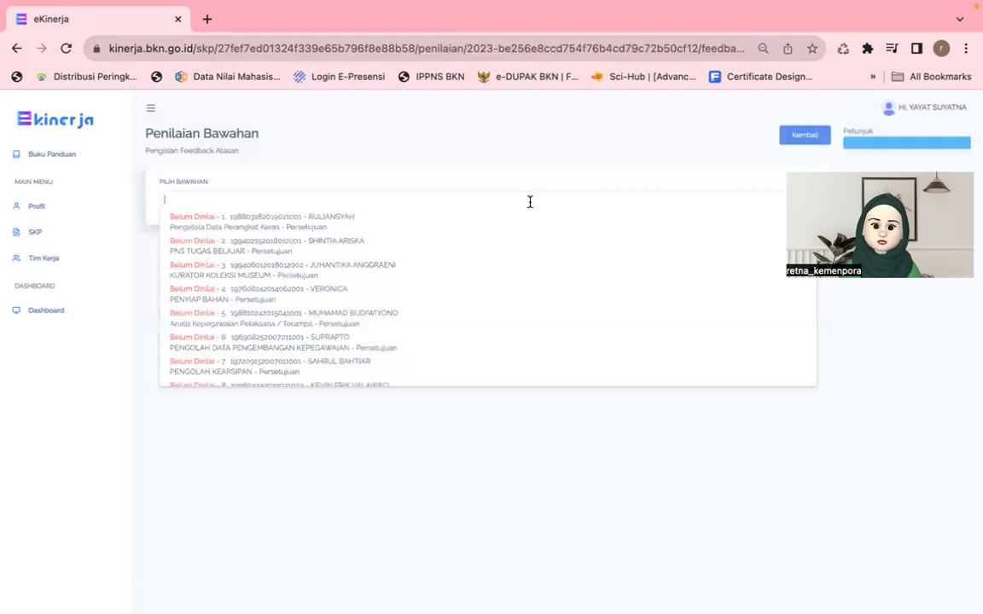
pyautogui.write('retna')
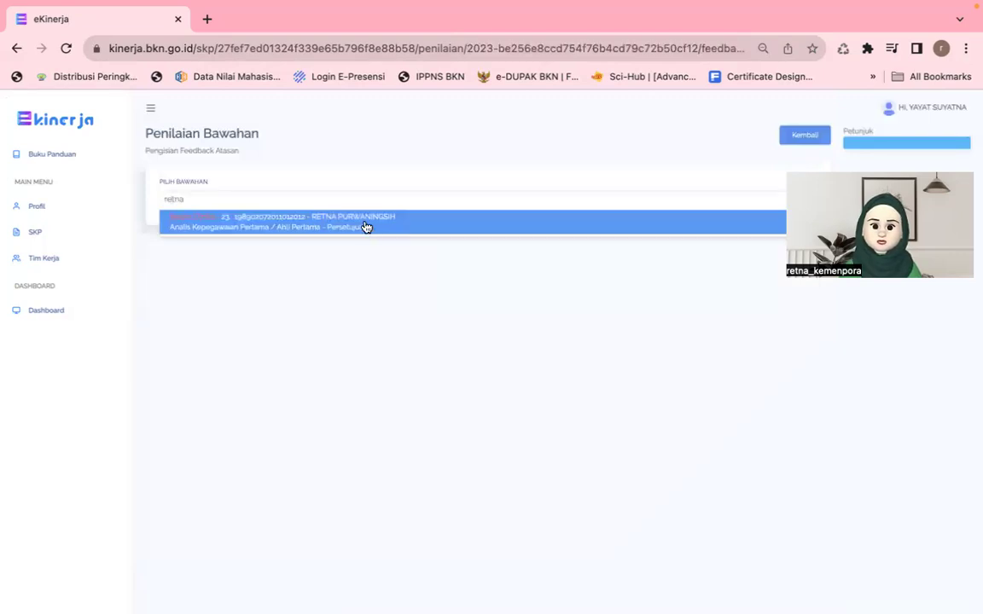
pyautogui.click(366, 226)
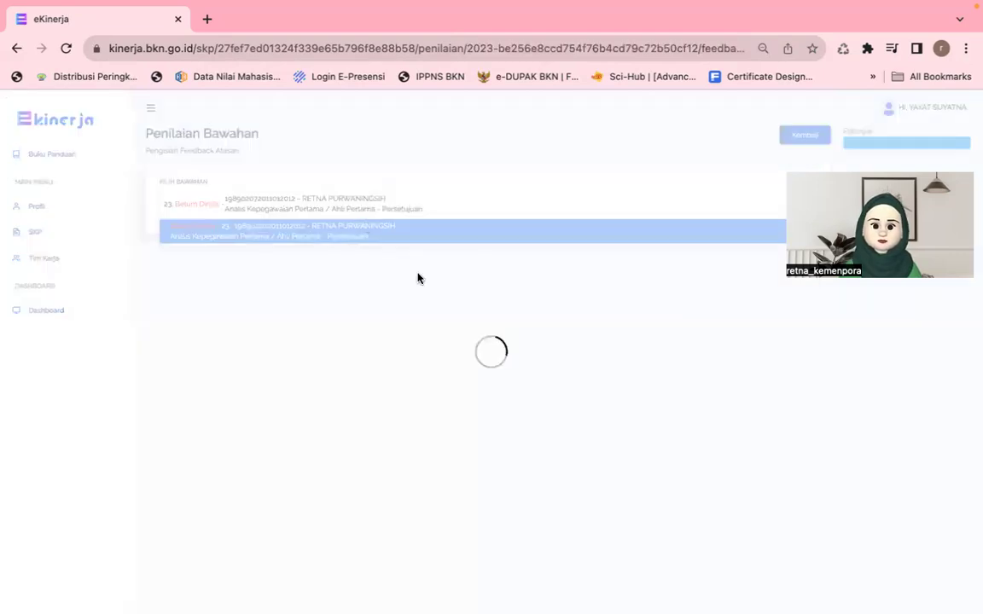
pyautogui.scroll(-1, 591, 342)
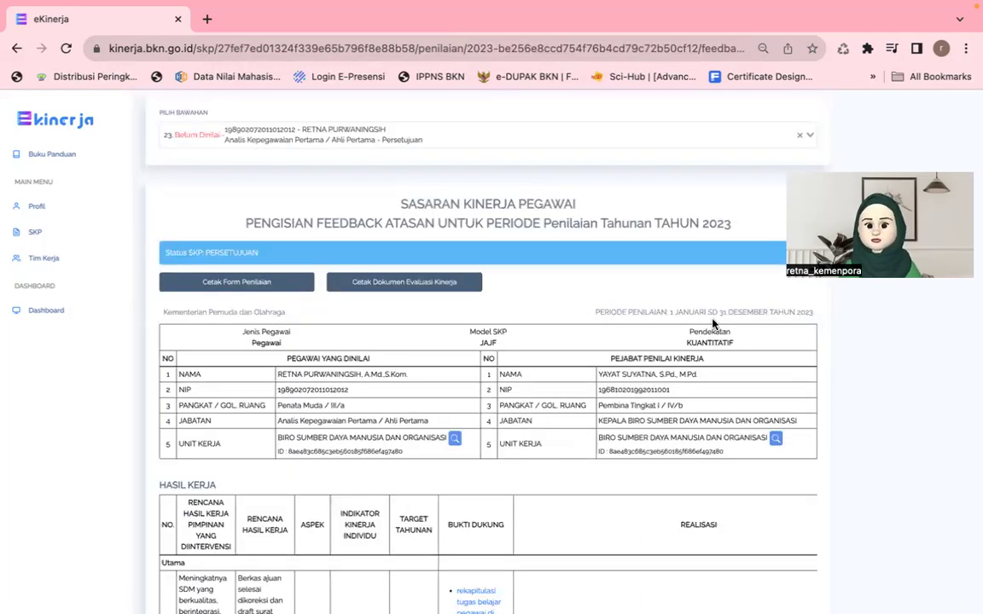
pyautogui.tripleClick(808, 323)
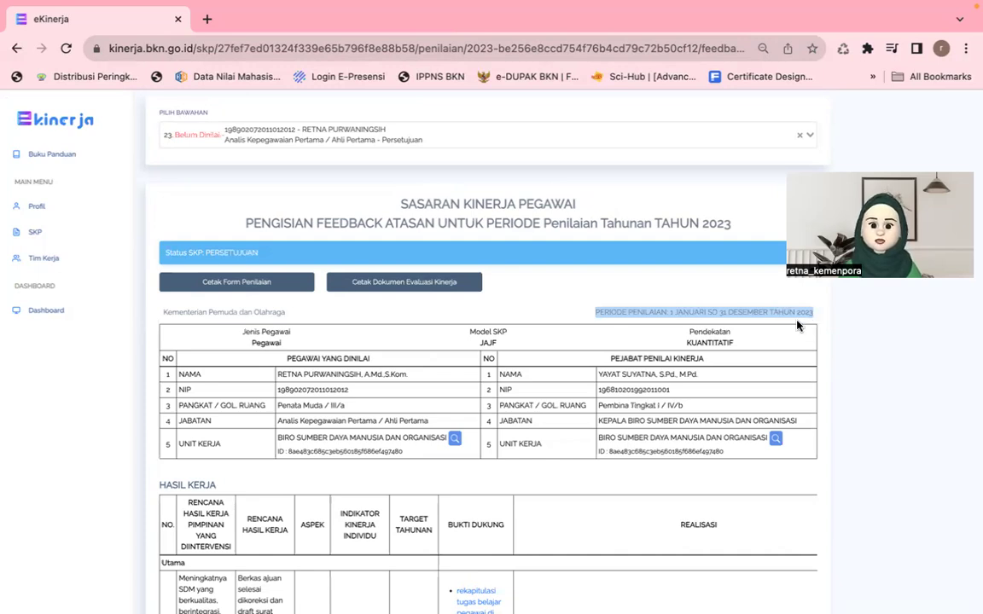
pyautogui.scroll(-1, 655, 383)
pyautogui.scroll(-2, 655, 384)
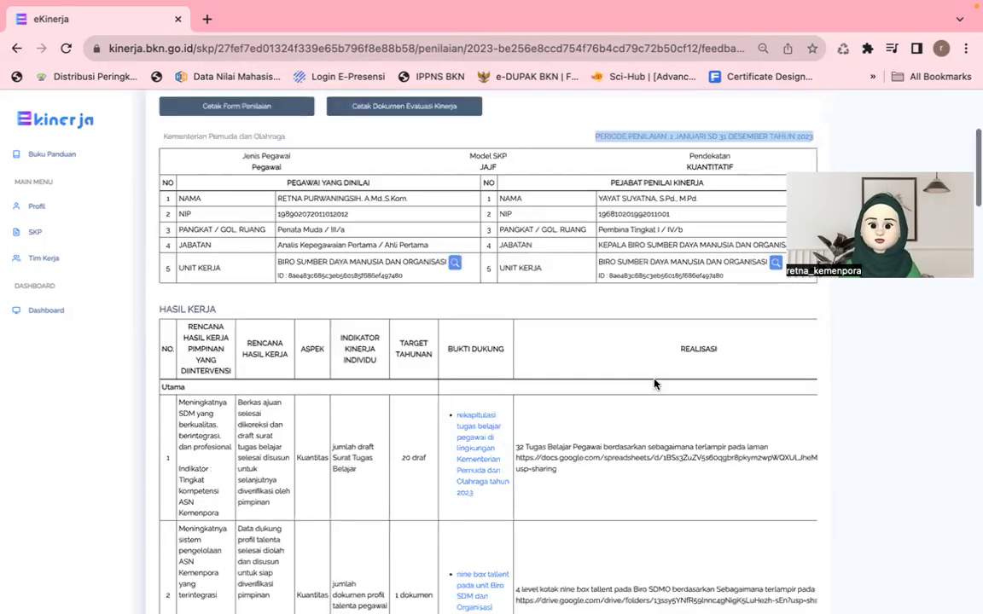
pyautogui.hscroll(3, 655, 384)
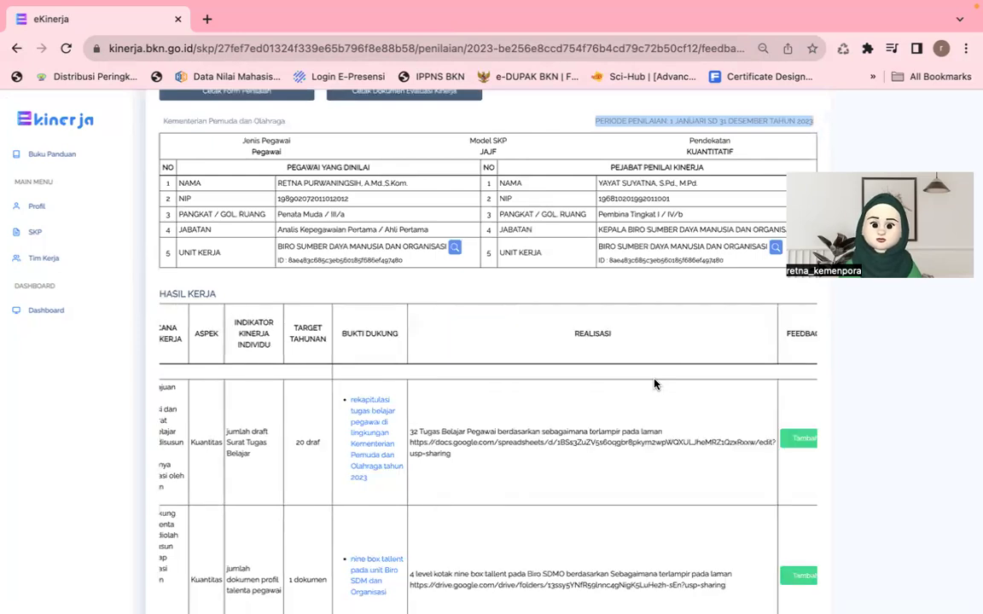
pyautogui.hscroll(-3, 655, 384)
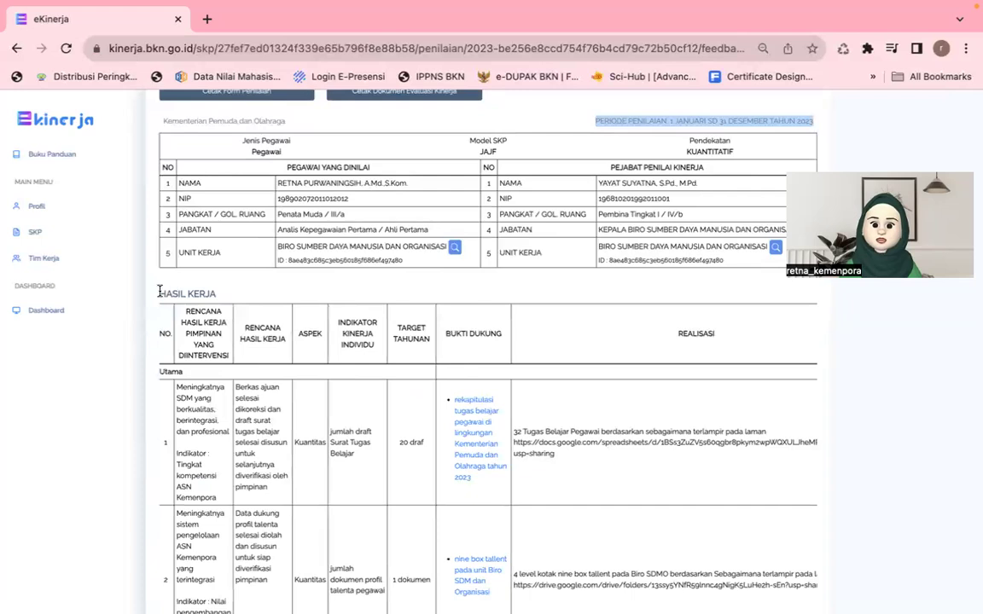
pyautogui.moveTo(159, 294); pyautogui.dragTo(187, 294)
pyautogui.scroll(-12, 249, 334)
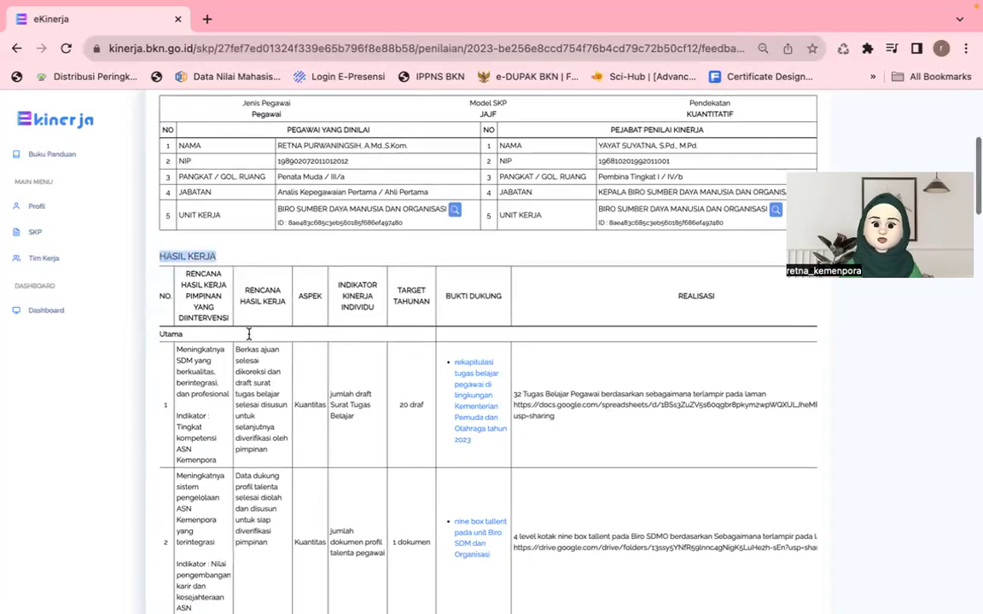
pyautogui.scroll(-10, 248, 335)
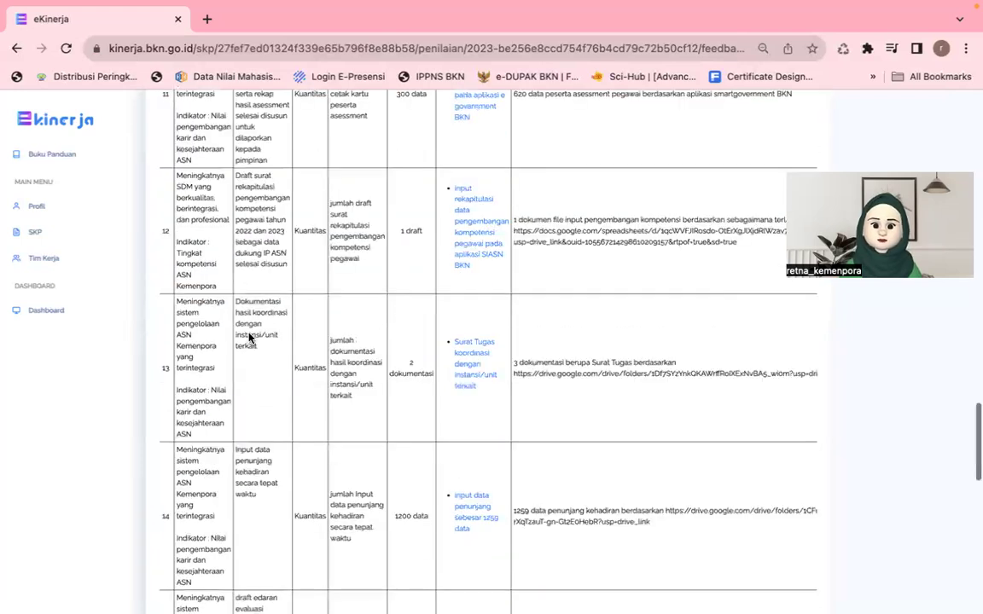
pyautogui.scroll(-5, 250, 337)
pyautogui.scroll(-1, 157, 359)
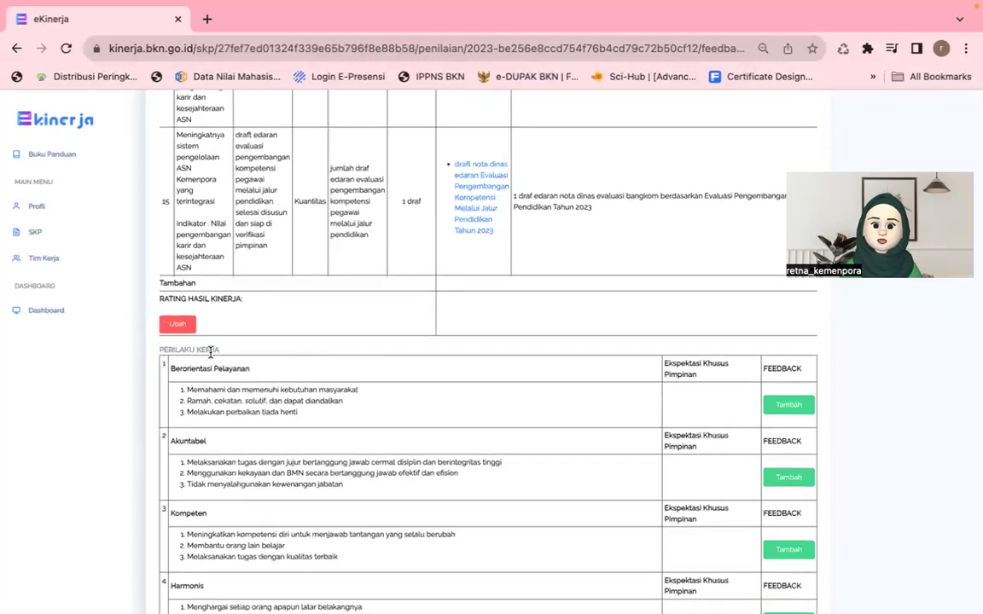
pyautogui.tripleClick(229, 358)
pyautogui.scroll(5, 612, 296)
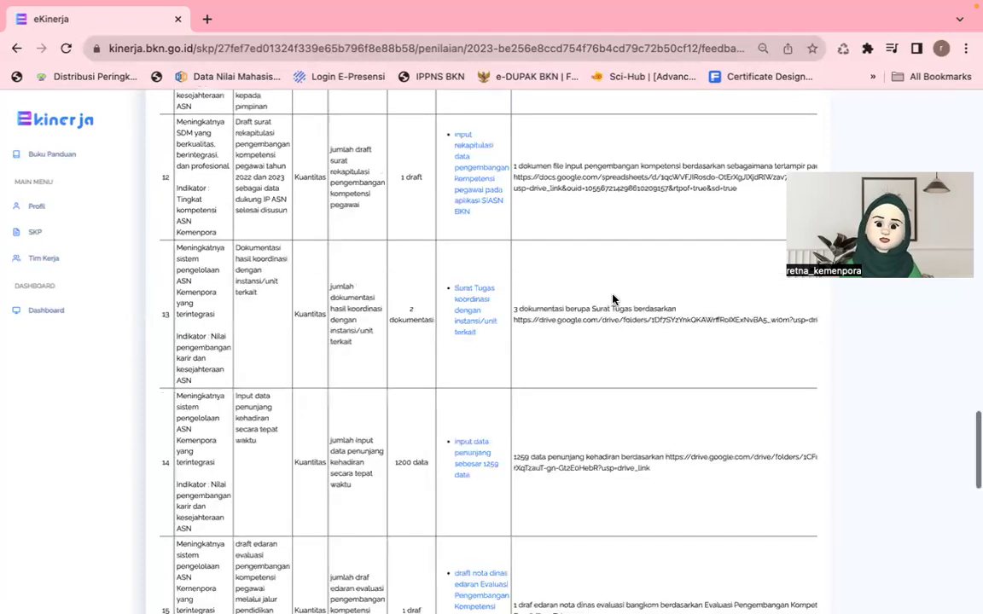
pyautogui.scroll(15, 612, 299)
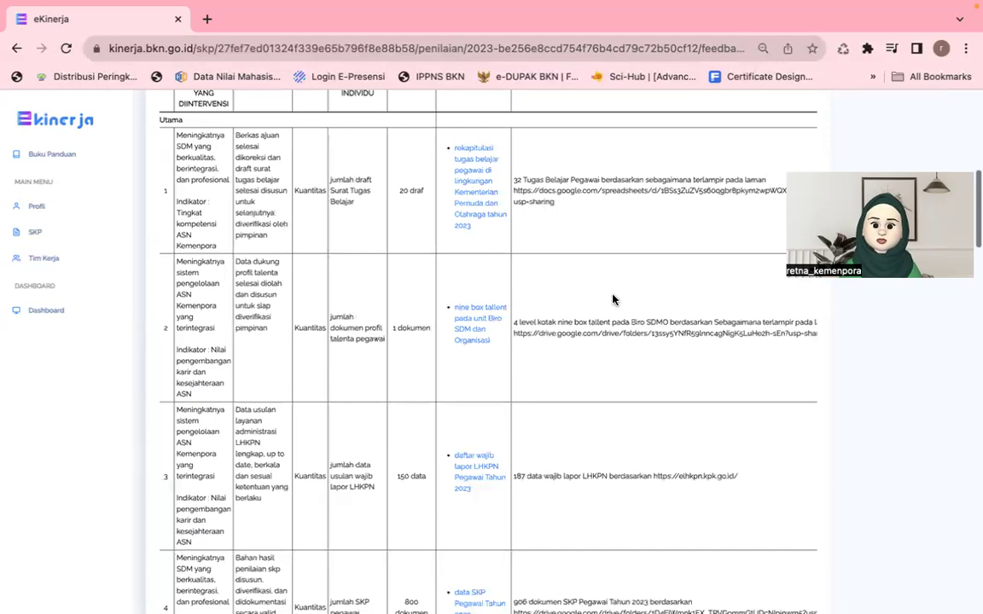
pyautogui.scroll(3, 618, 379)
pyautogui.hscroll(3, 683, 375)
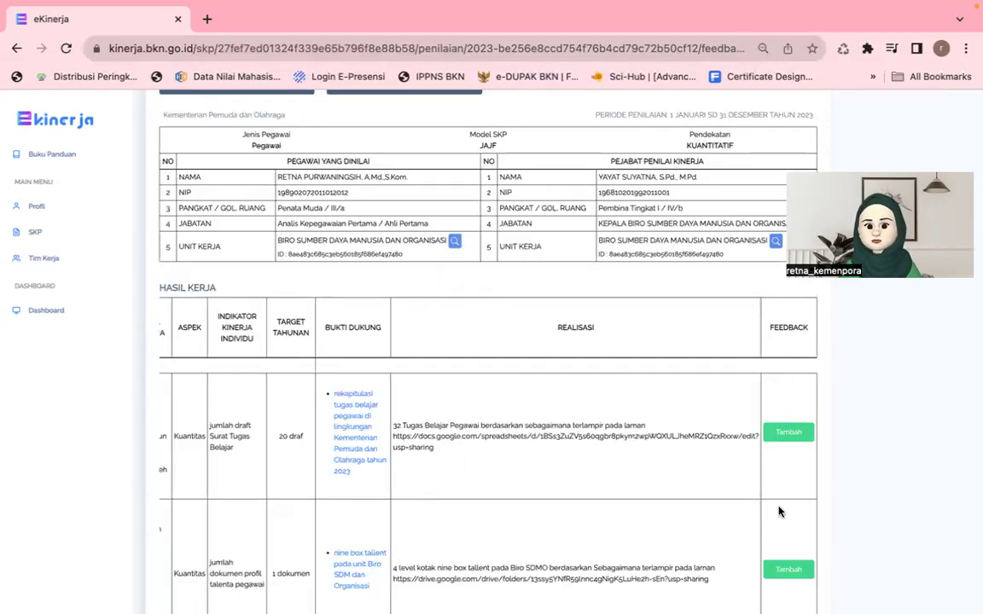
pyautogui.scroll(-3, 778, 512)
pyautogui.scroll(-5, 778, 512)
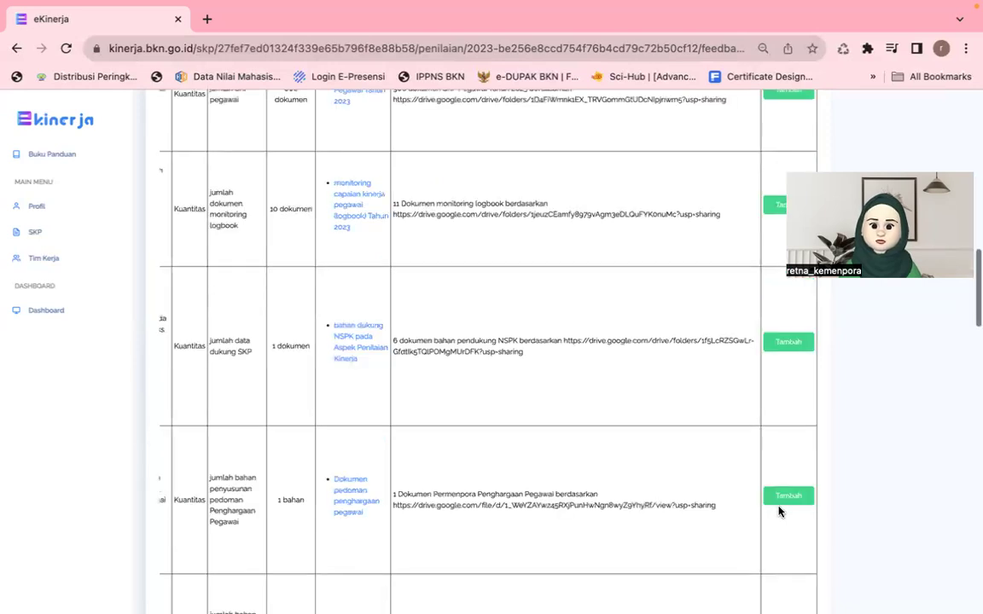
pyautogui.scroll(-5, 778, 511)
pyautogui.scroll(-3, 778, 510)
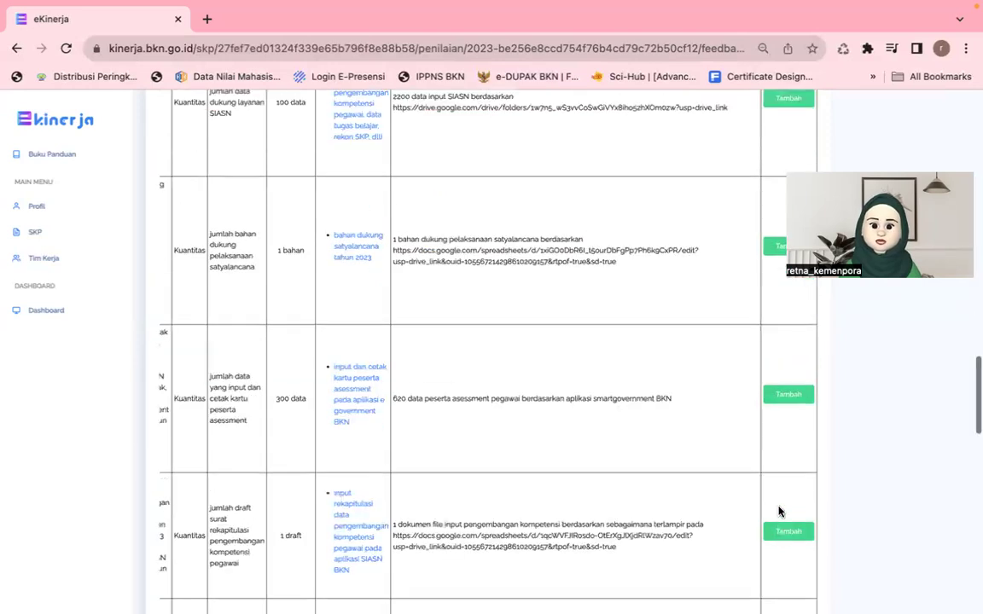
pyautogui.scroll(-5, 778, 512)
pyautogui.scroll(-5, 778, 509)
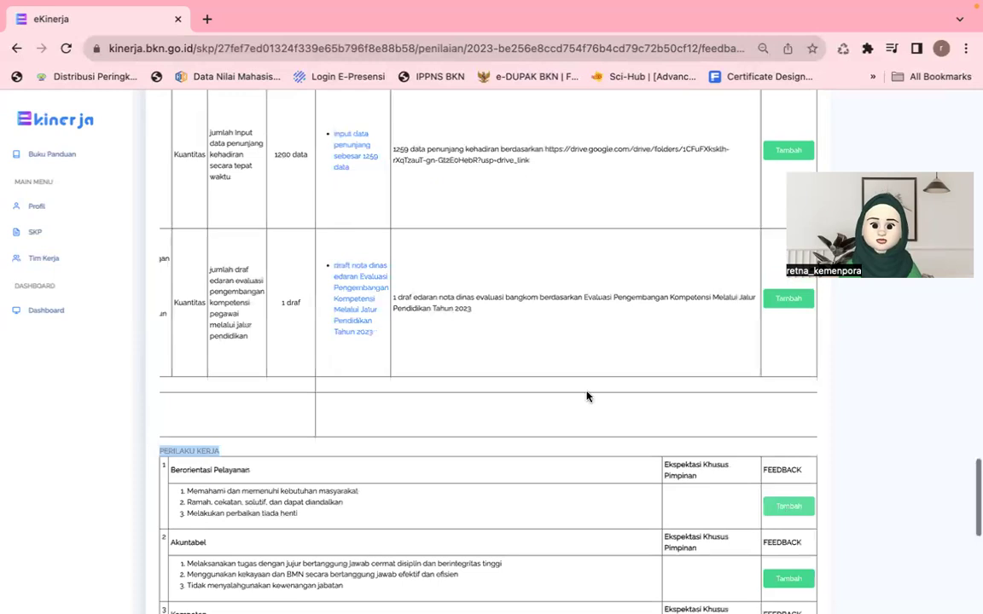
pyautogui.hscroll(-3, 498, 364)
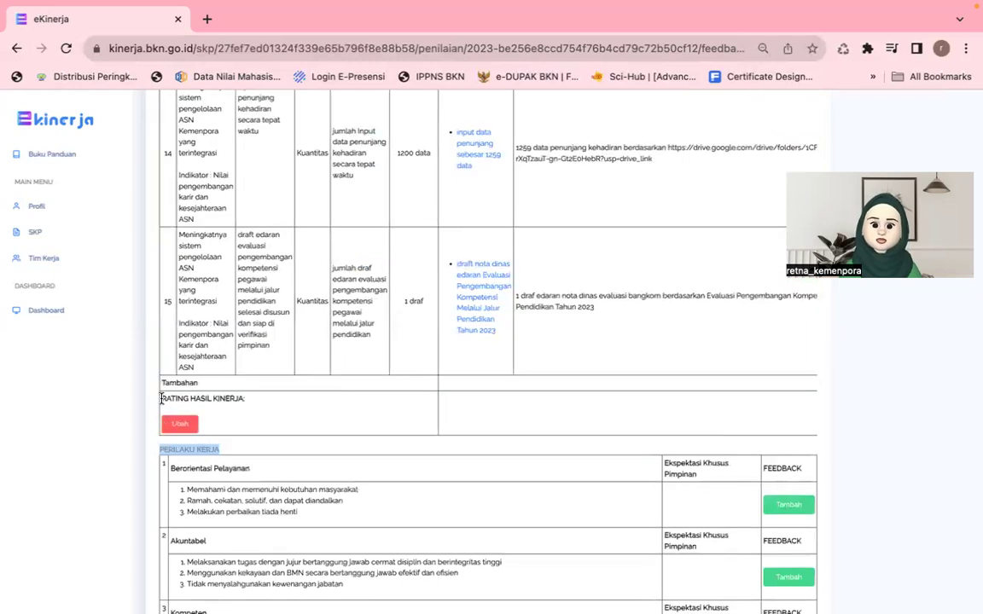
pyautogui.tripleClick(254, 407)
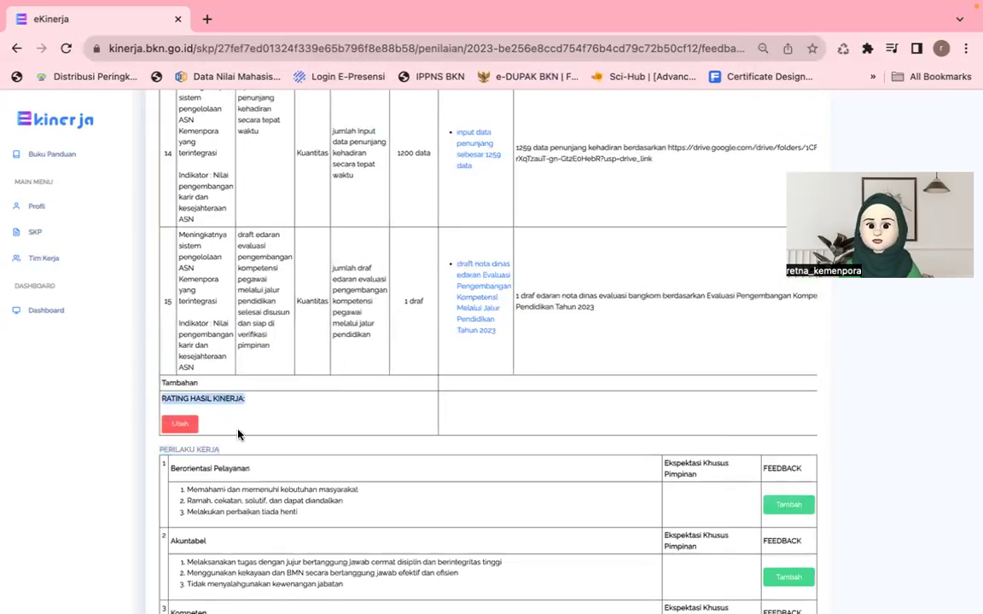
pyautogui.scroll(-1, 707, 429)
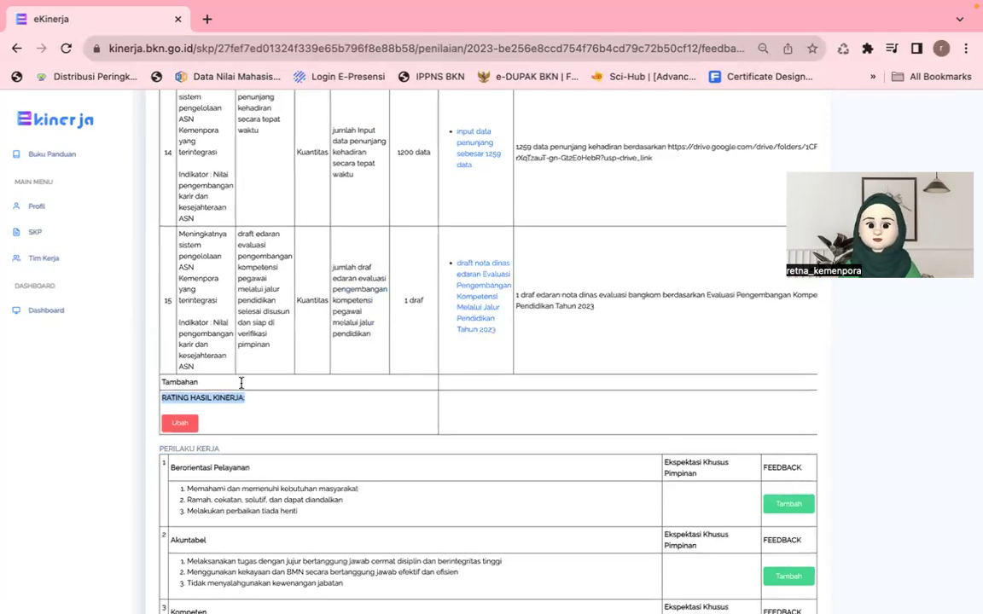
pyautogui.scroll(-2, 544, 435)
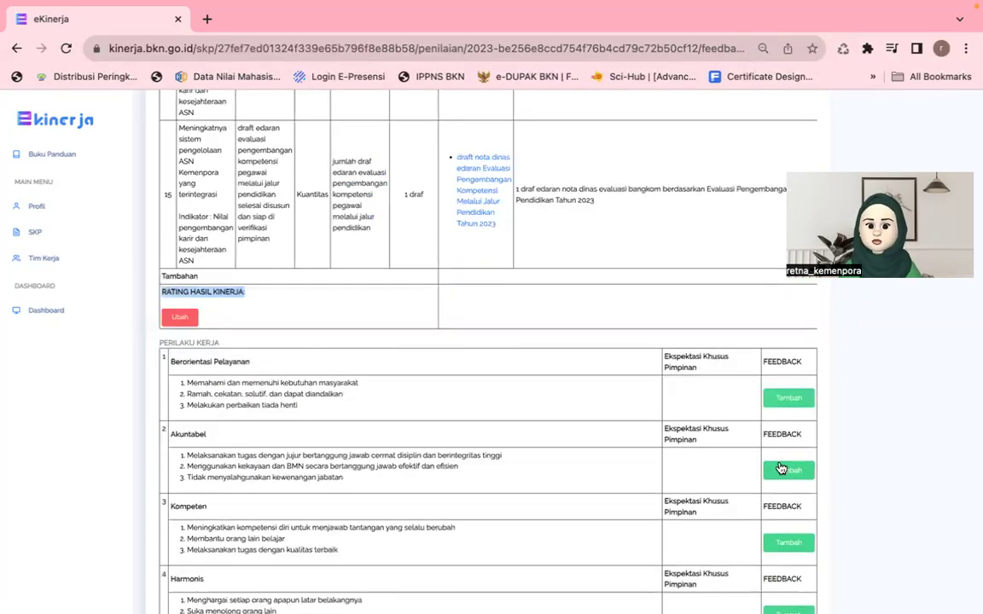
pyautogui.scroll(-5, 776, 467)
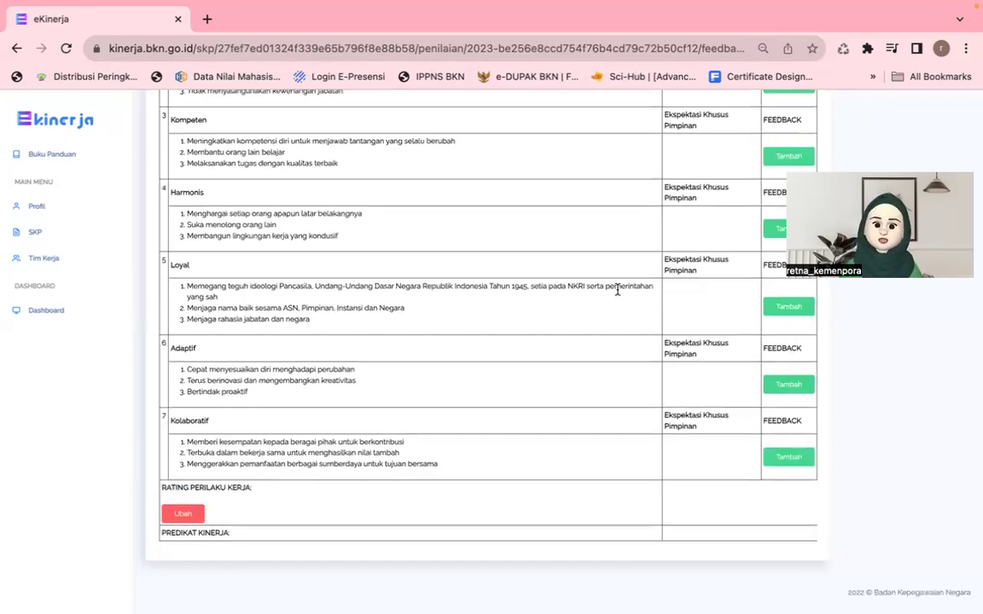
pyautogui.scroll(10, 617, 292)
pyautogui.scroll(5, 619, 294)
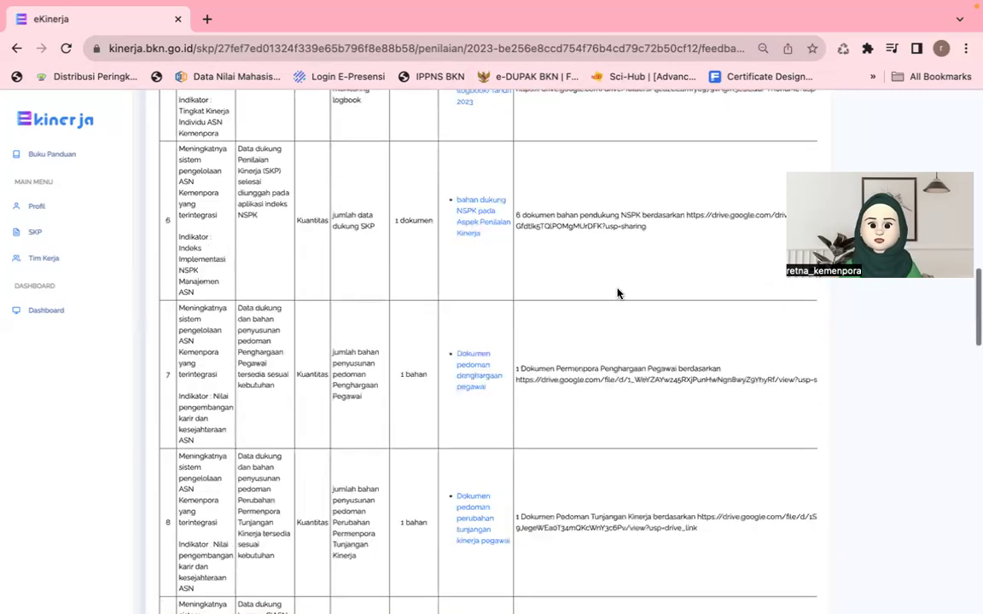
pyautogui.scroll(8, 618, 293)
pyautogui.scroll(2, 615, 345)
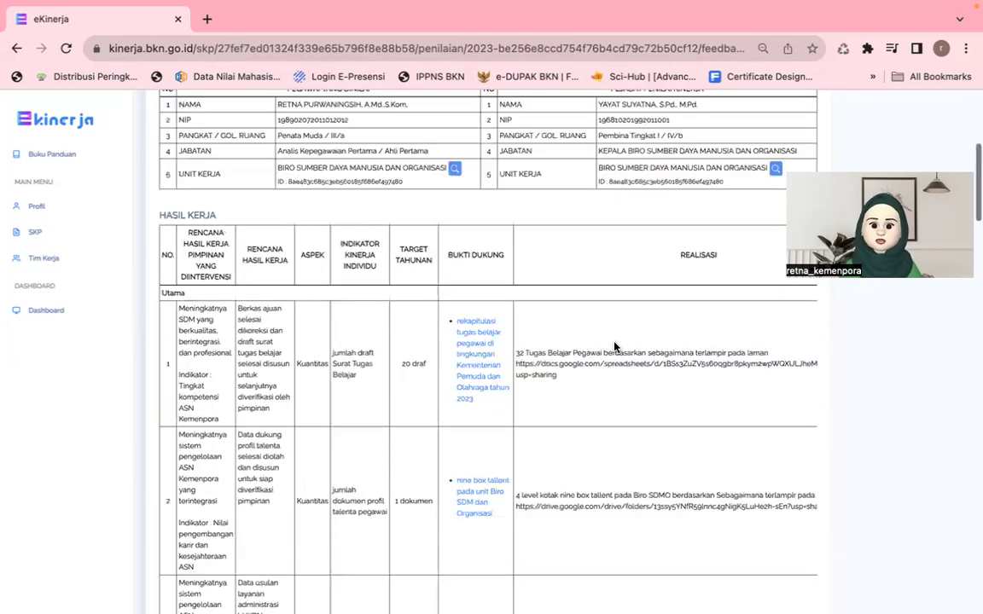
pyautogui.hscroll(3, 616, 344)
pyautogui.hscroll(1, 810, 337)
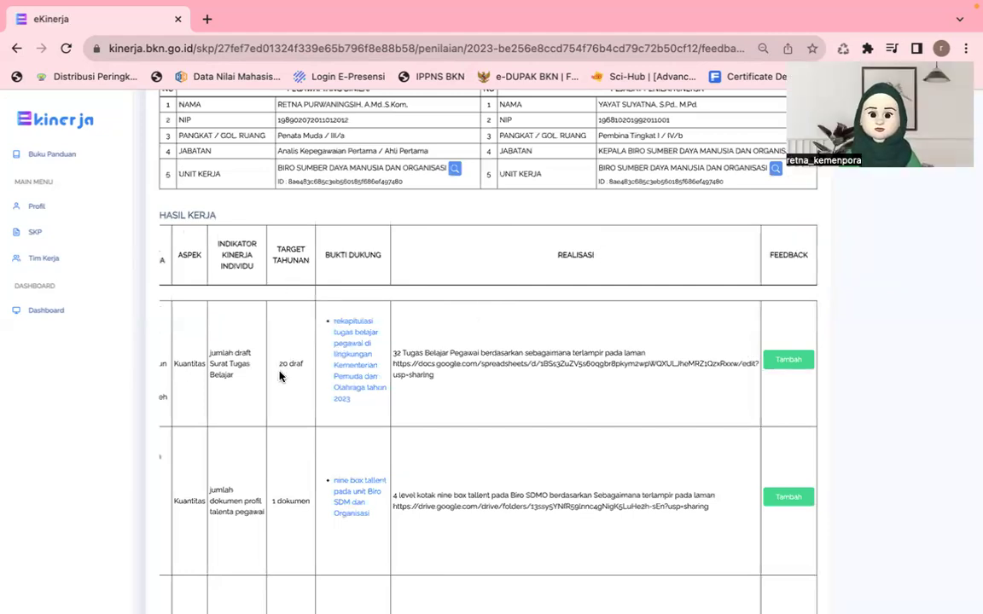
pyautogui.hscroll(-1, 265, 376)
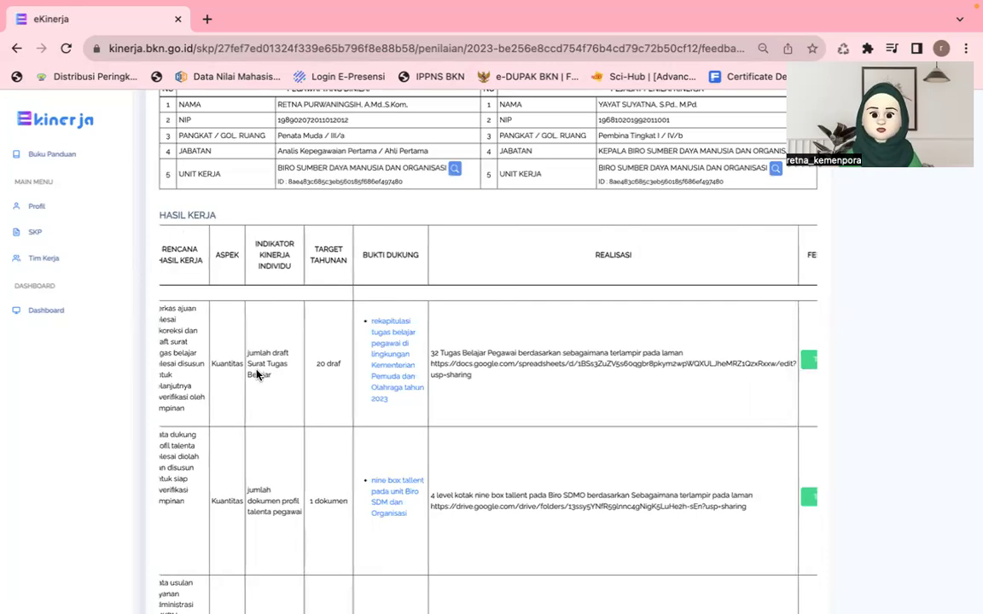
pyautogui.hscroll(-2, 257, 373)
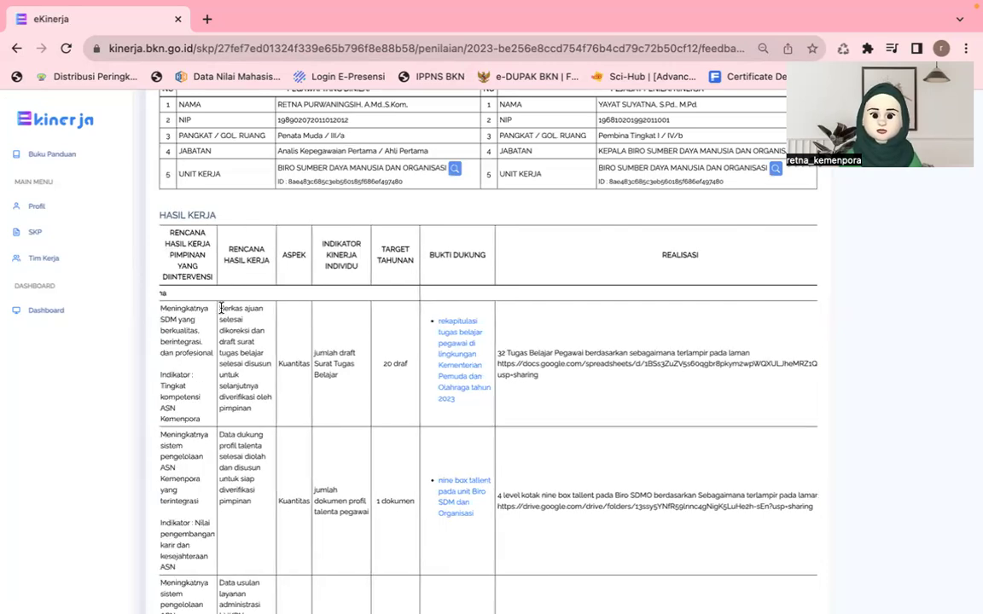
pyautogui.moveTo(220, 308); pyautogui.dragTo(306, 395)
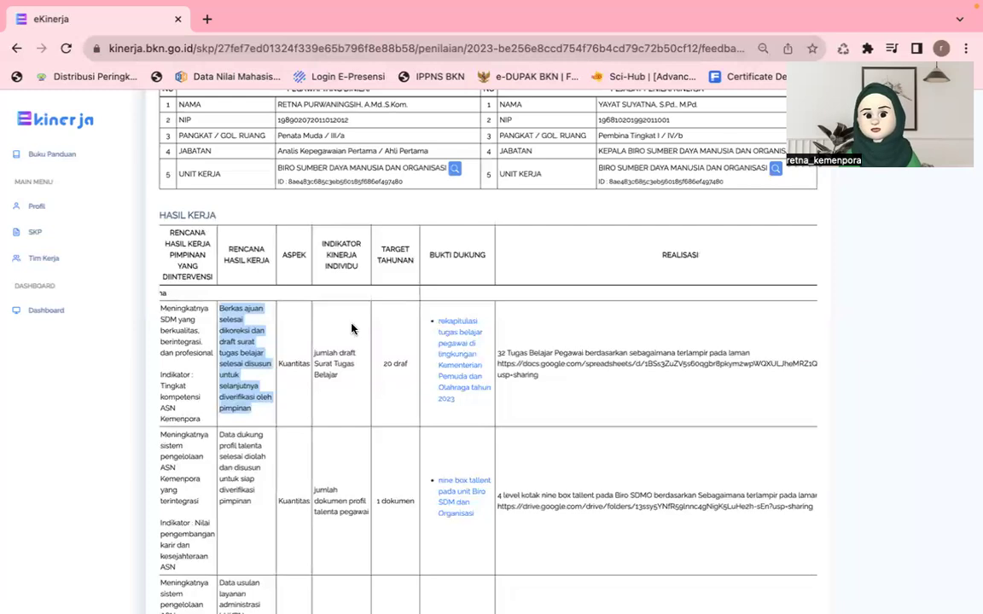
pyautogui.click(318, 352)
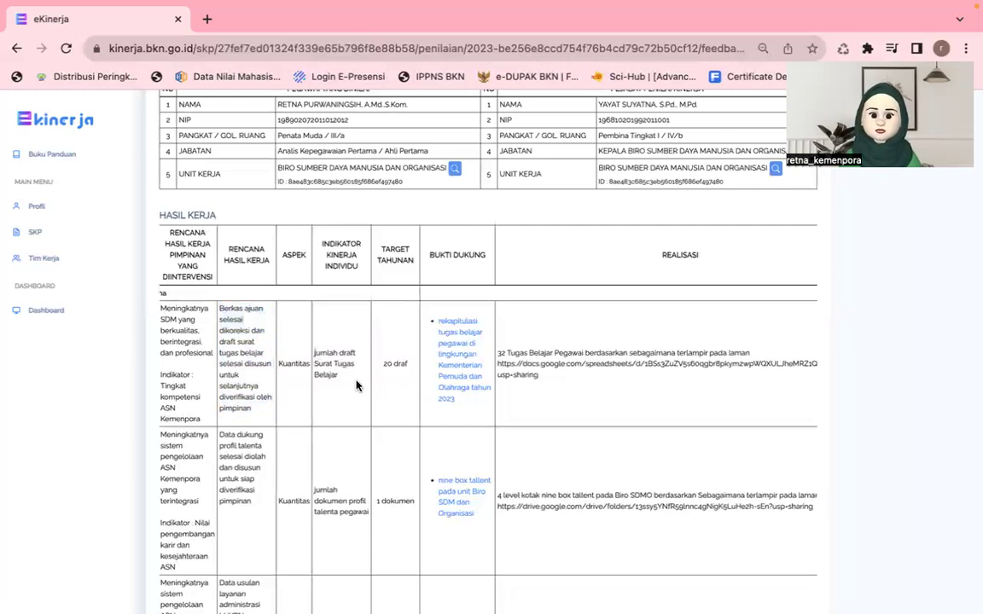
pyautogui.tripleClick(357, 390)
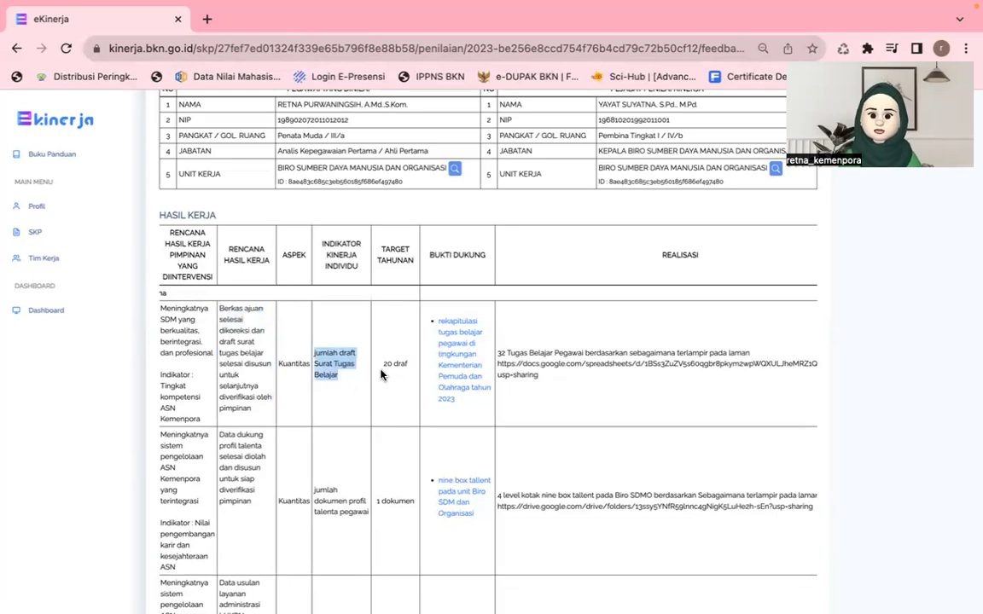
pyautogui.tripleClick(409, 371)
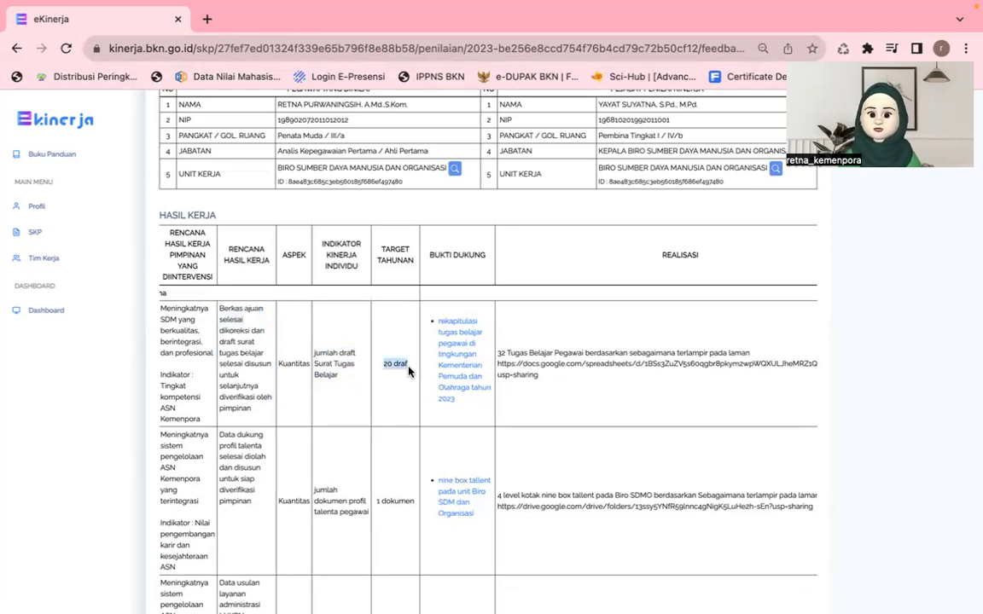
pyautogui.hscroll(2, 551, 402)
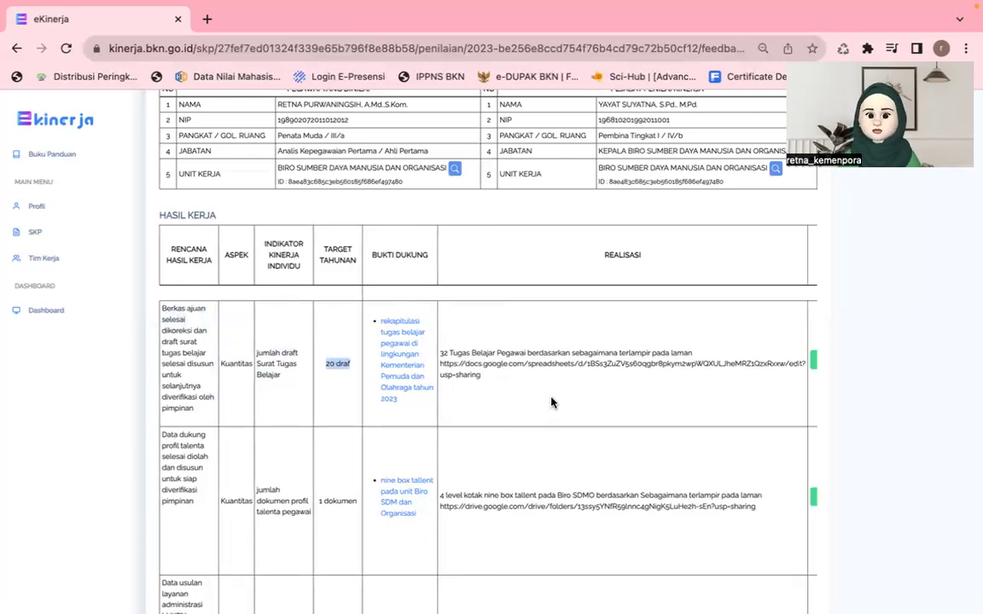
pyautogui.hscroll(2, 580, 262)
pyautogui.moveTo(393, 351); pyautogui.dragTo(402, 352)
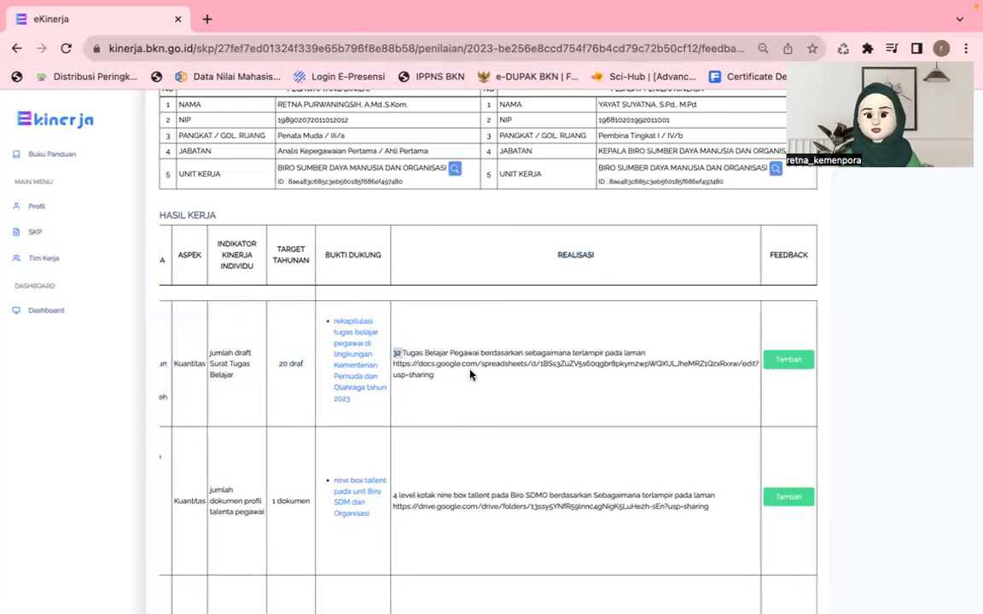
# Step: Open the 'Rekapitulasi Tugas Belajar Izin Belajar' evidence sheet in a new tab, then go back to eKinerja
pyautogui.click(344, 361)
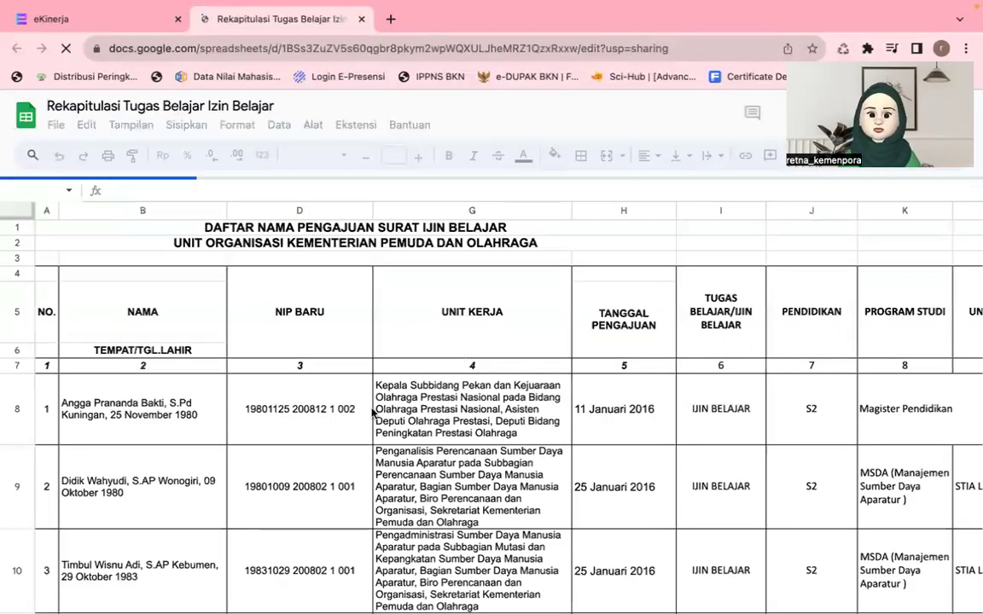
pyautogui.click(54, 26)
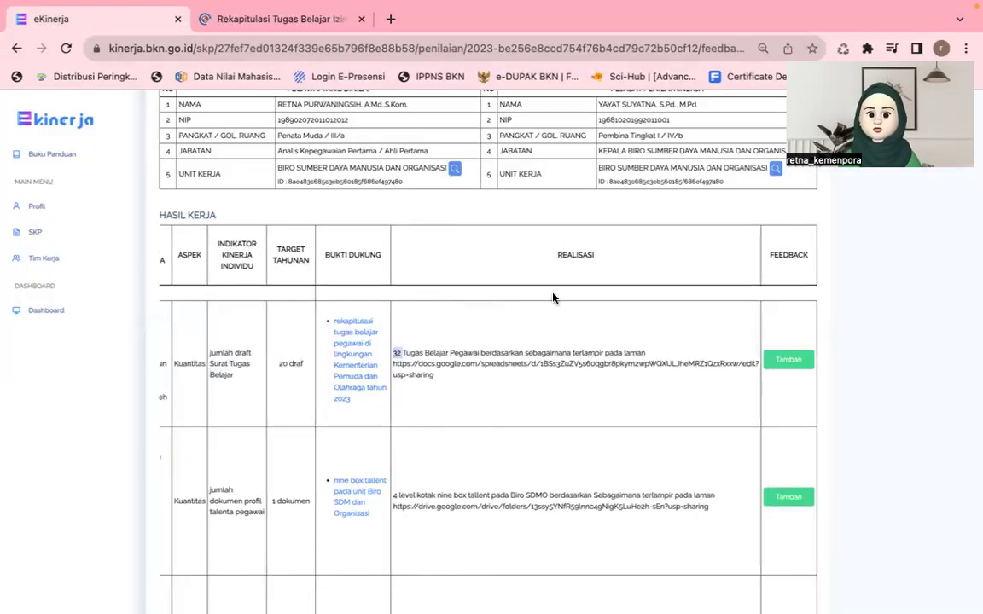
# Step: Save row 1 feedback 'terima kasih sudah dijalankan dengan baik, pertahankan dan tingkatkan keakuratan dalam verifikasi berkas' with two thumbs-up
pyautogui.click(789, 361)
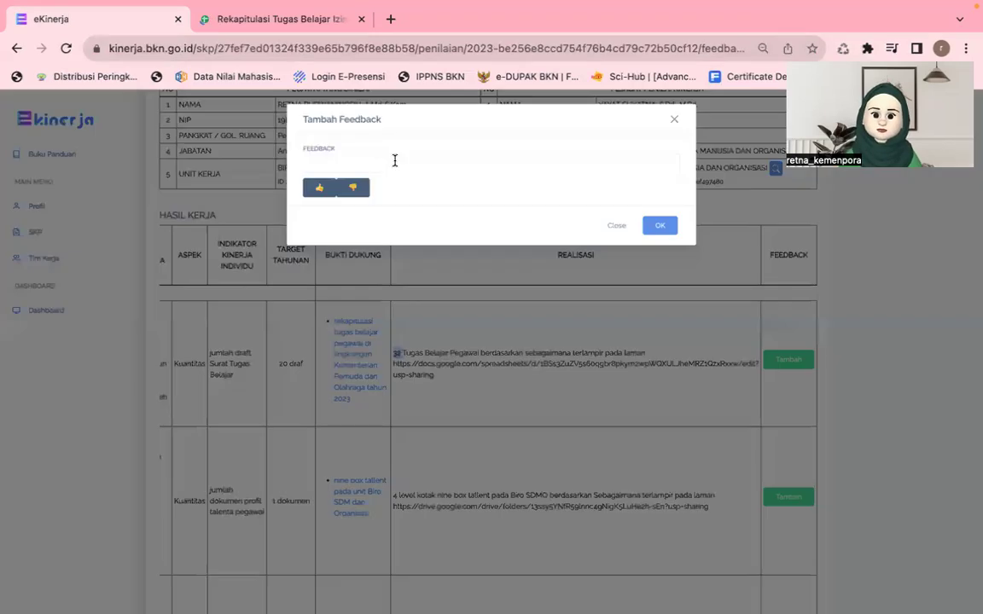
pyautogui.click(395, 161)
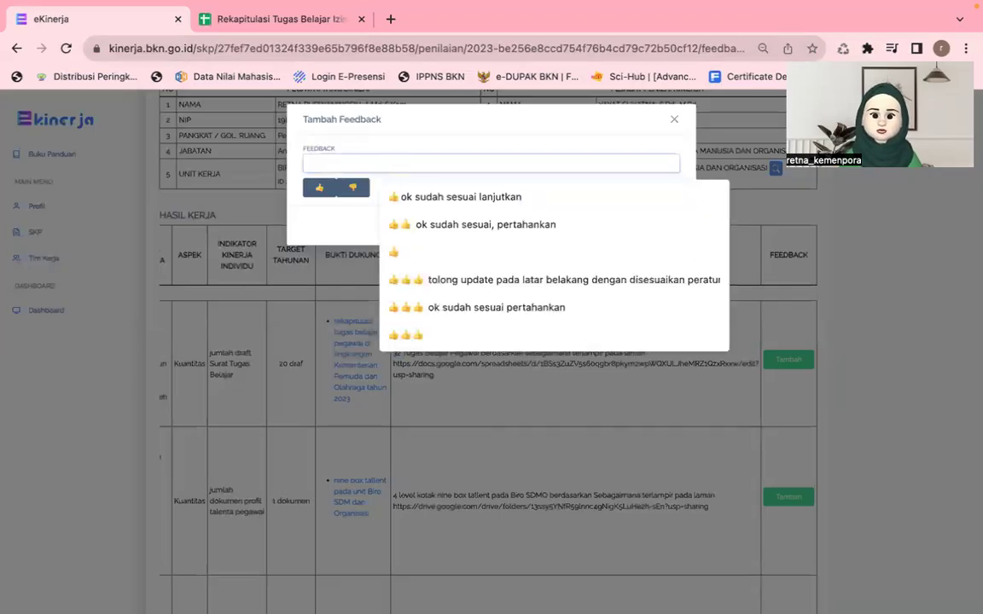
pyautogui.write('terima kasi')
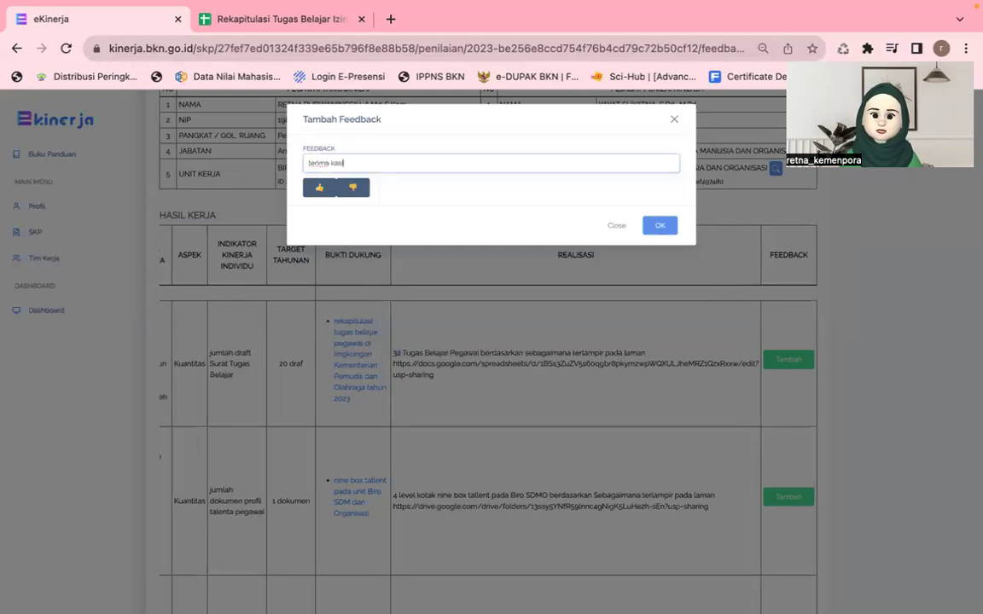
pyautogui.write('h sudah')
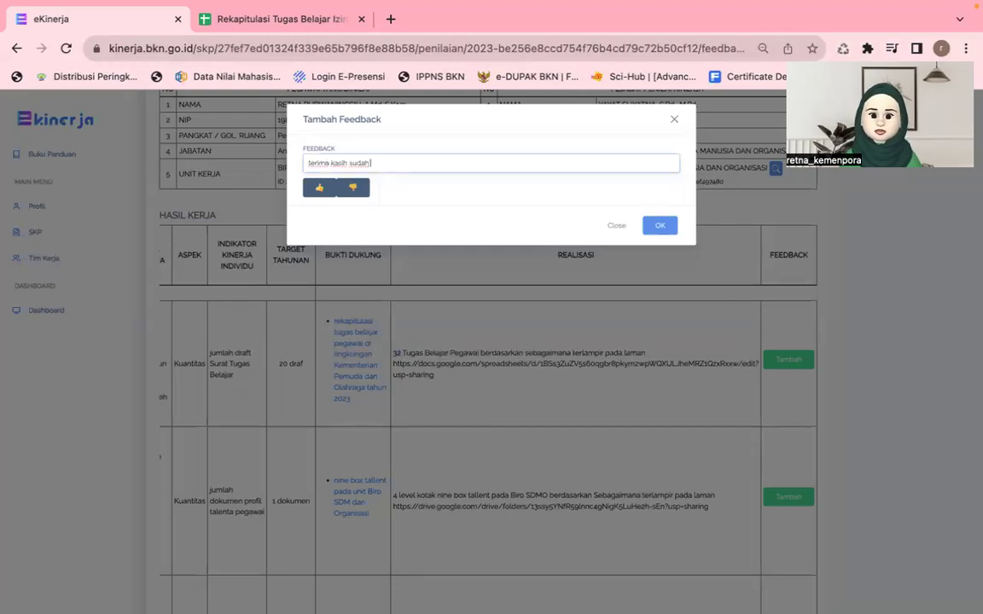
pyautogui.write(' dijalan')
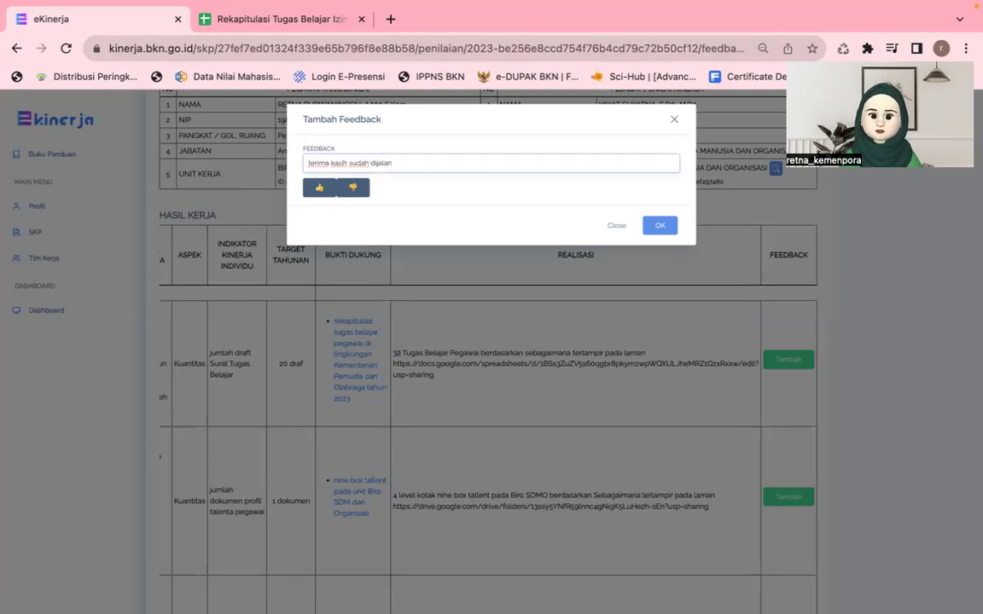
pyautogui.write('kan dengan baik')
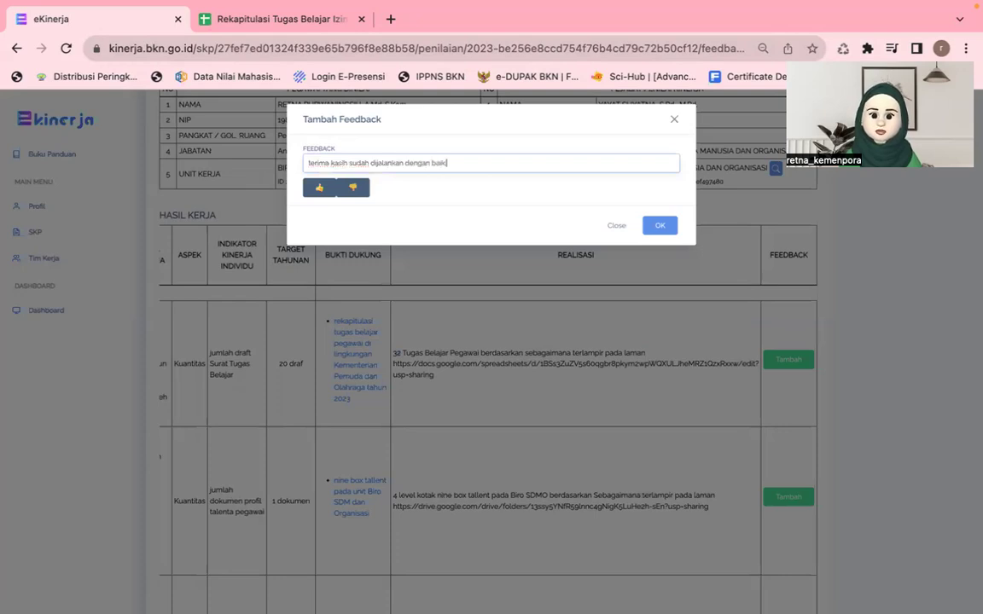
pyautogui.write(', pertahankan d')
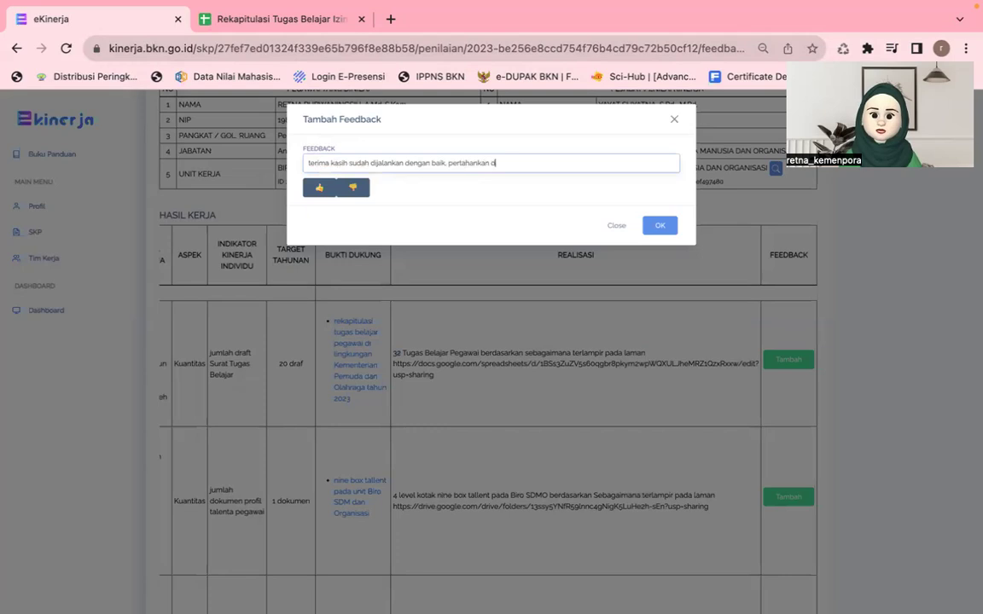
pyautogui.write('an tingkatkan')
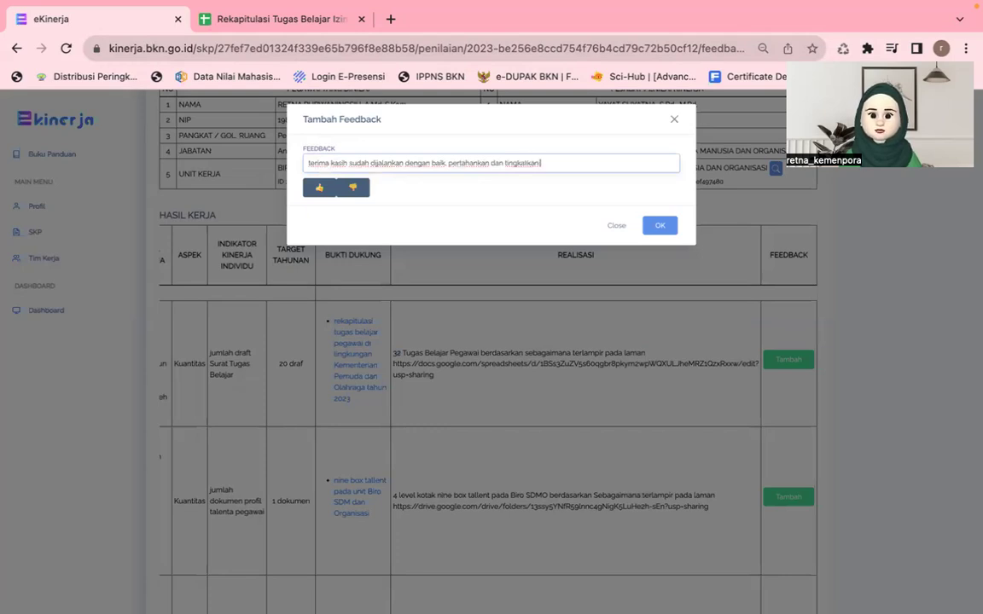
pyautogui.write(' keakua')
pyautogui.write('atan')
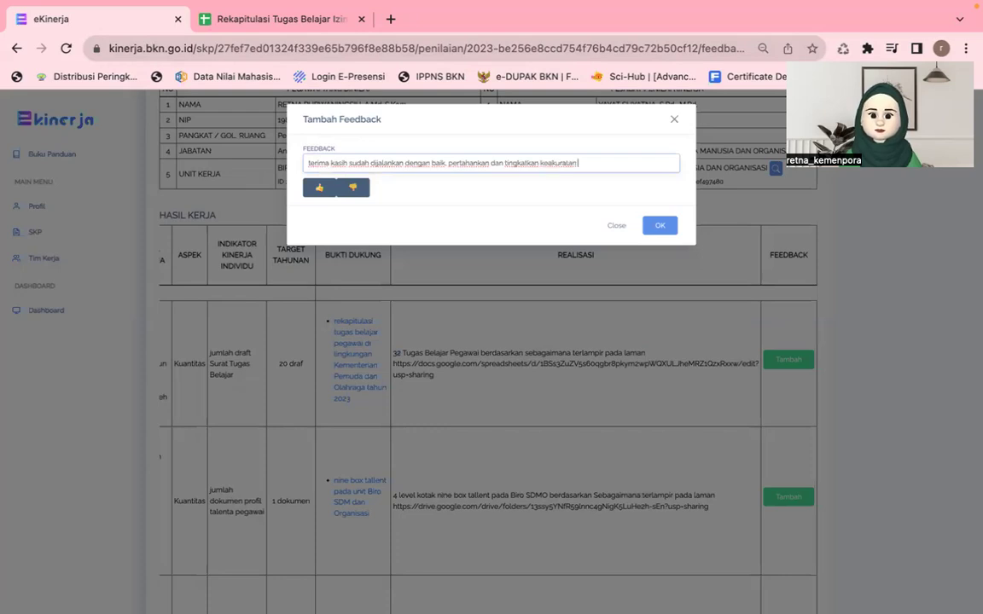
pyautogui.write(' d')
pyautogui.press('BackSpace')
pyautogui.press('BackSpace')
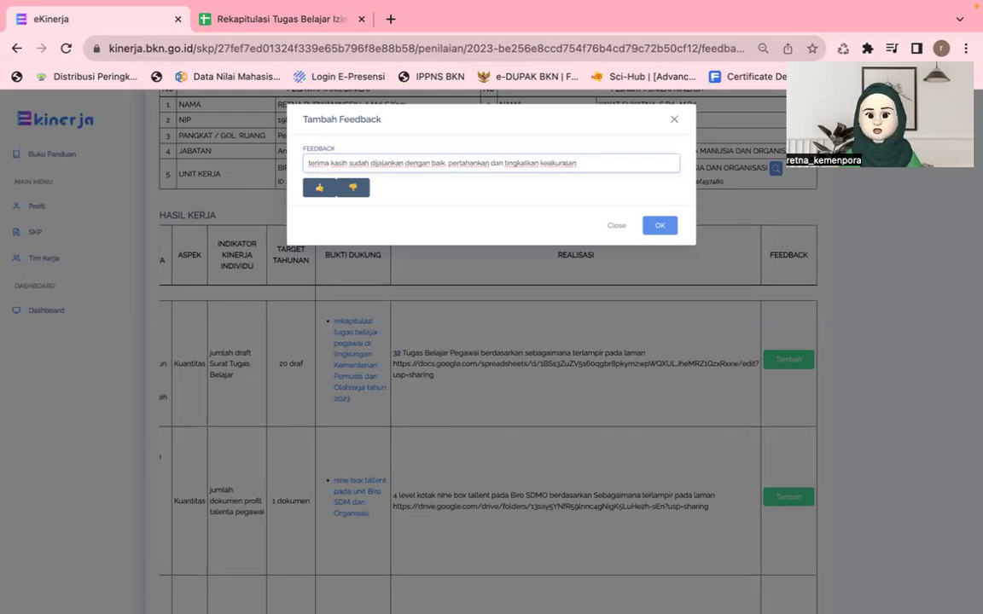
pyautogui.write('dalam ver')
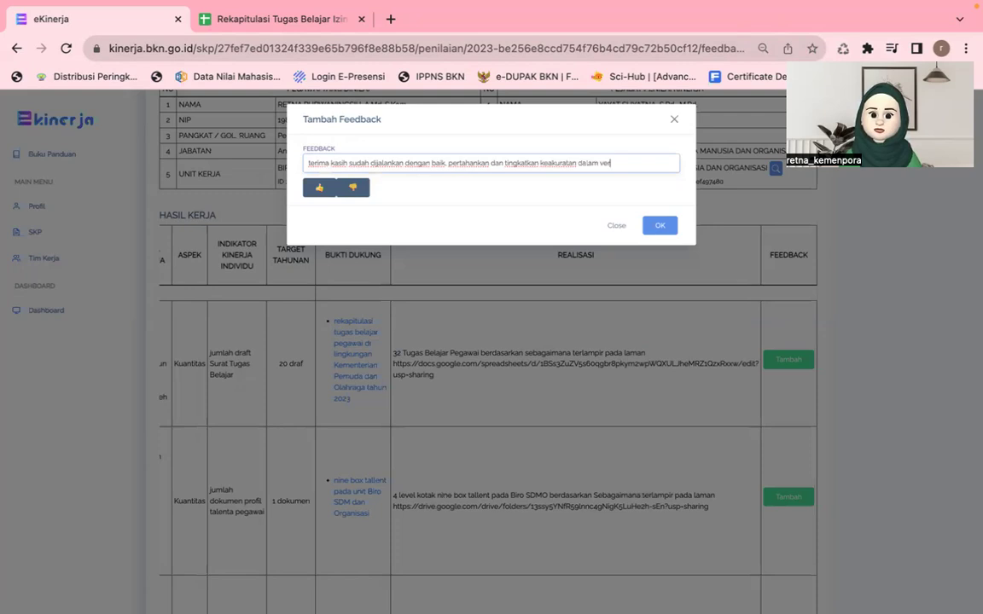
pyautogui.write('ifikasi berka')
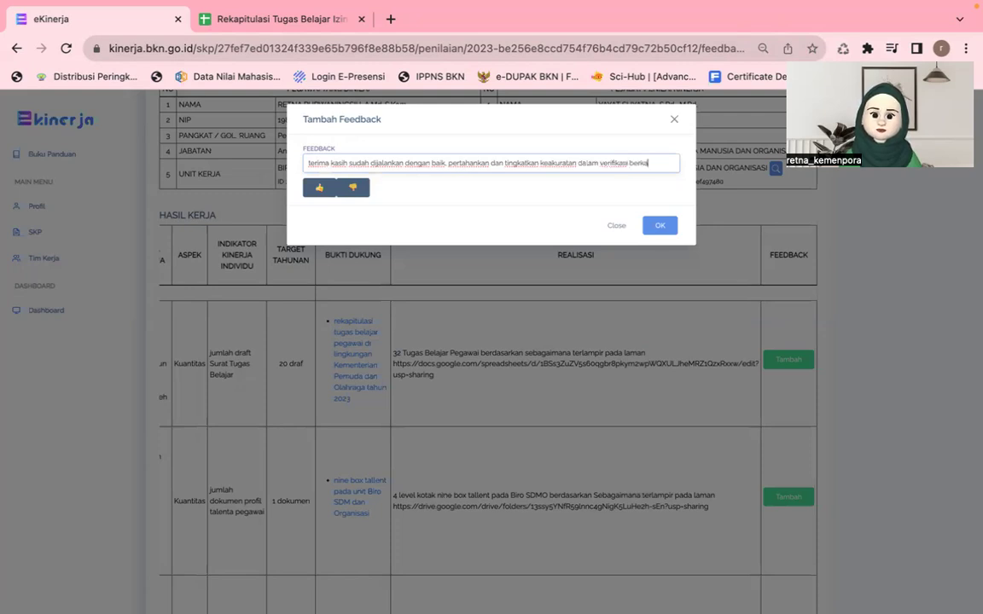
pyautogui.write('s')
pyautogui.doubleClick(316, 189)
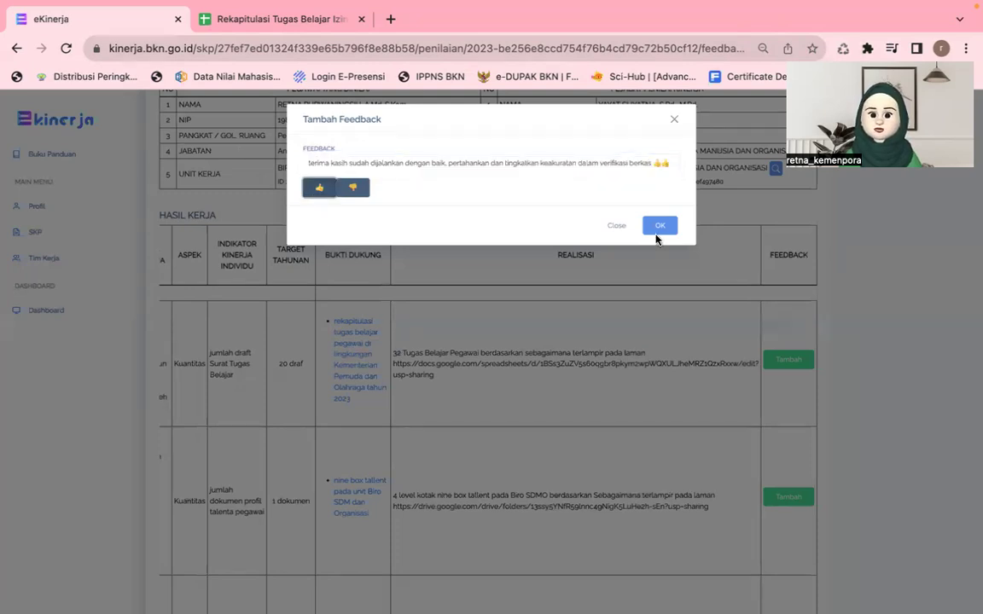
pyautogui.click(659, 227)
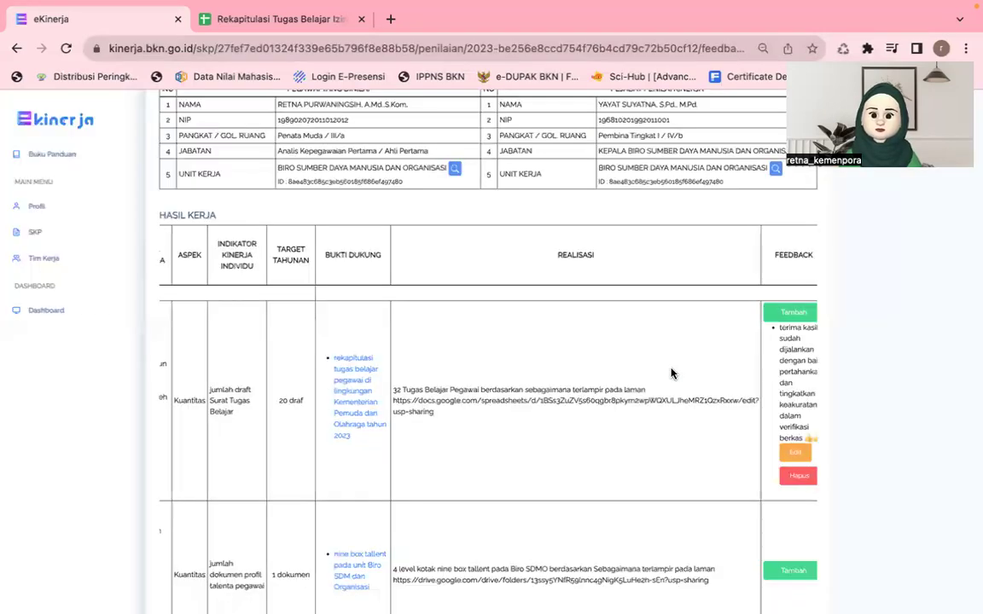
pyautogui.scroll(-3, 671, 372)
pyautogui.scroll(-1, 671, 373)
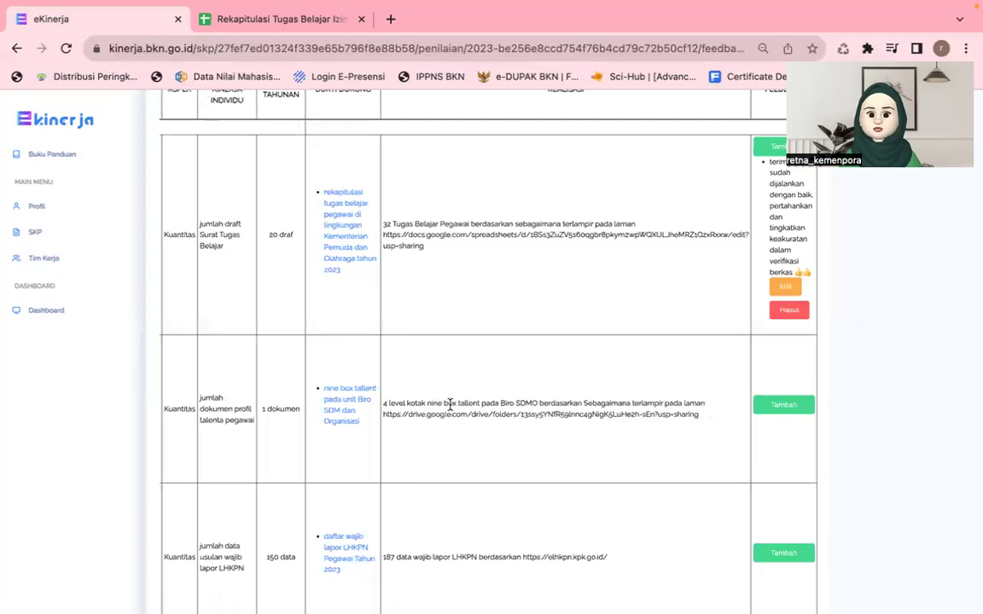
pyautogui.hscroll(-3, 425, 403)
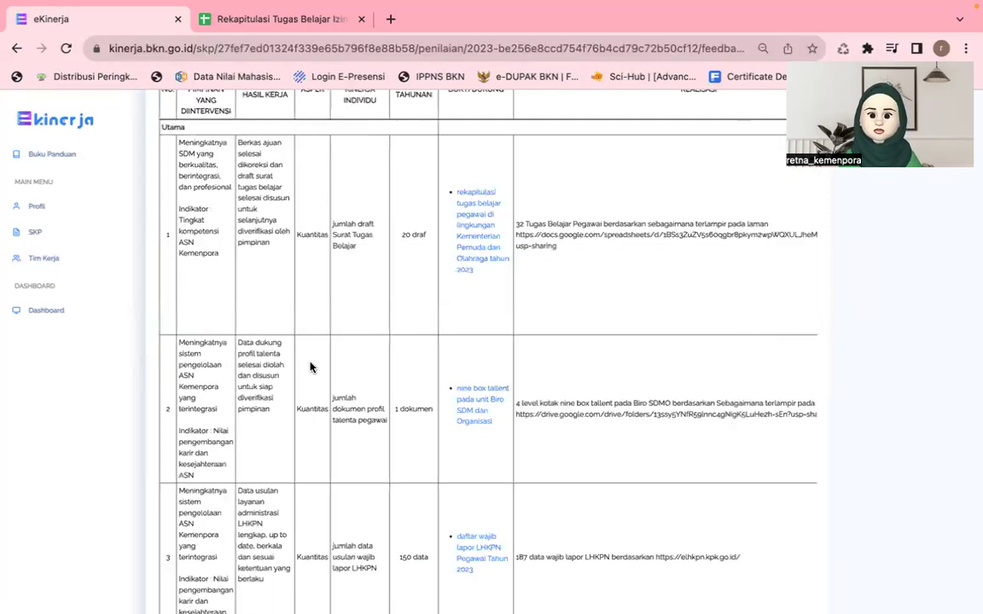
pyautogui.moveTo(238, 342); pyautogui.dragTo(284, 365)
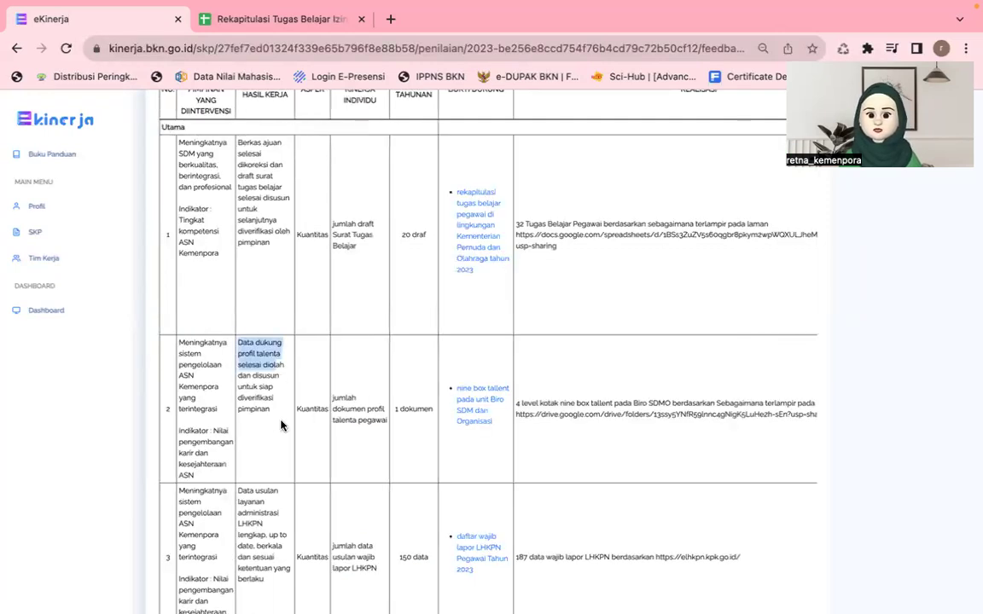
pyautogui.moveTo(282, 425); pyautogui.dragTo(281, 426)
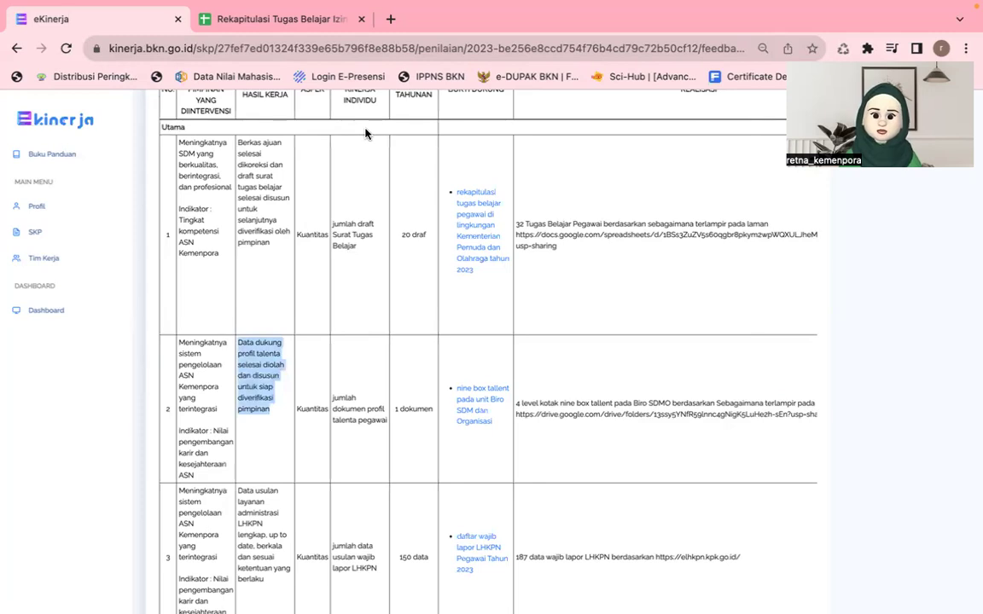
pyautogui.scroll(1, 340, 402)
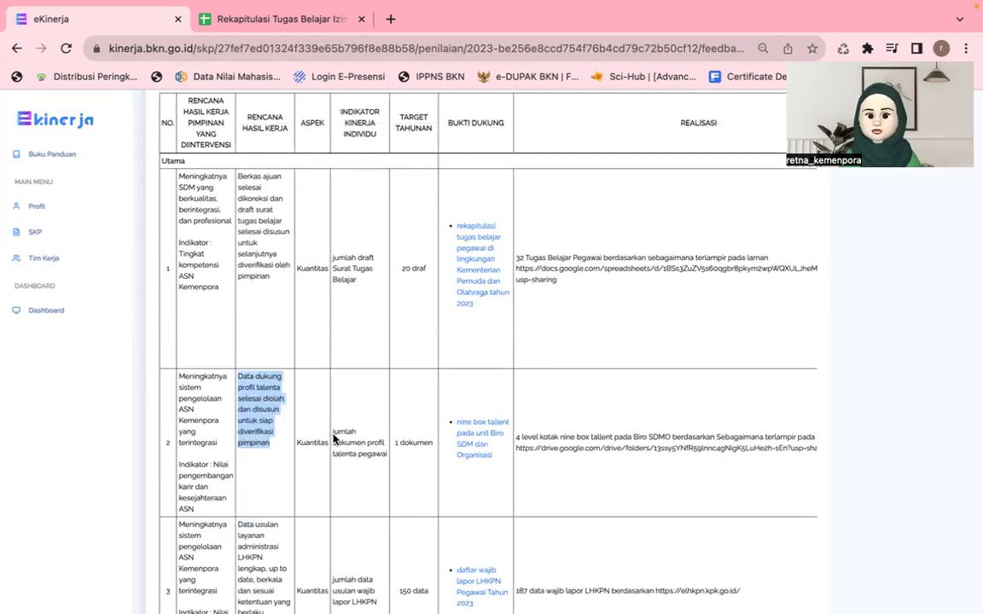
pyautogui.moveTo(360, 444); pyautogui.dragTo(333, 430)
pyautogui.moveTo(389, 463); pyautogui.dragTo(417, 462)
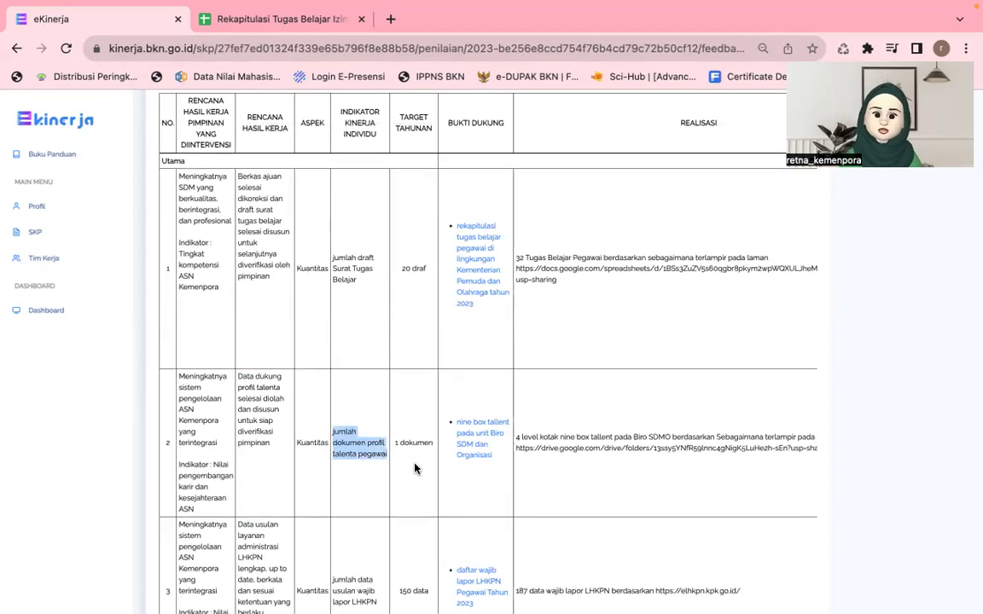
# Step: View the 'Manajemen Talenta' Drive folder from the nine box tallent link, then return to eKinerja
pyautogui.click(480, 446)
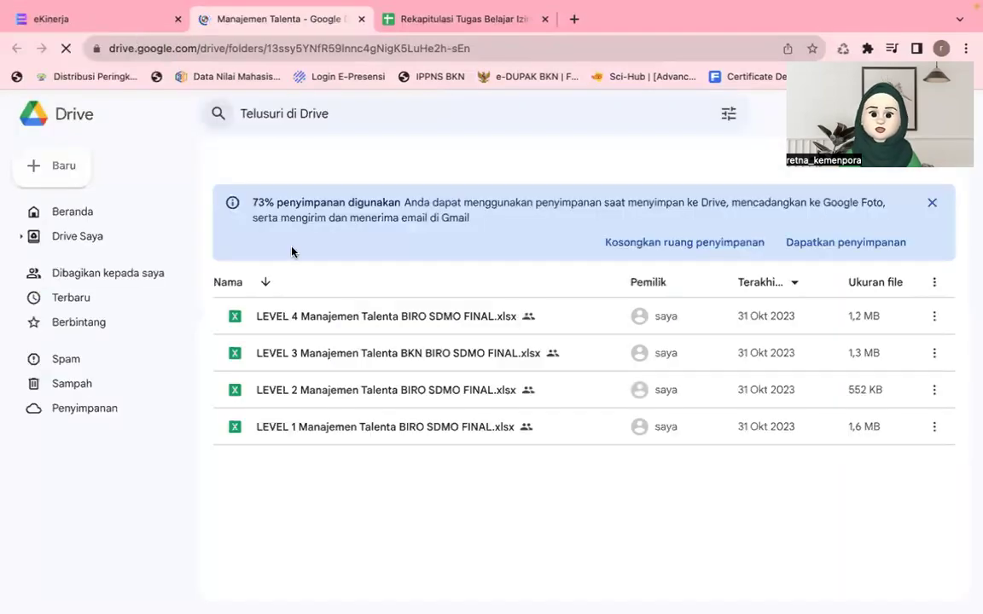
pyautogui.hotkey('ctrl', 'shift', 'Tab')
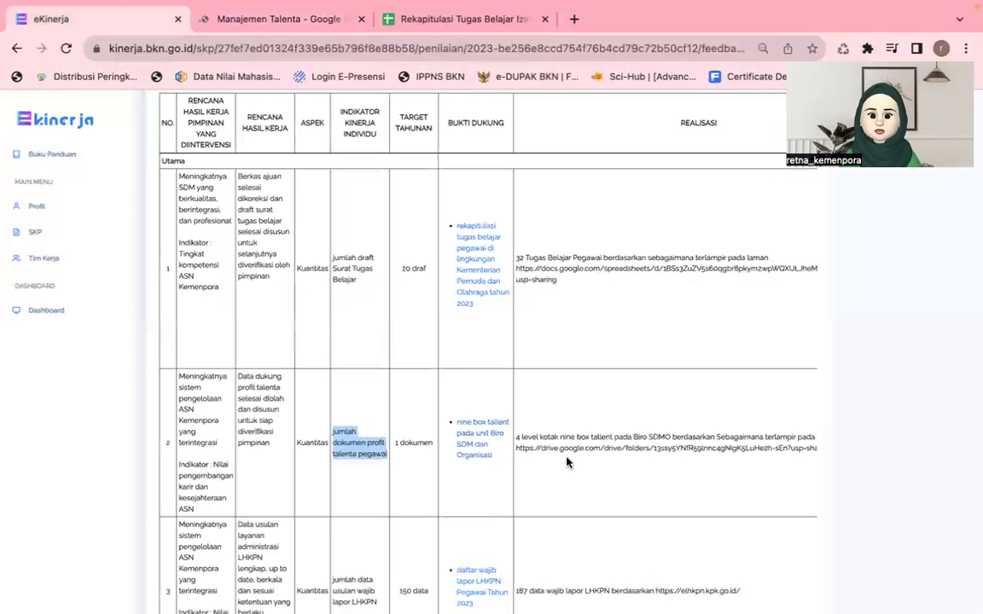
# Step: Write the nine box tallent feedback praising the realised Biro SDM talent box, with three thumbs-up
pyautogui.hscroll(1, 574, 468)
pyautogui.hscroll(5, 574, 469)
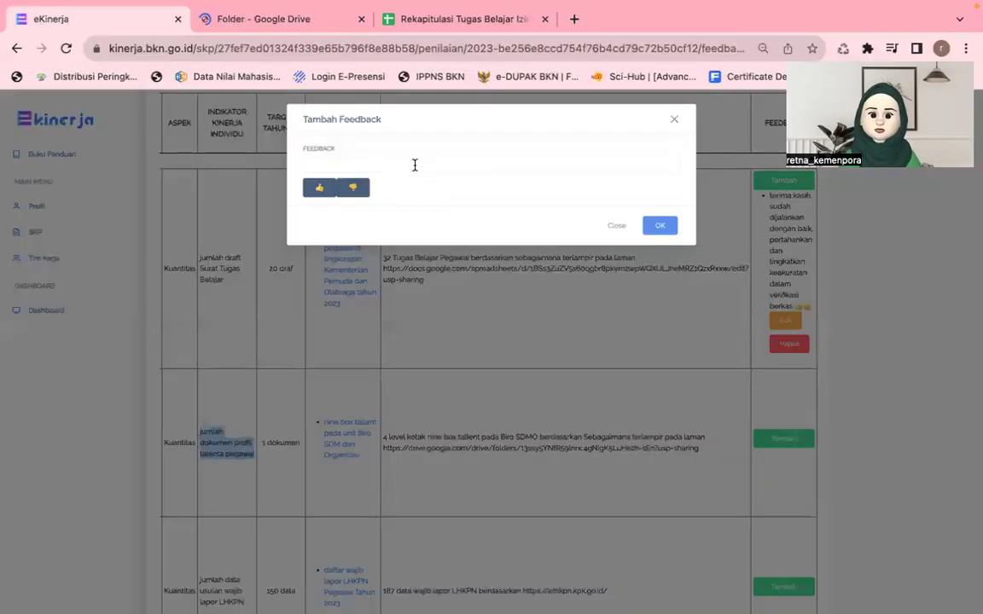
pyautogui.click(415, 164)
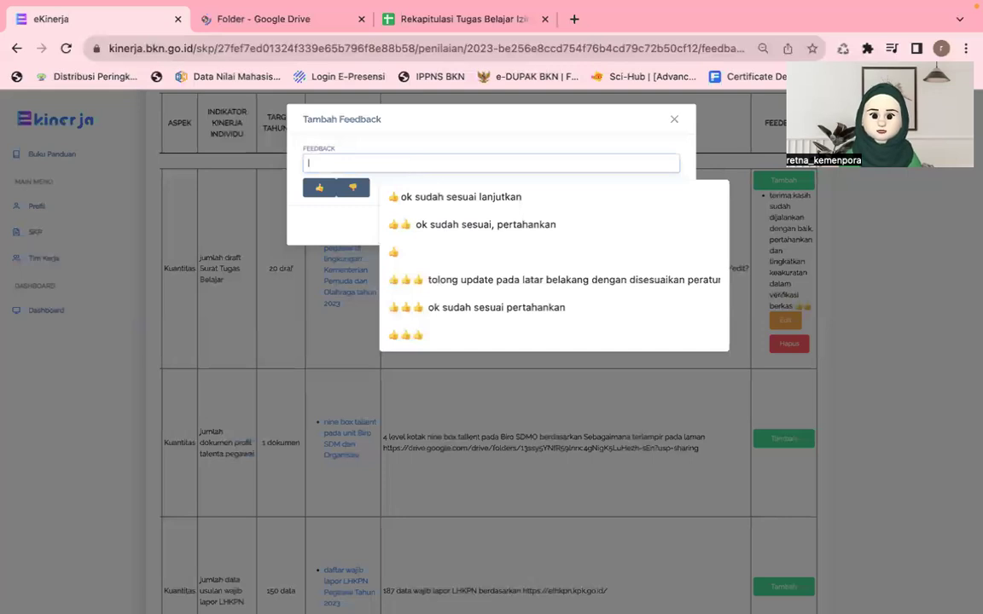
pyautogui.write('mantap.')
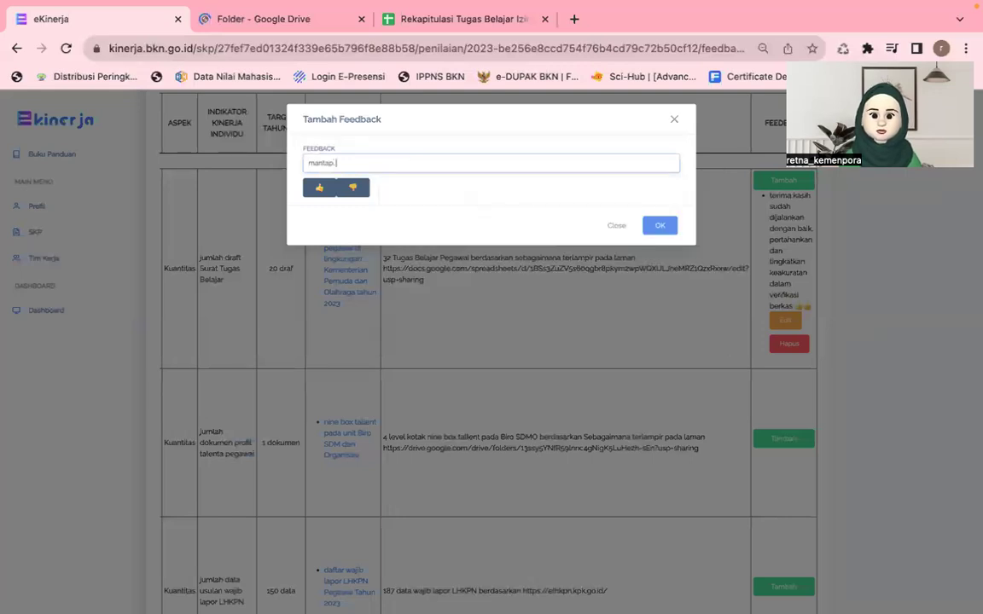
pyautogui.write(' akhi')
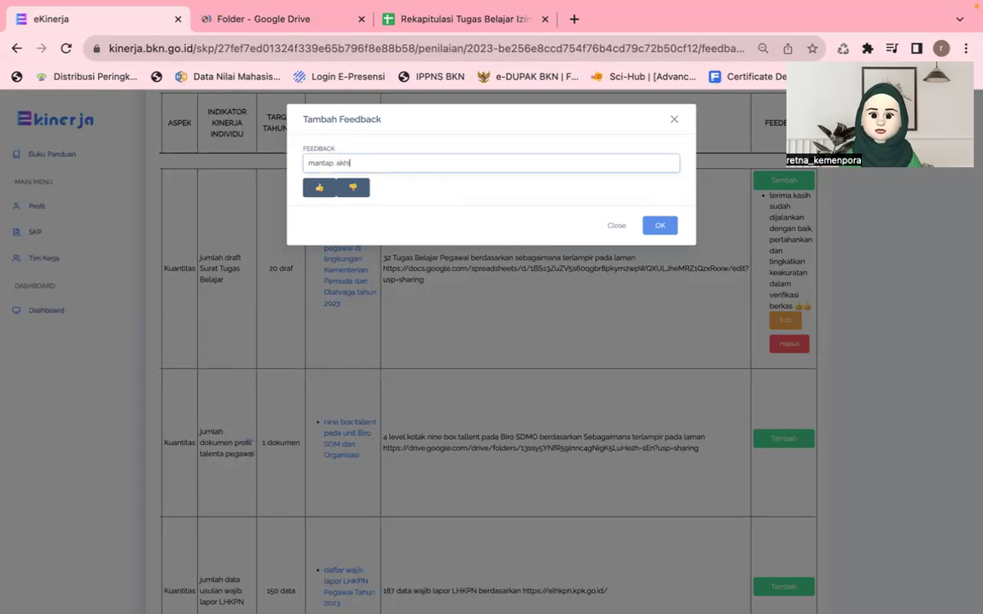
pyautogui.write('rnya terealisasi')
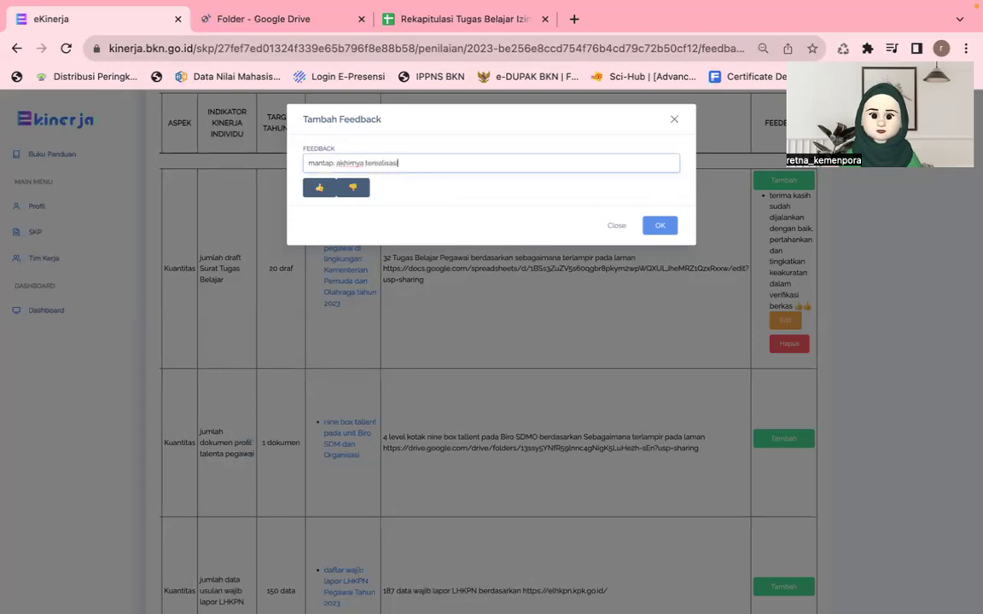
pyautogui.write(' kotak talenta')
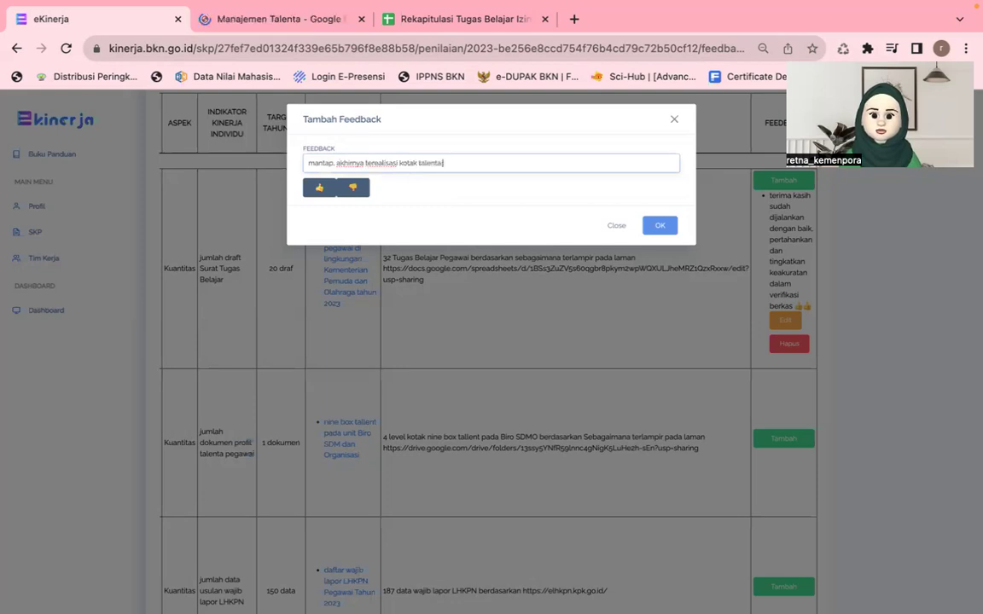
pyautogui.write(' di Biro')
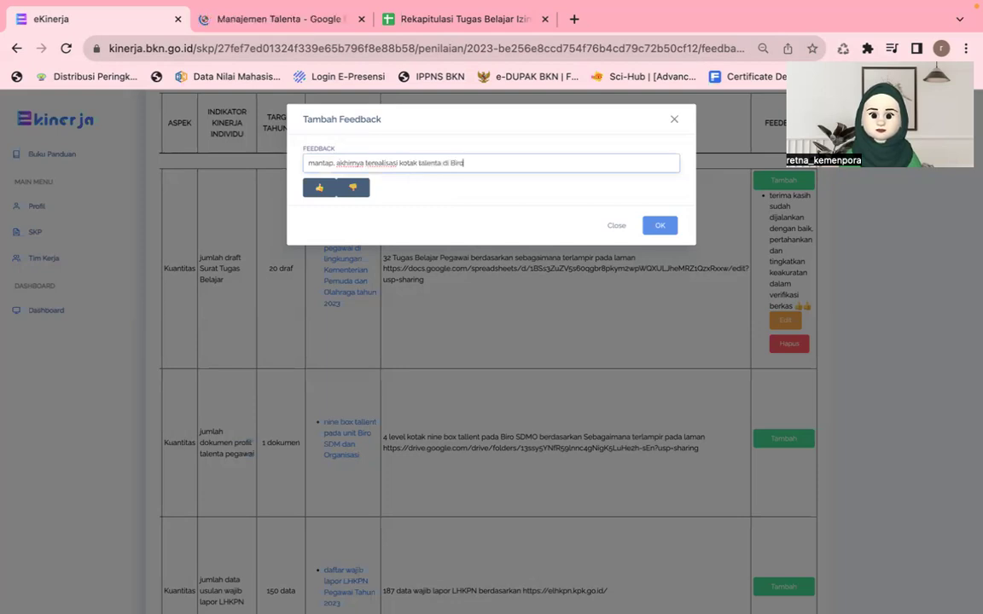
pyautogui.write(' SDM. ter')
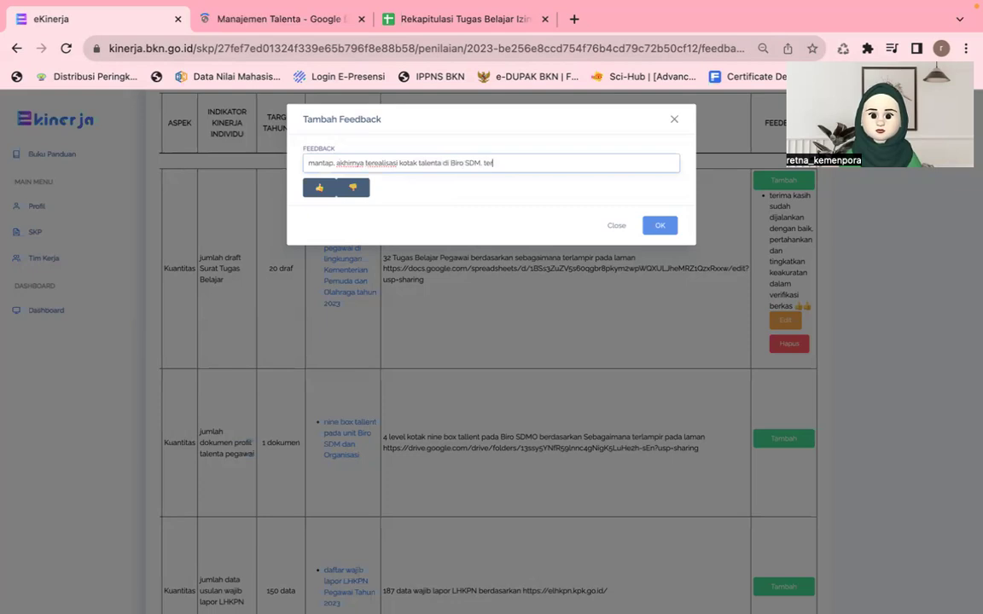
pyautogui.press('BackSpace')
pyautogui.press('BackSpace')
pyautogui.press('BackSpace')
pyautogui.write('lanju')
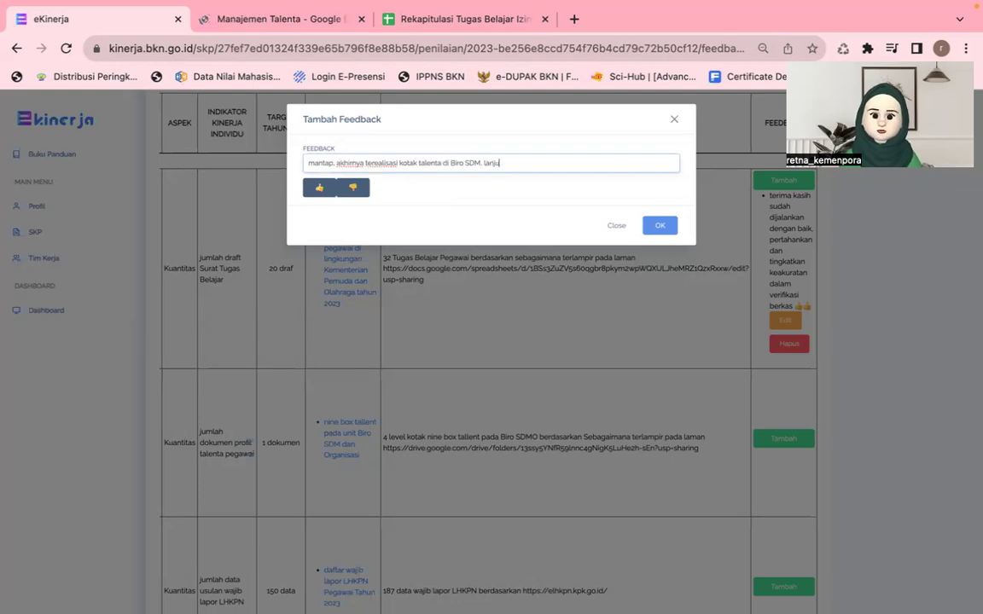
pyautogui.write('tkan ke ')
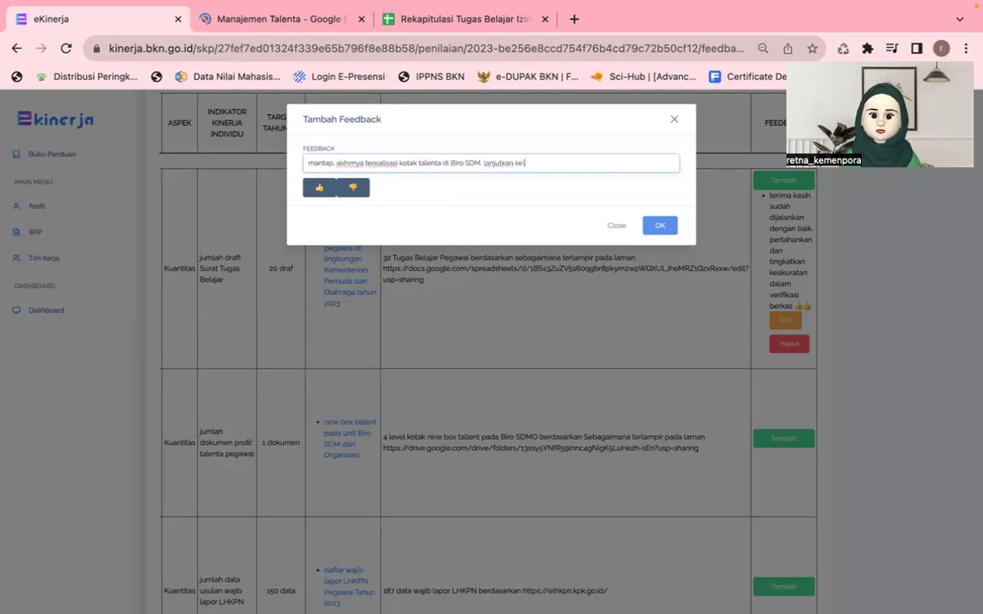
pyautogui.write('unit berikut')
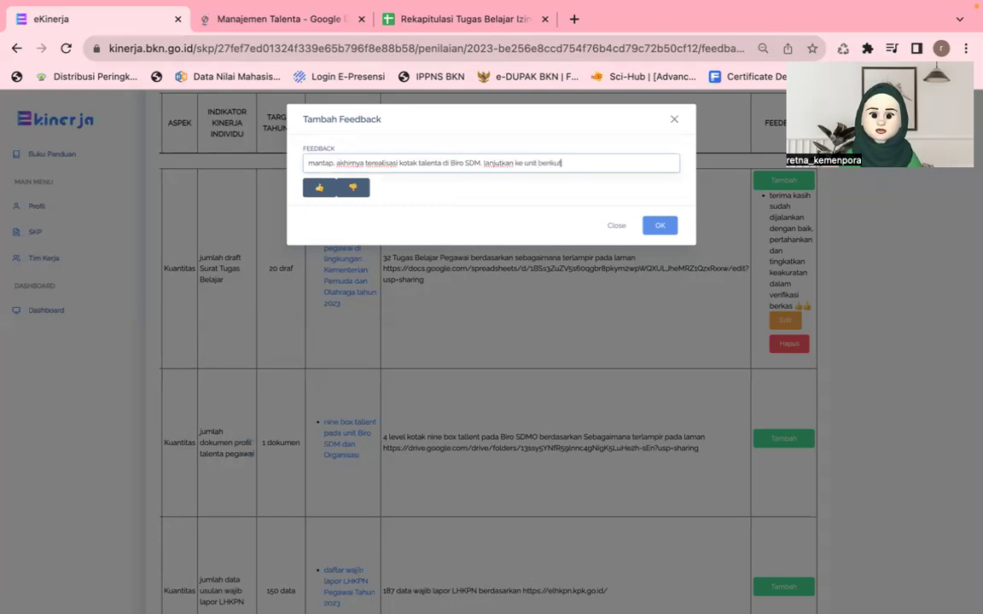
pyautogui.write('nya di la')
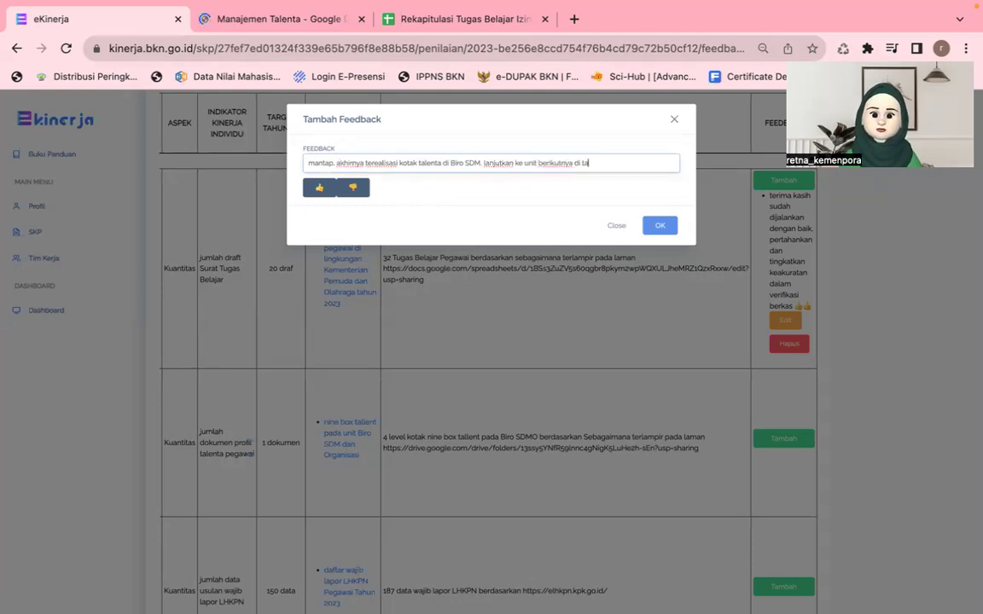
pyautogui.write('hun depan')
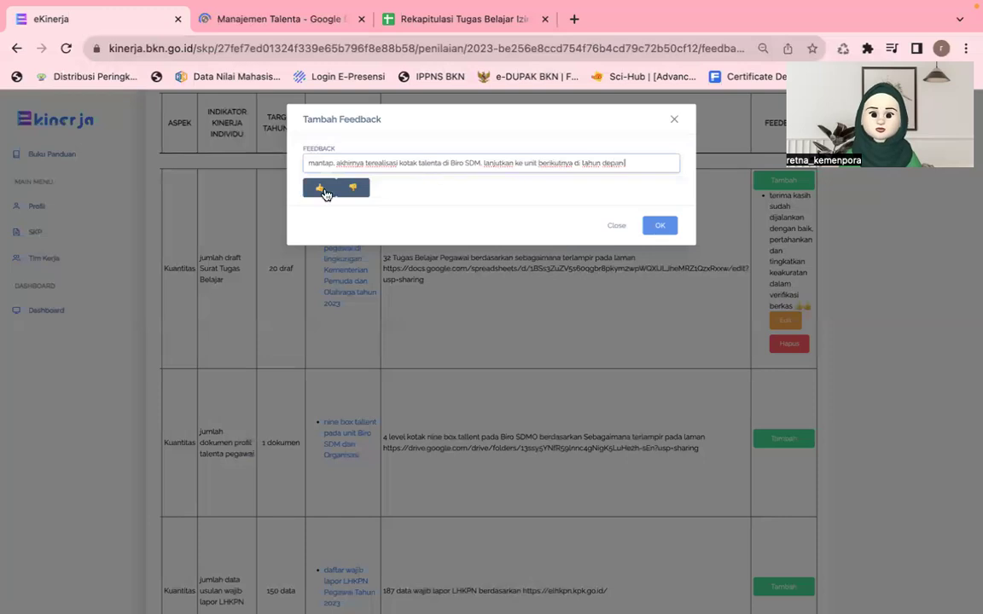
pyautogui.tripleClick(324, 194)
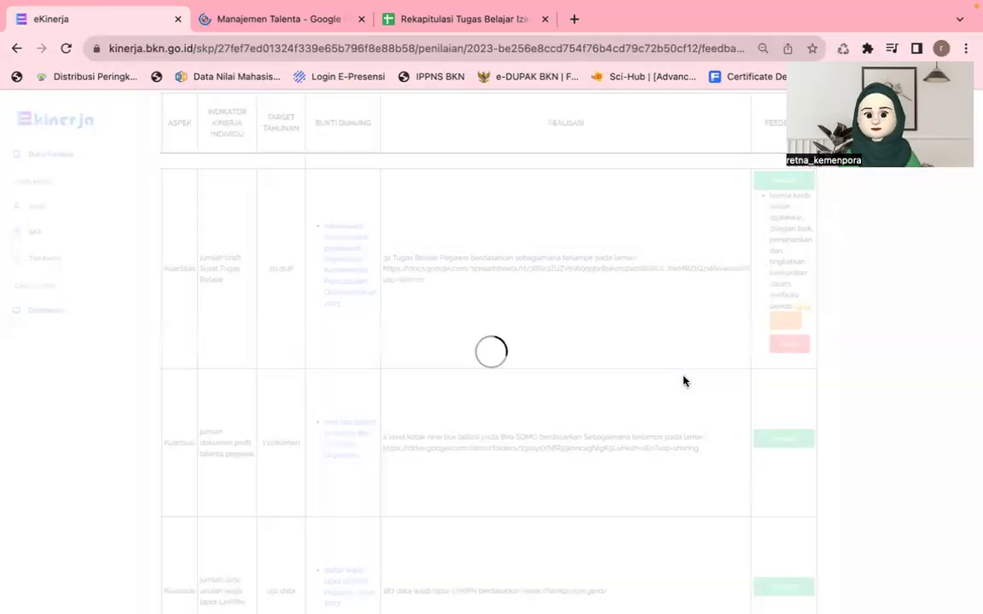
# Step: Add and submit two-thumbs-up feedback on the LHKPN reporting data row
pyautogui.scroll(-2, 683, 381)
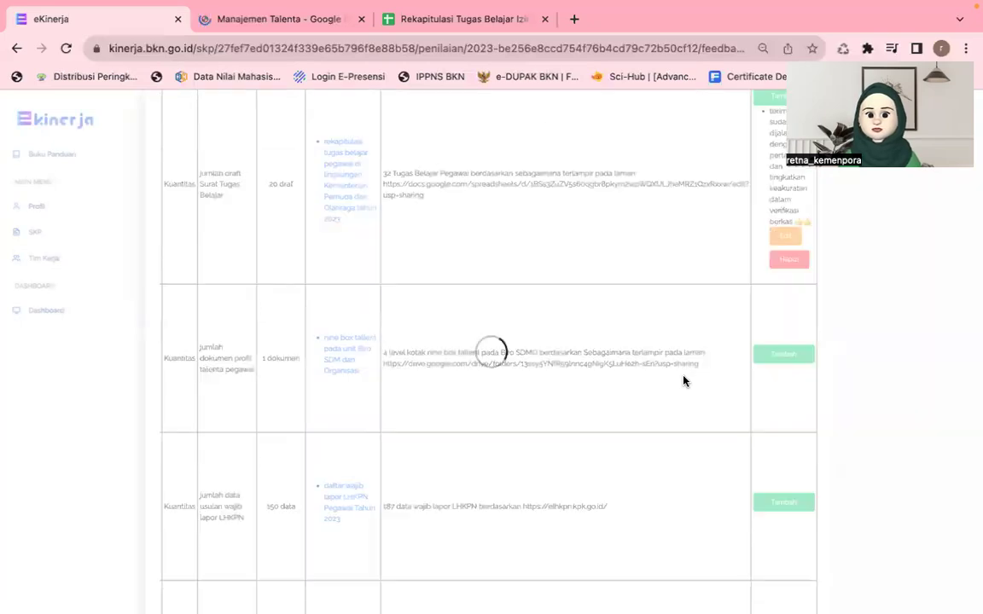
pyautogui.scroll(-1, 502, 136)
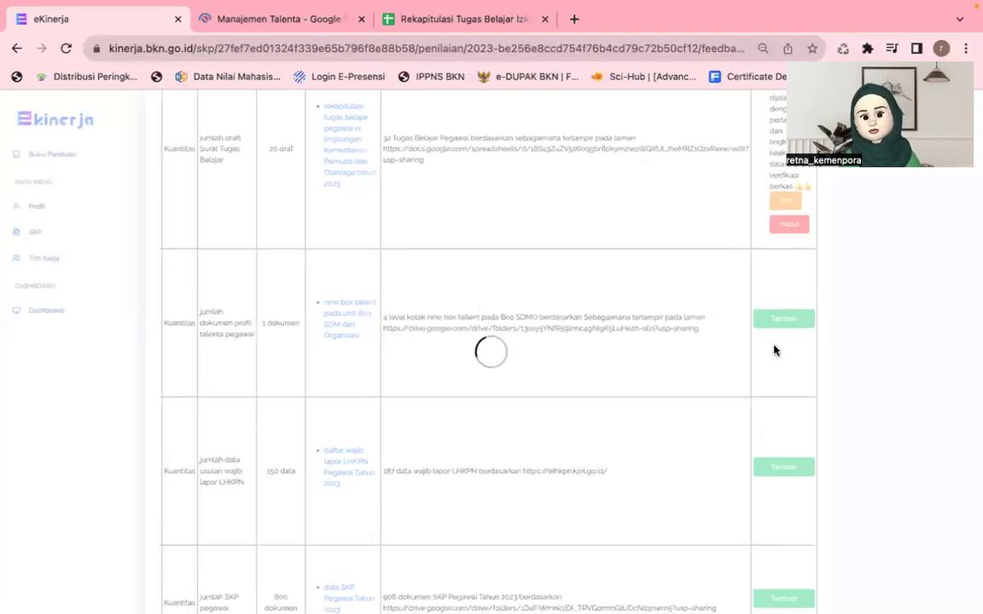
pyautogui.click(778, 507)
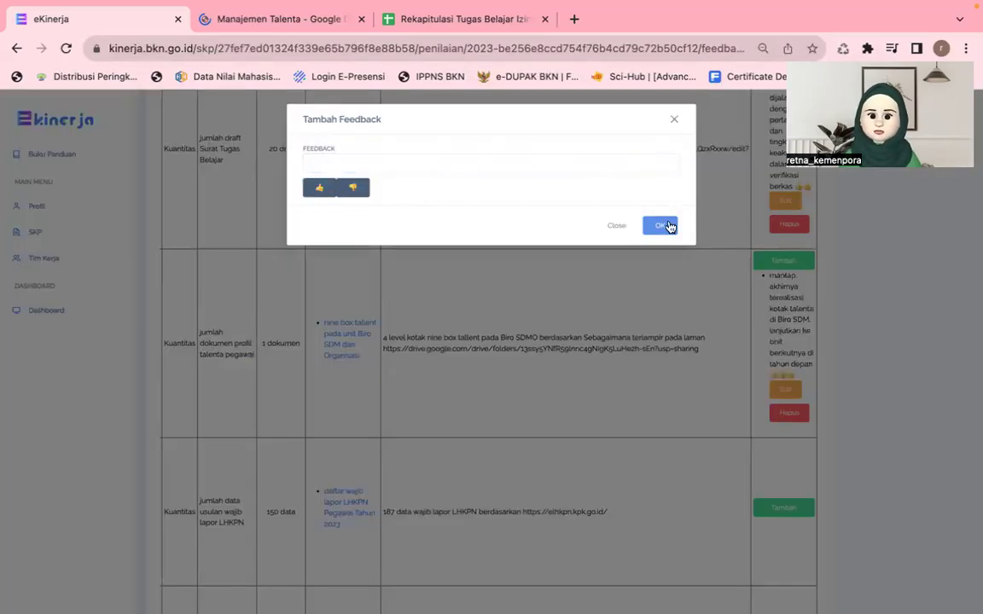
pyautogui.click(666, 225)
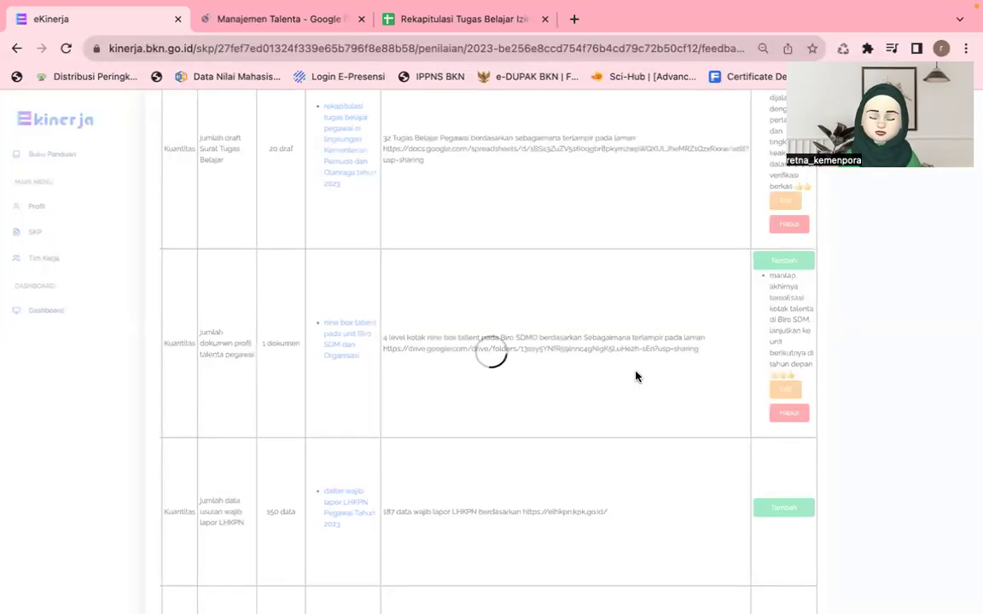
pyautogui.moveTo(311, 43)
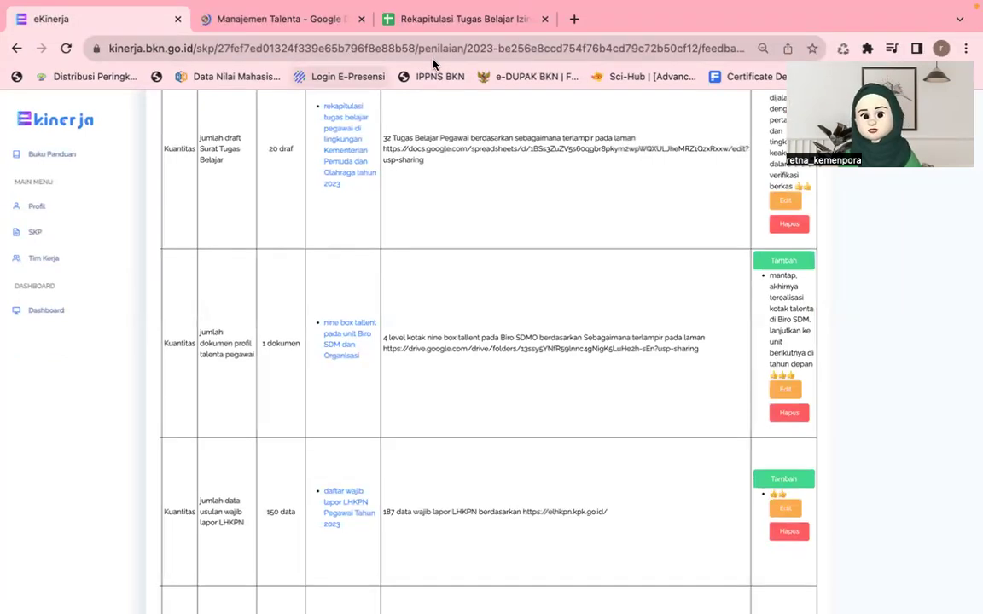
pyautogui.scroll(-3, 604, 345)
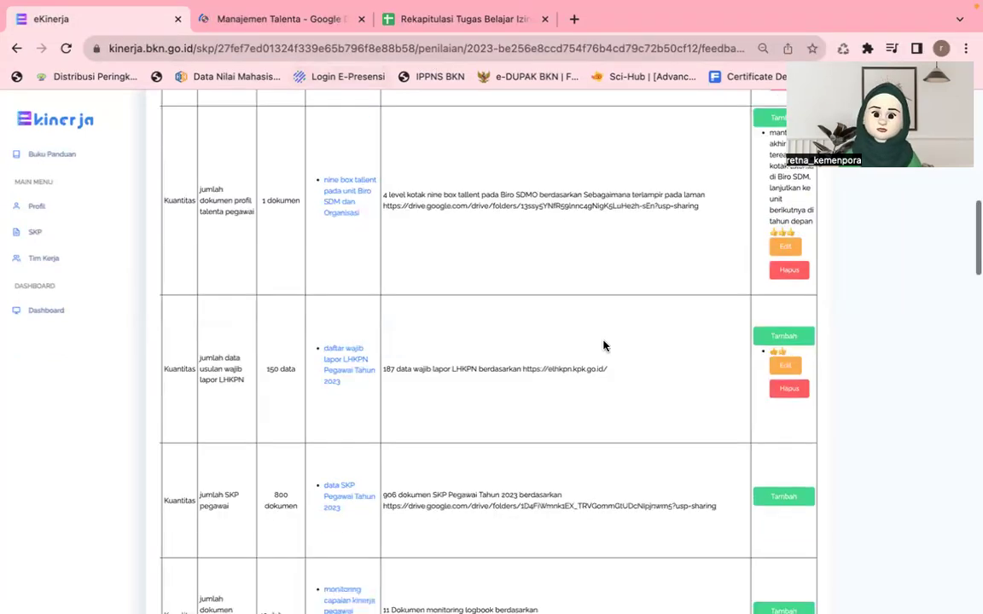
# Step: Submit thumbs-up feedback on the SKP count, logbook monitoring and SKP supporting data rows
pyautogui.scroll(-3, 784, 371)
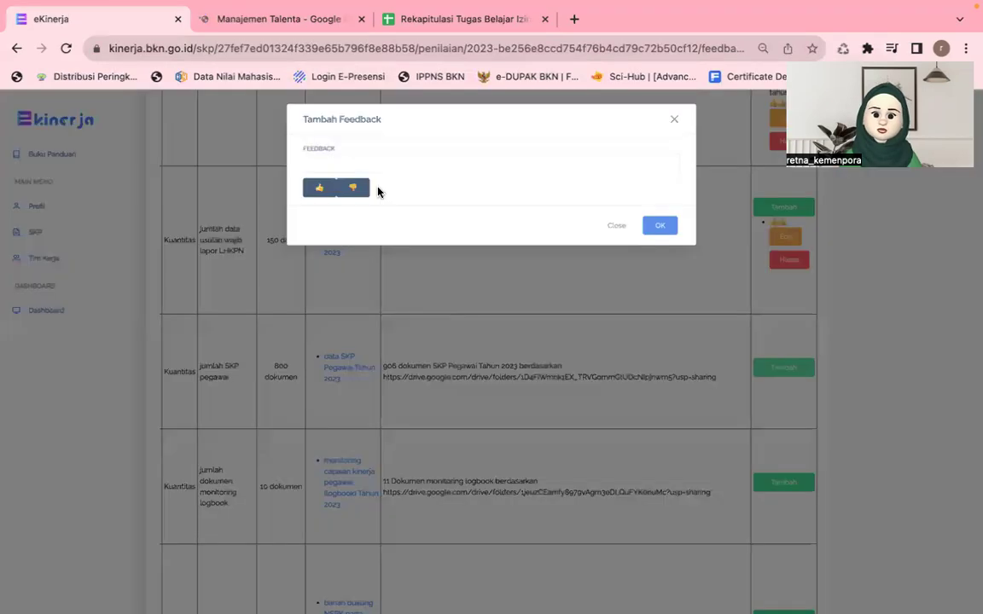
pyautogui.click(657, 226)
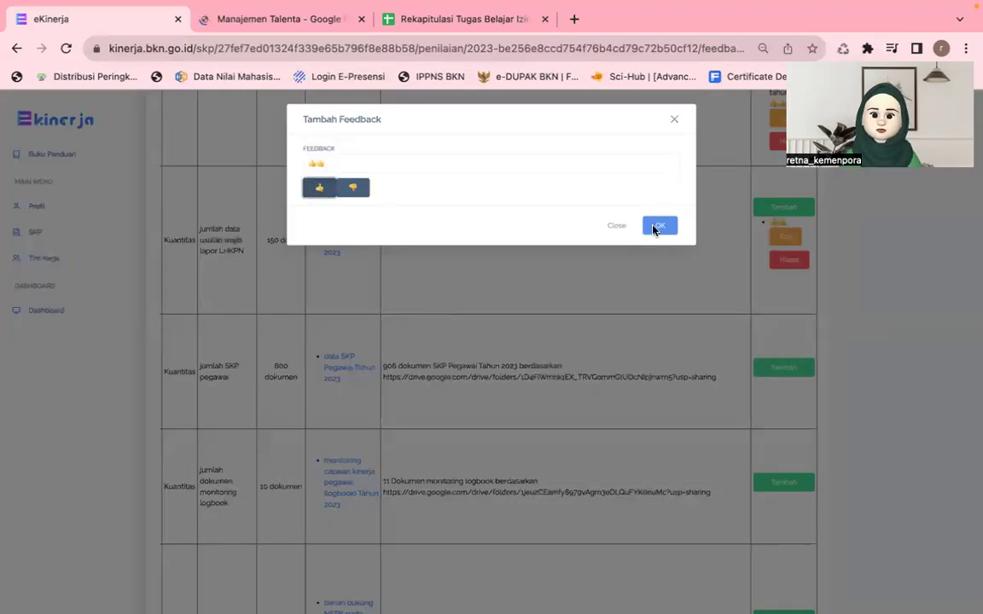
pyautogui.scroll(-3, 654, 370)
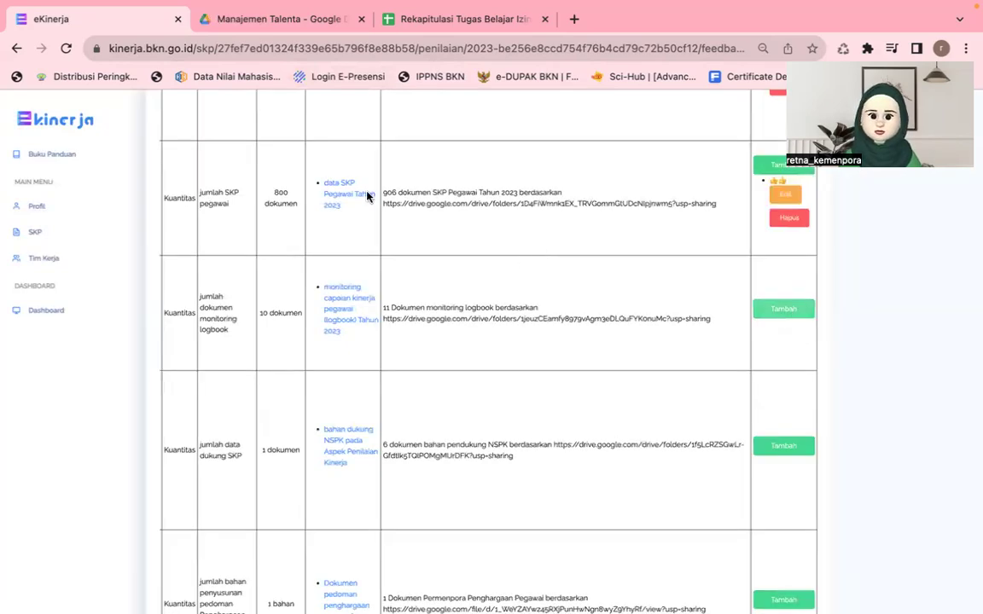
pyautogui.click(285, 176)
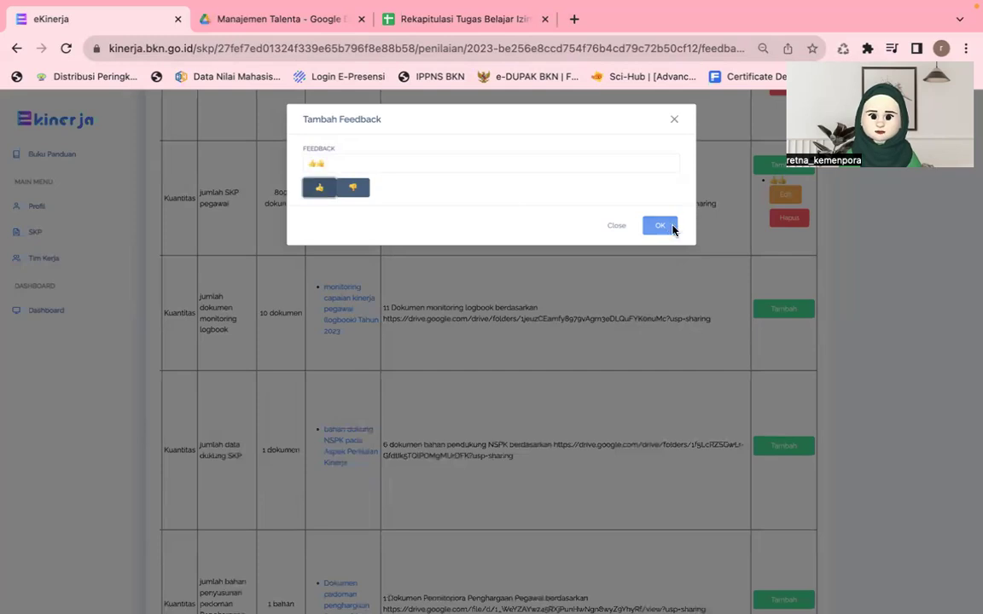
pyautogui.click(660, 226)
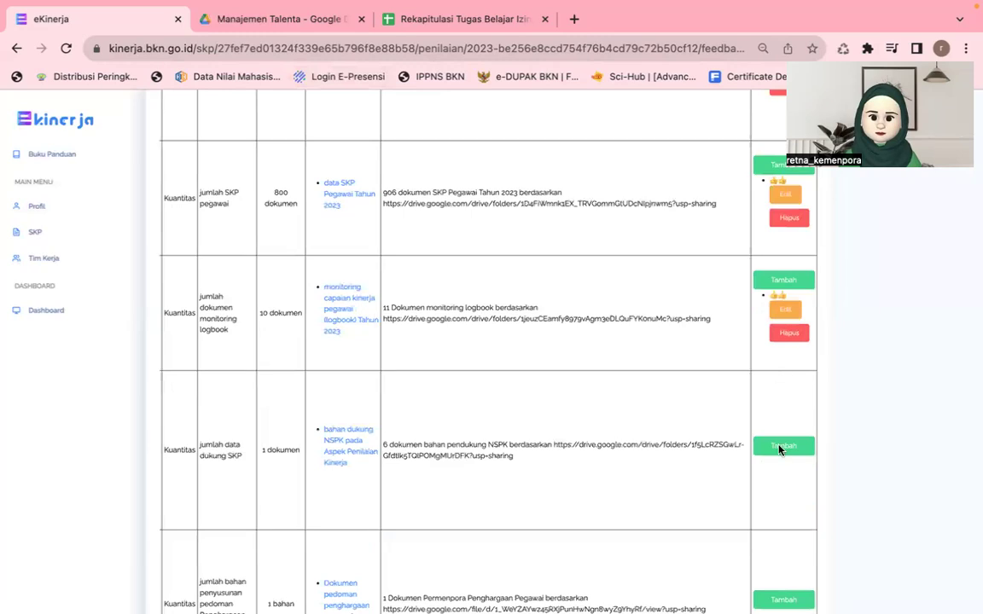
pyautogui.click(784, 280)
pyautogui.click(319, 187)
pyautogui.click(664, 226)
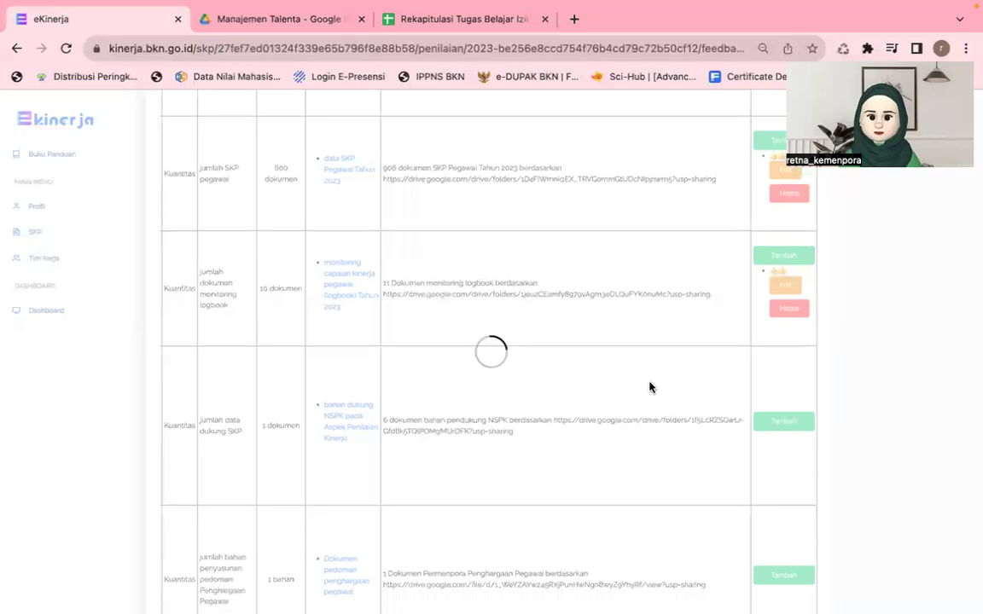
# Step: Give thumbs-up feedback to the awards guideline and performance allowance guideline rows
pyautogui.scroll(-3, 648, 387)
pyautogui.scroll(-1, 649, 387)
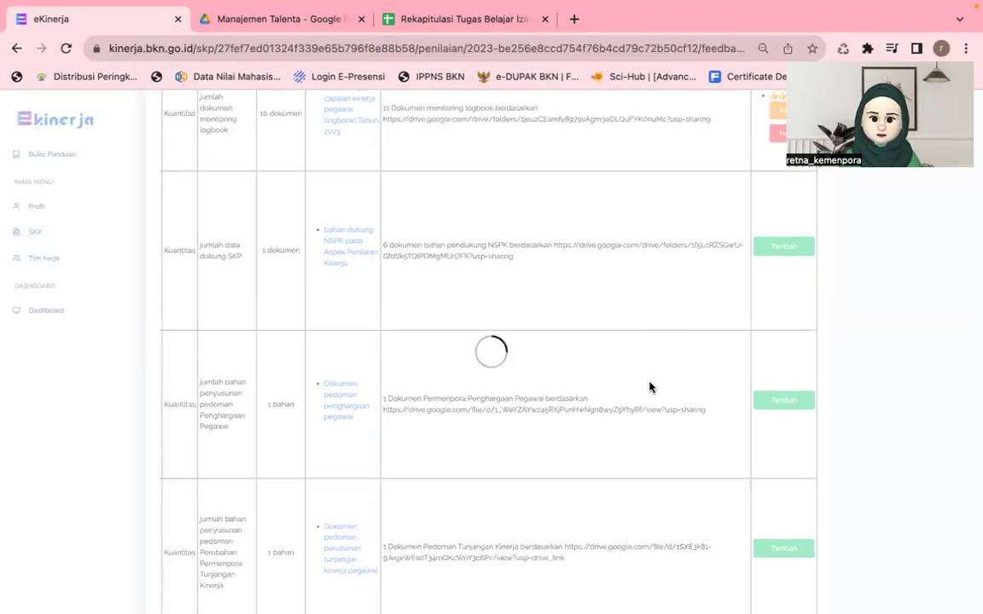
pyautogui.click(776, 401)
pyautogui.click(319, 188)
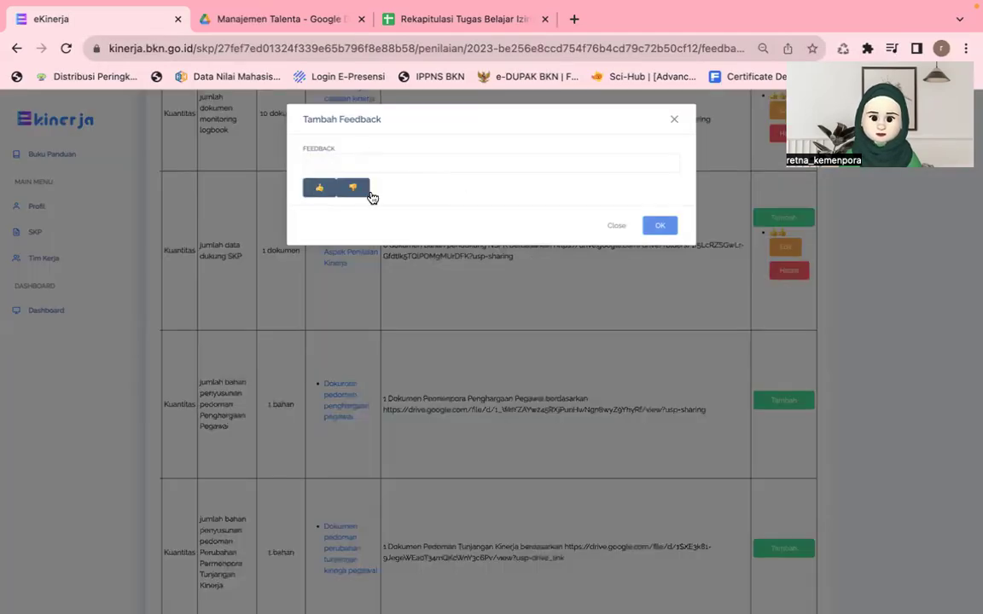
pyautogui.click(659, 226)
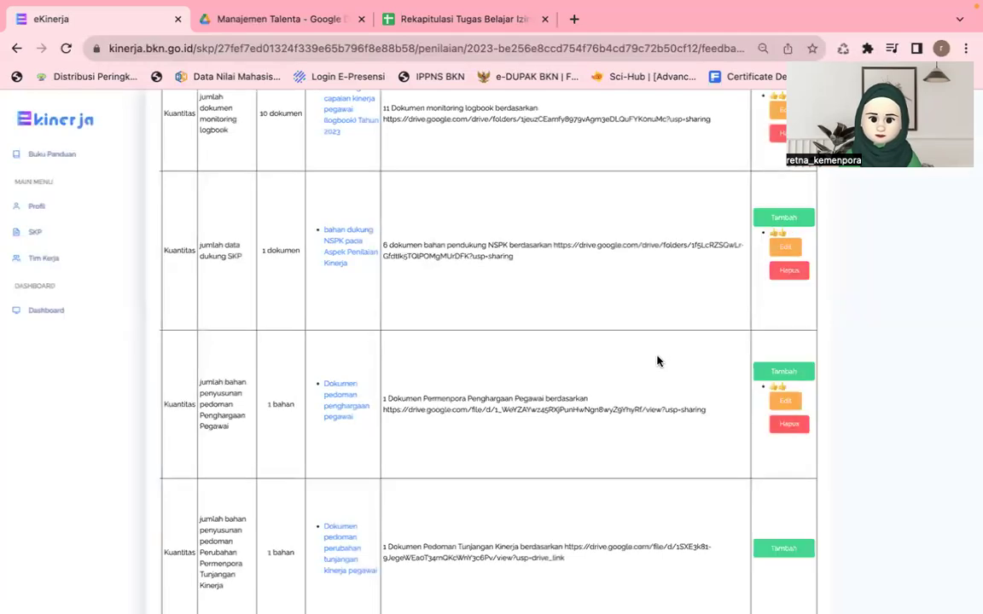
pyautogui.scroll(-2, 753, 423)
pyautogui.click(759, 424)
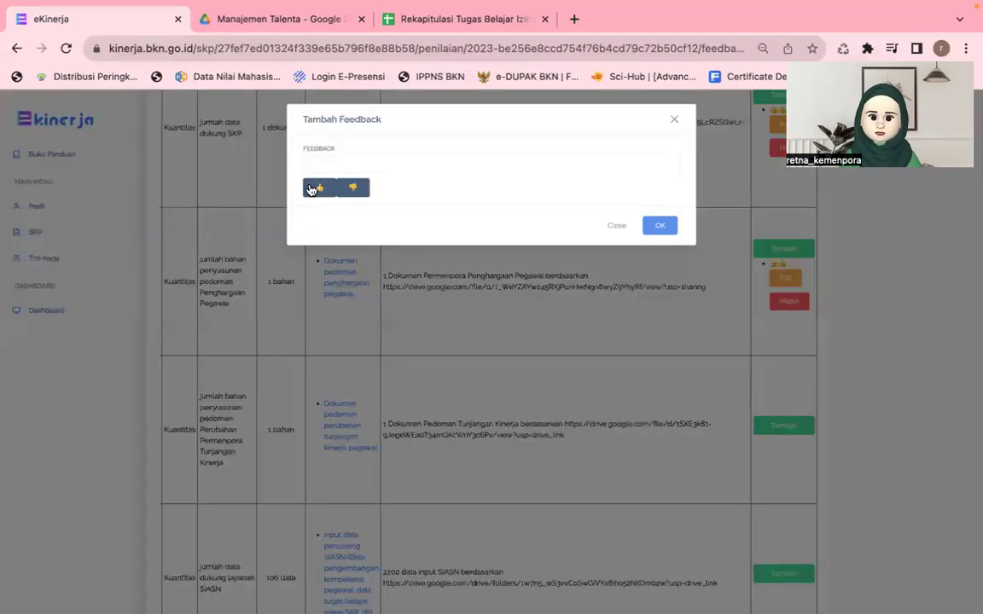
pyautogui.doubleClick(312, 190)
pyautogui.click(658, 224)
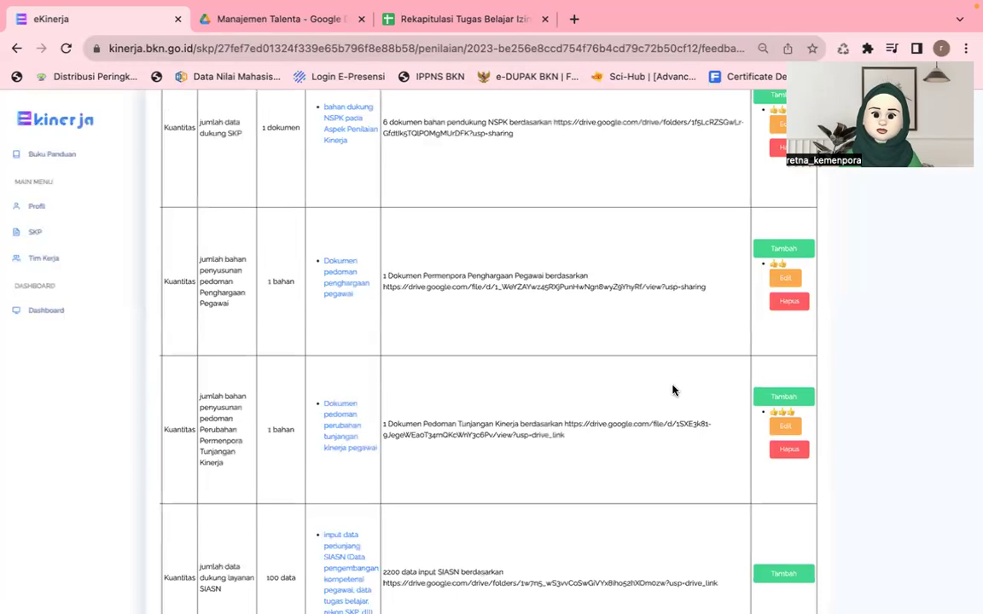
# Step: Give thumbs-up feedback to the SIASN data, satyalancana support and assessment card rows
pyautogui.scroll(-2, 779, 375)
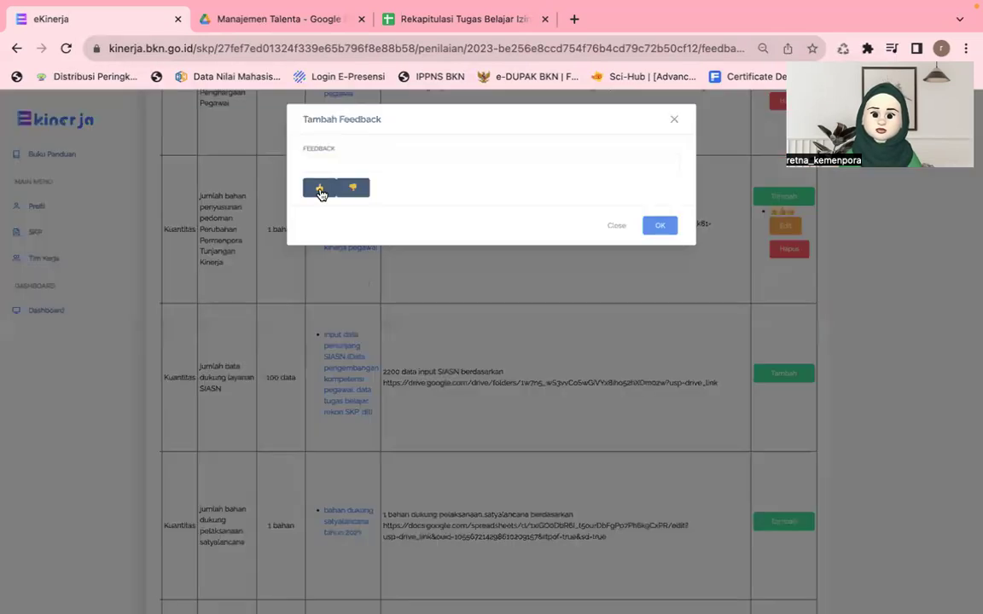
pyautogui.doubleClick(321, 190)
pyautogui.click(657, 225)
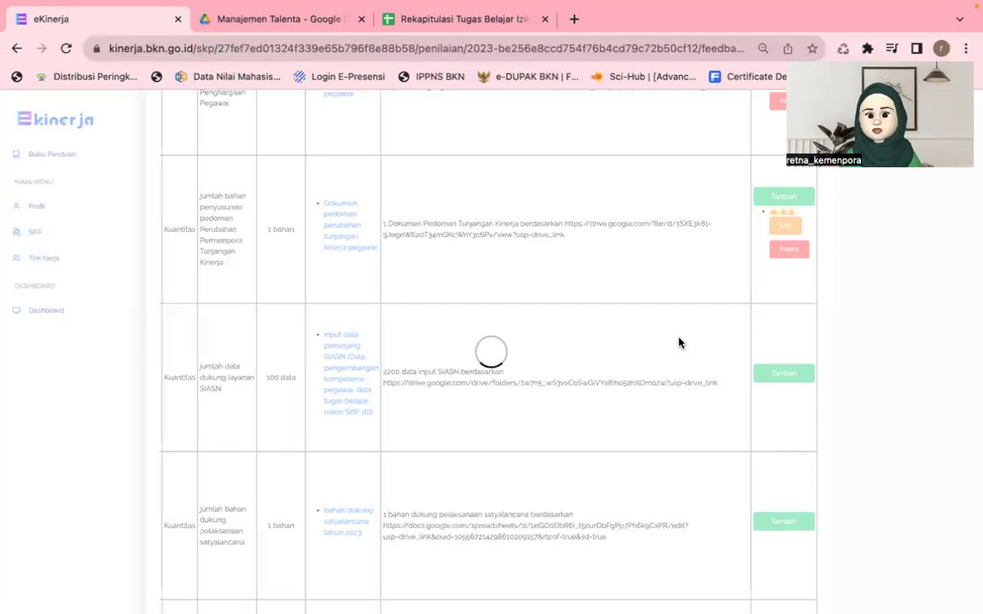
pyautogui.scroll(-2, 726, 479)
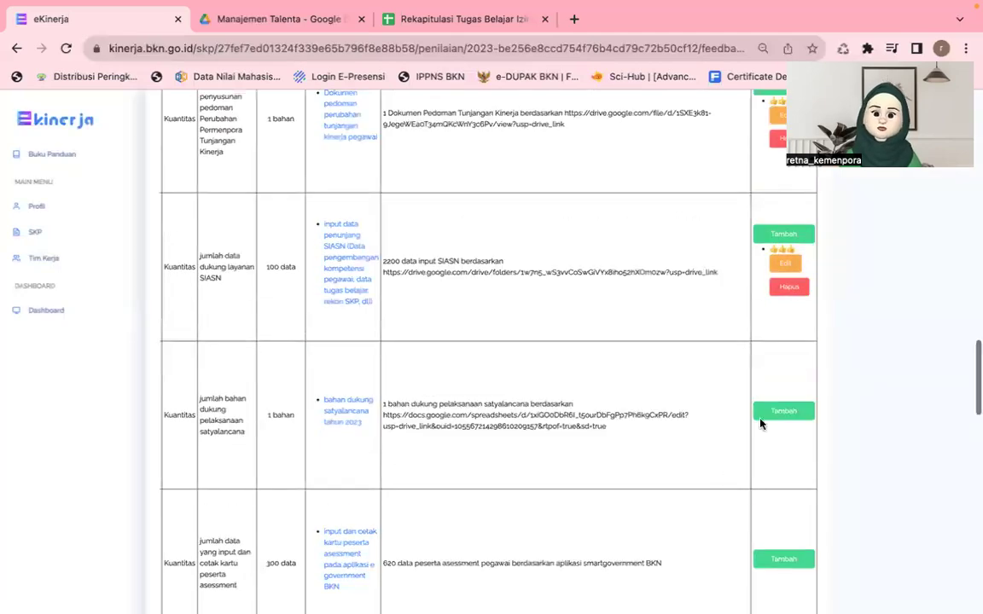
pyautogui.click(773, 412)
pyautogui.tripleClick(318, 194)
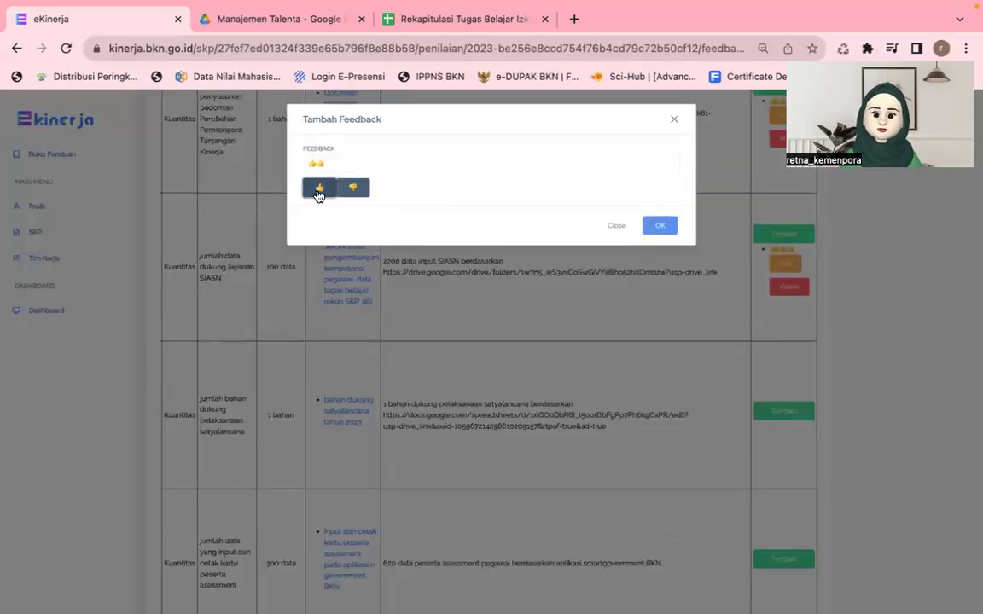
pyautogui.click(661, 232)
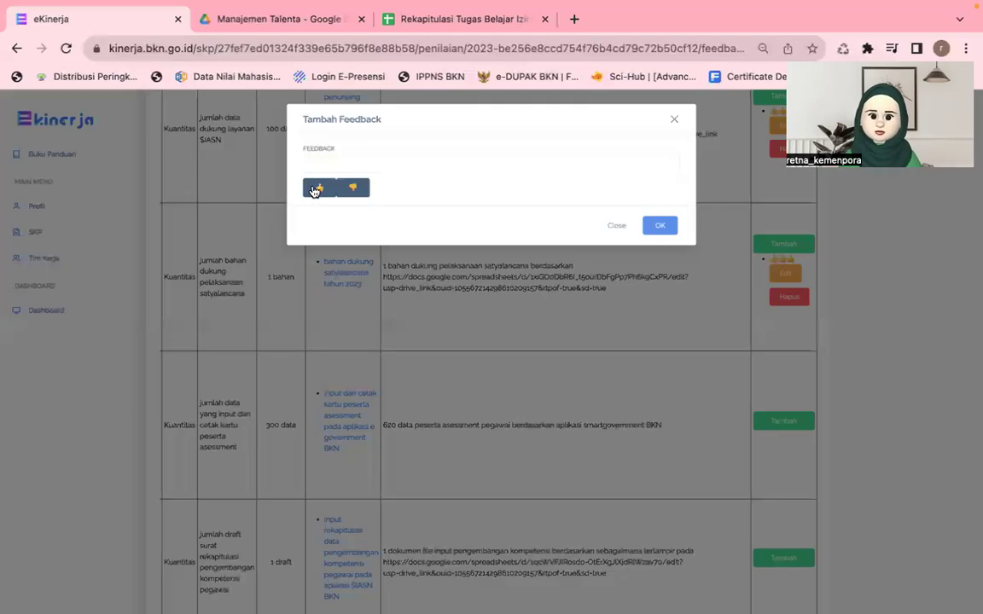
pyautogui.click(314, 191)
pyautogui.click(659, 228)
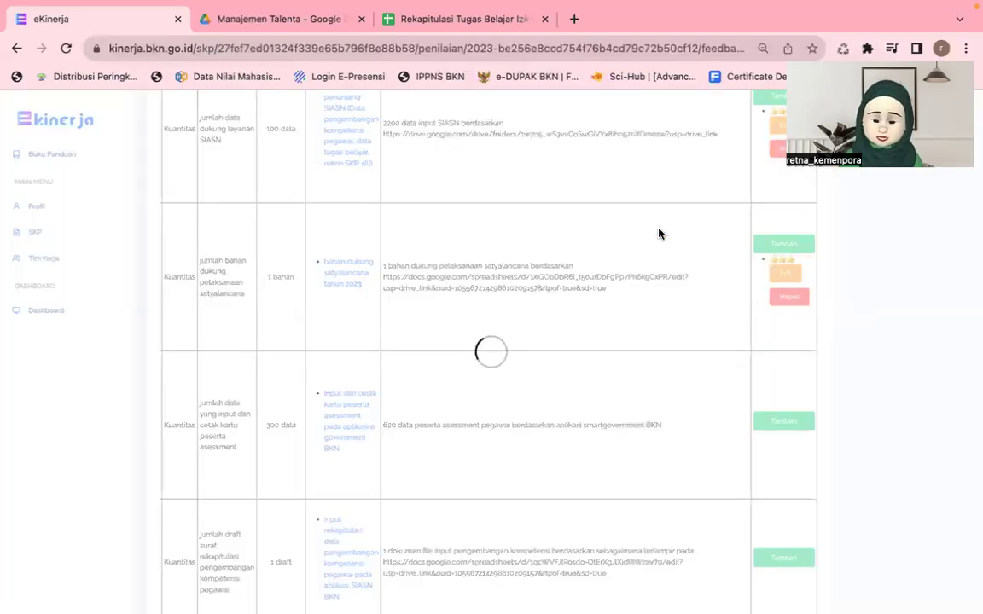
# Step: Give thumbs-up feedback to the competency recap draft, coordination documentation and attendance data rows
pyautogui.click(783, 560)
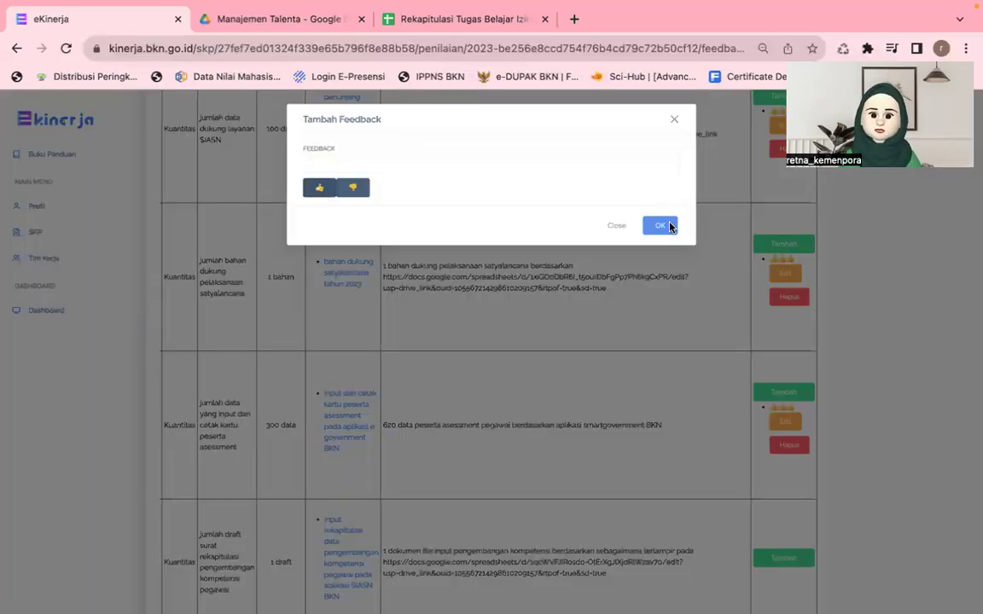
pyautogui.click(660, 226)
pyautogui.scroll(-3, 664, 400)
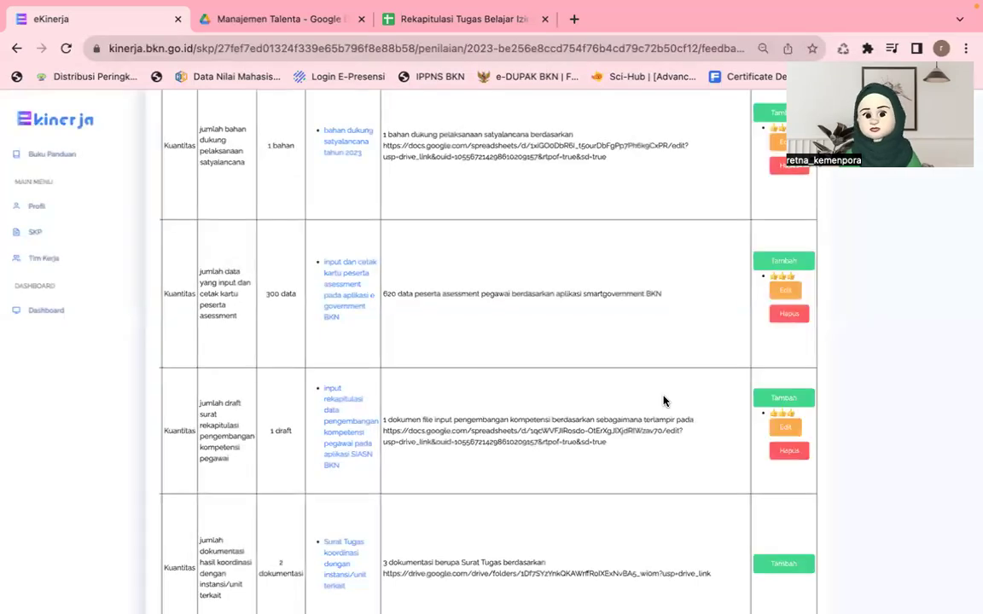
pyautogui.scroll(-3, 664, 401)
pyautogui.click(772, 365)
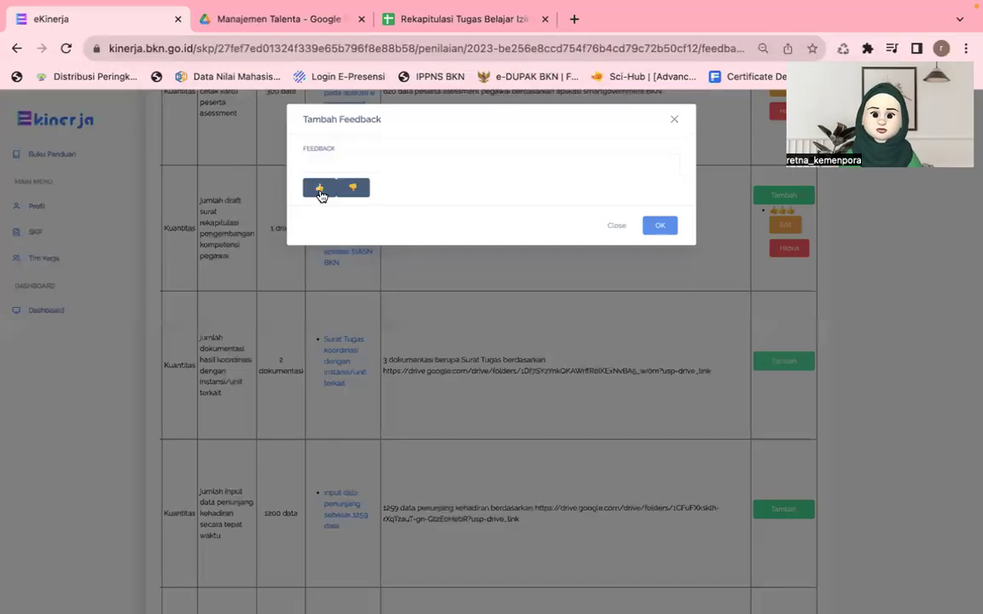
pyautogui.click(320, 189)
pyautogui.click(659, 226)
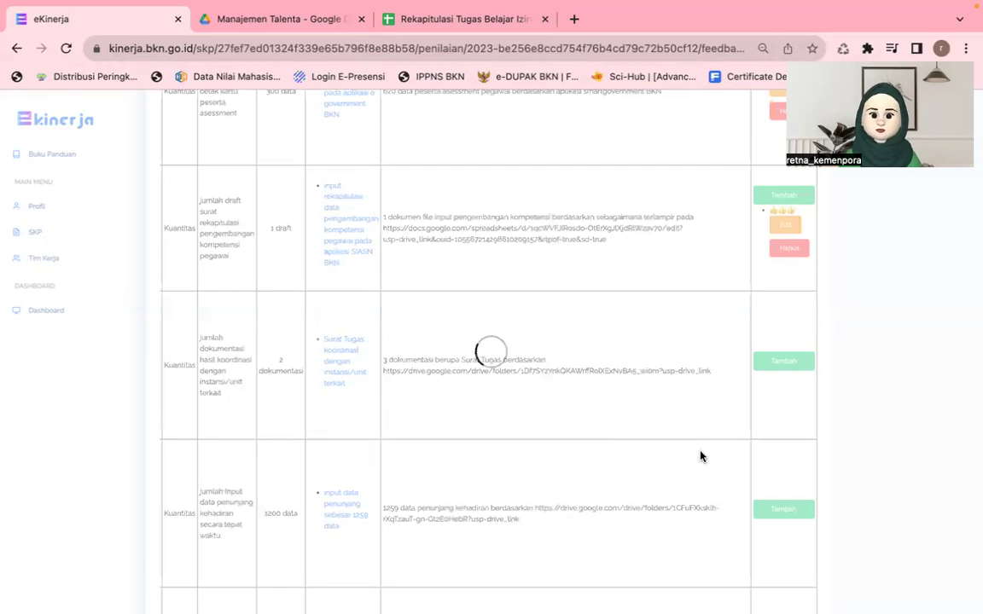
pyautogui.scroll(-1, 700, 456)
pyautogui.click(783, 449)
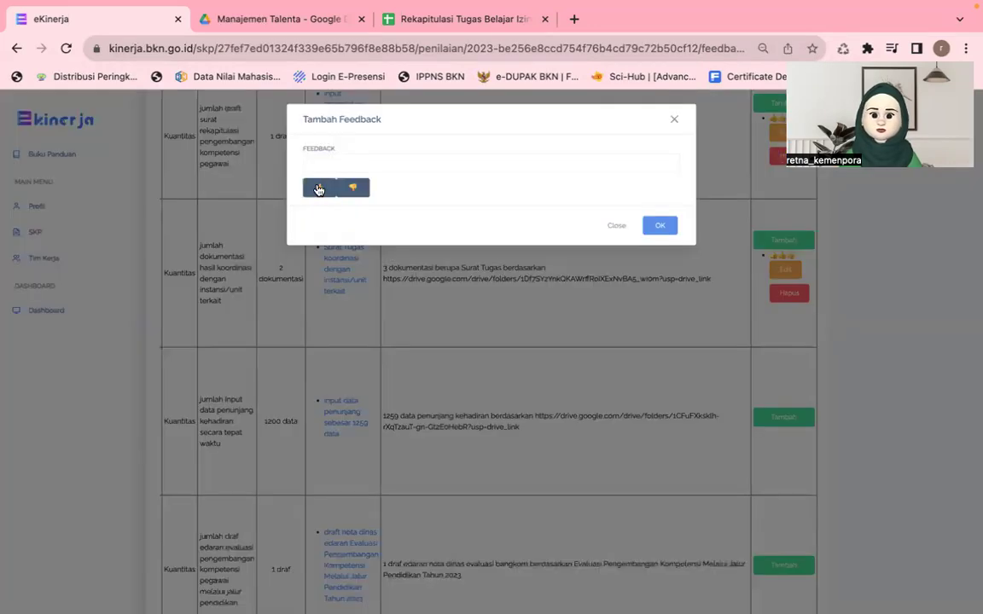
pyautogui.click(318, 190)
pyautogui.click(656, 228)
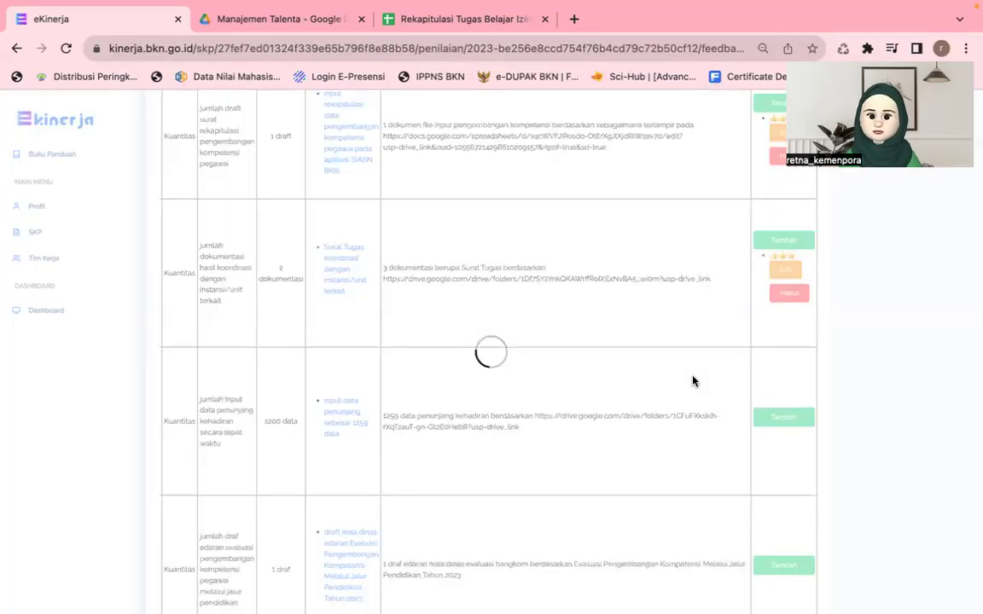
pyautogui.scroll(-2, 751, 407)
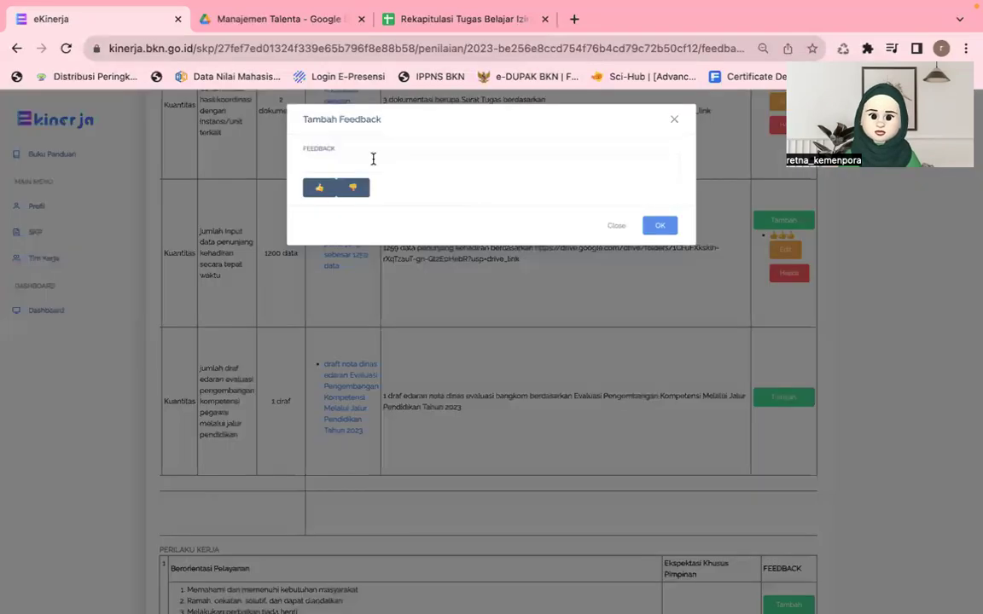
# Step: Save an 'ok sudah sesuai' note asking to monitor, report and advise on evaluation results, plus thumbs-up
pyautogui.click(373, 162)
pyautogui.write('ok suda')
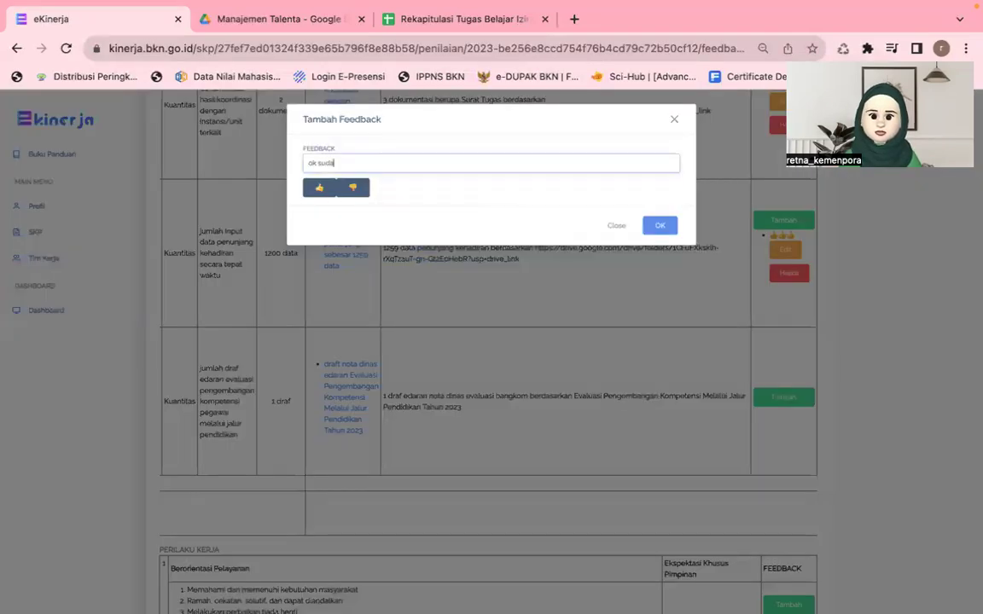
pyautogui.write('h sesuai')
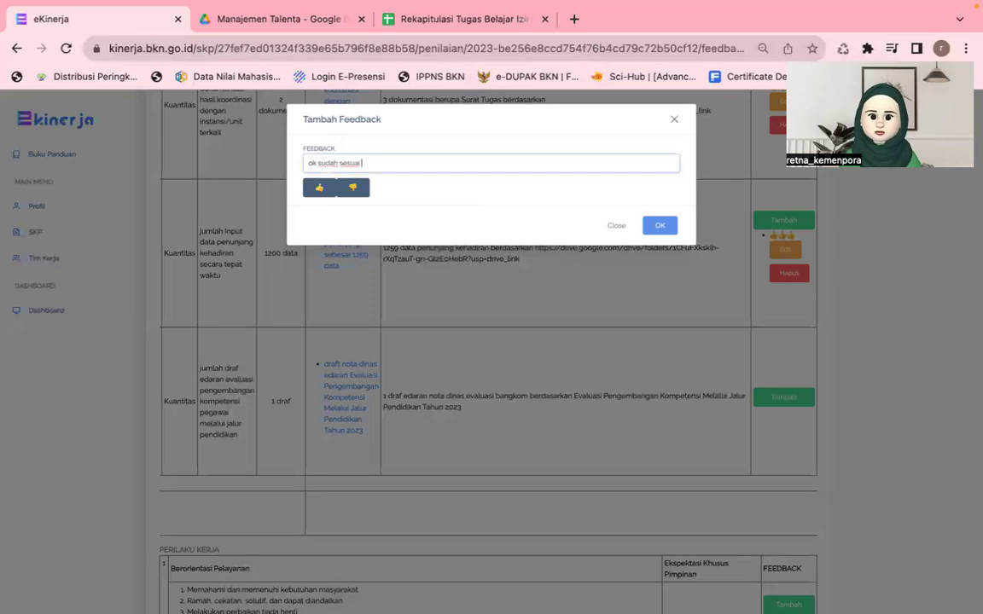
pyautogui.write(' dan e')
pyautogui.press('BackSpace')
pyautogui.press('BackSpace')
pyautogui.press('BackSpace')
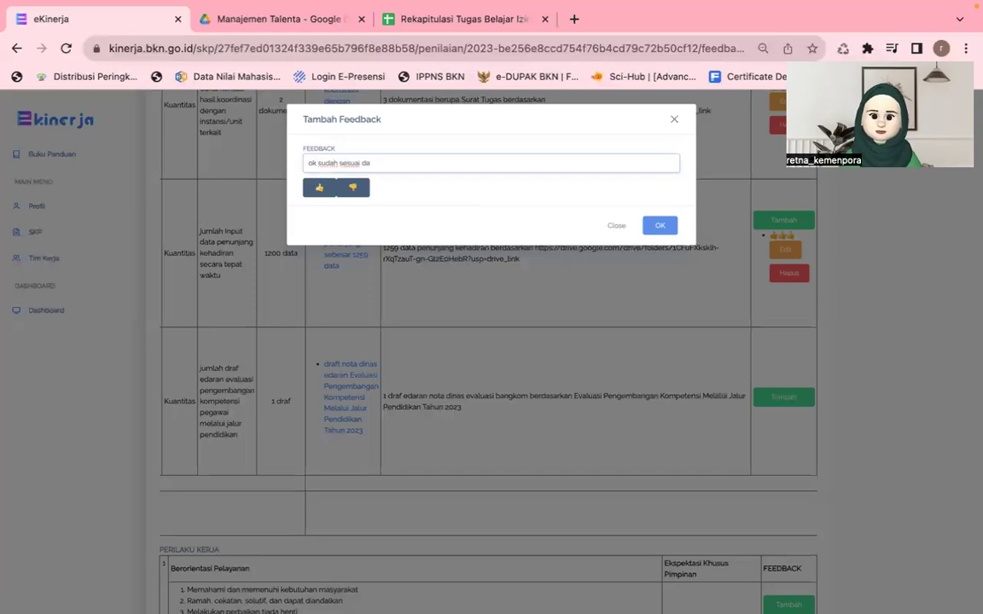
pyautogui.press('BackSpace')
pyautogui.press('BackSpace')
pyautogui.press('BackSpace')
pyautogui.write('. pantau h')
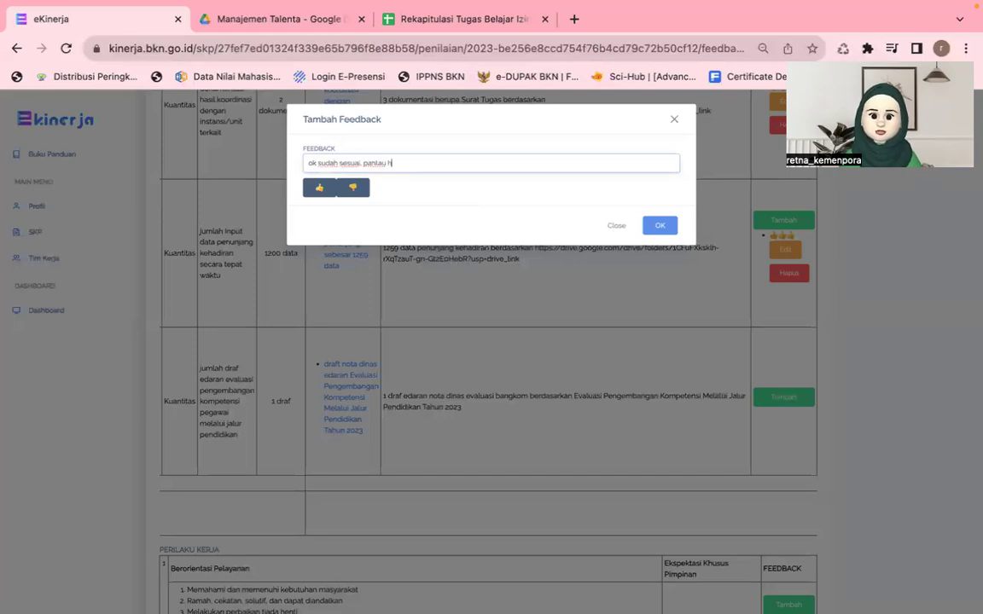
pyautogui.write('asil evaluasi')
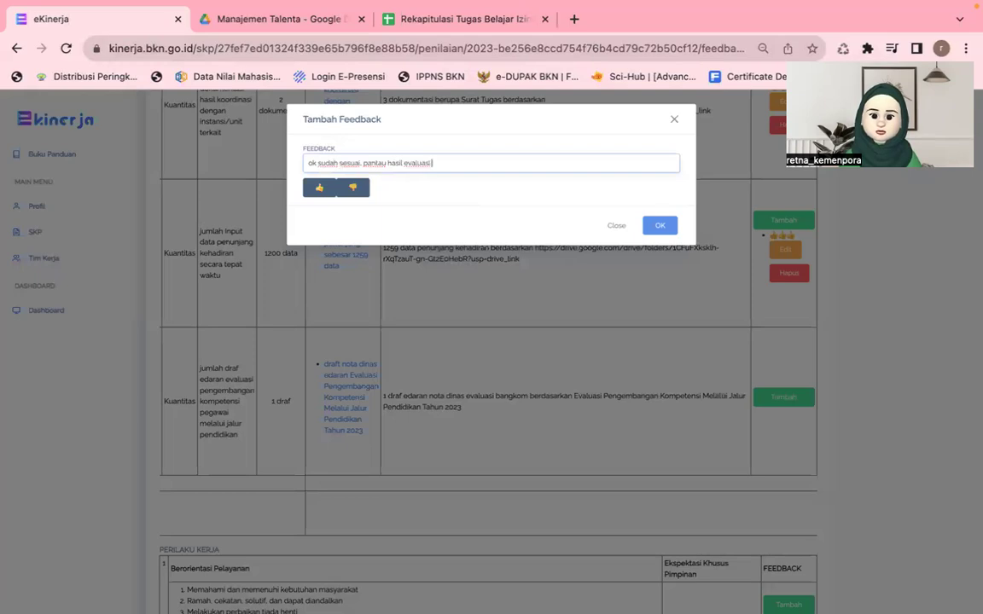
pyautogui.write(' dan laporkan ke')
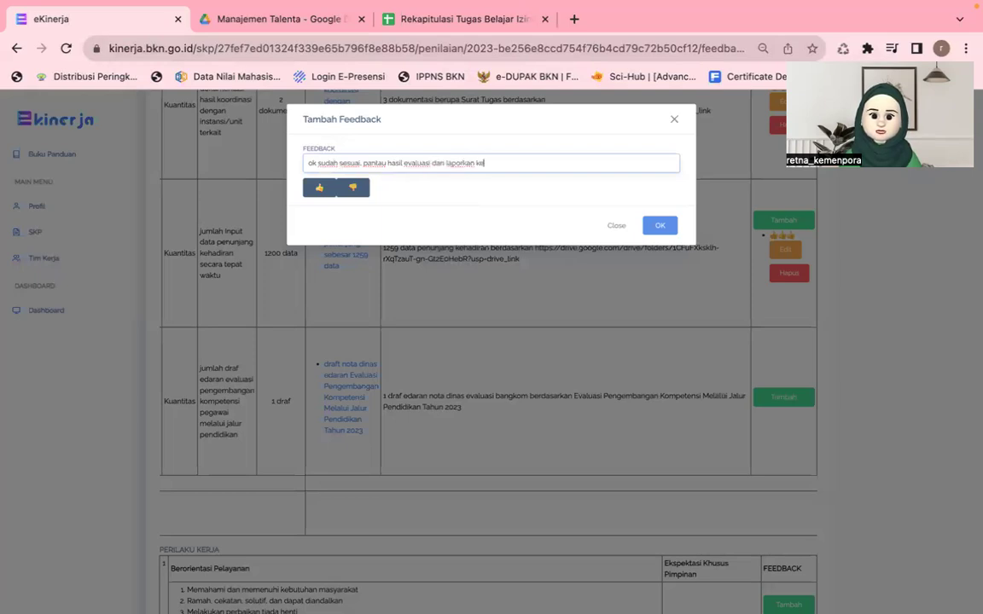
pyautogui.write(' saya hasi')
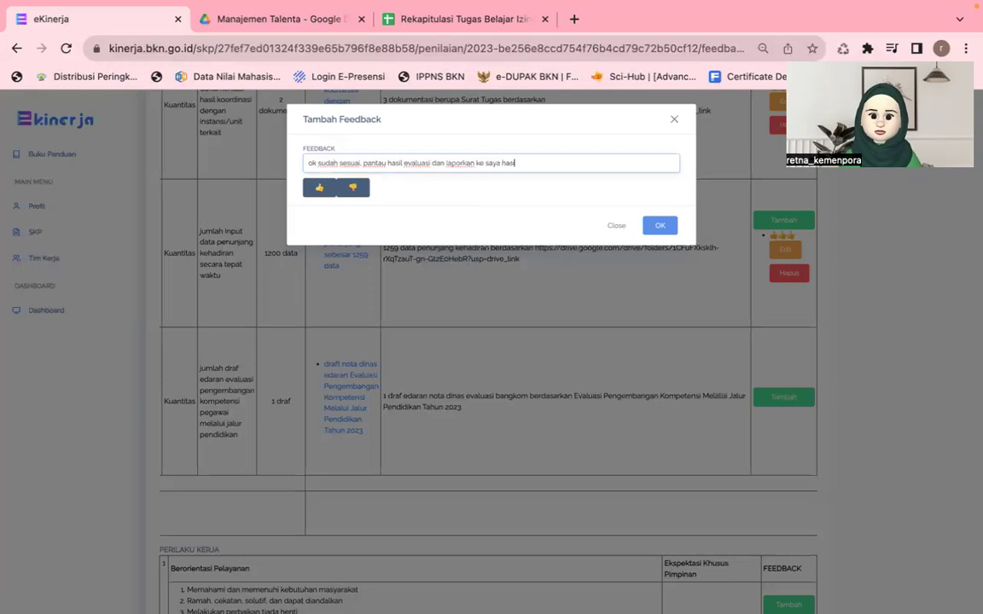
pyautogui.write('l dai ev')
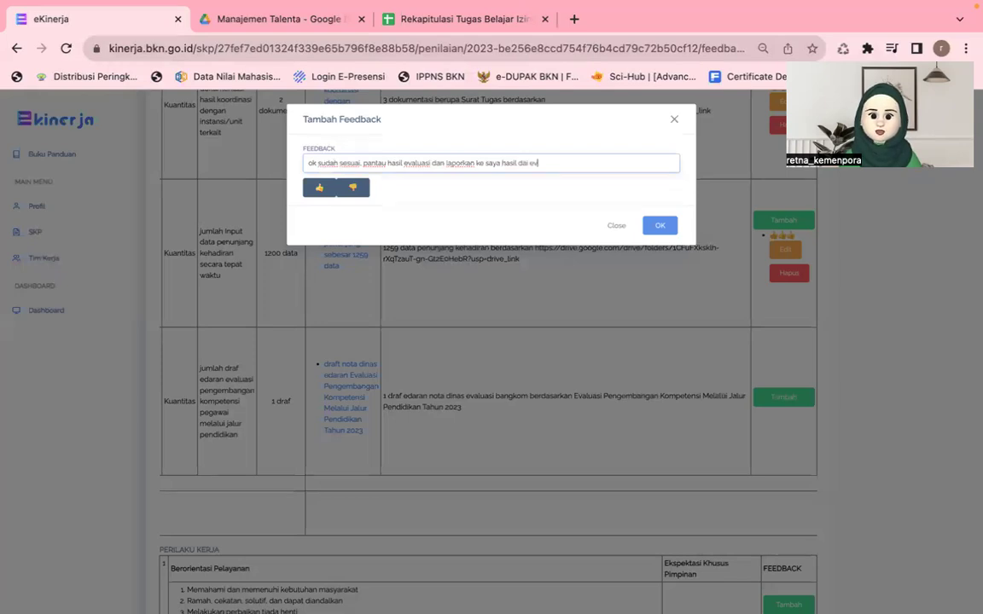
pyautogui.write('aluasi')
pyautogui.write(' tersebut')
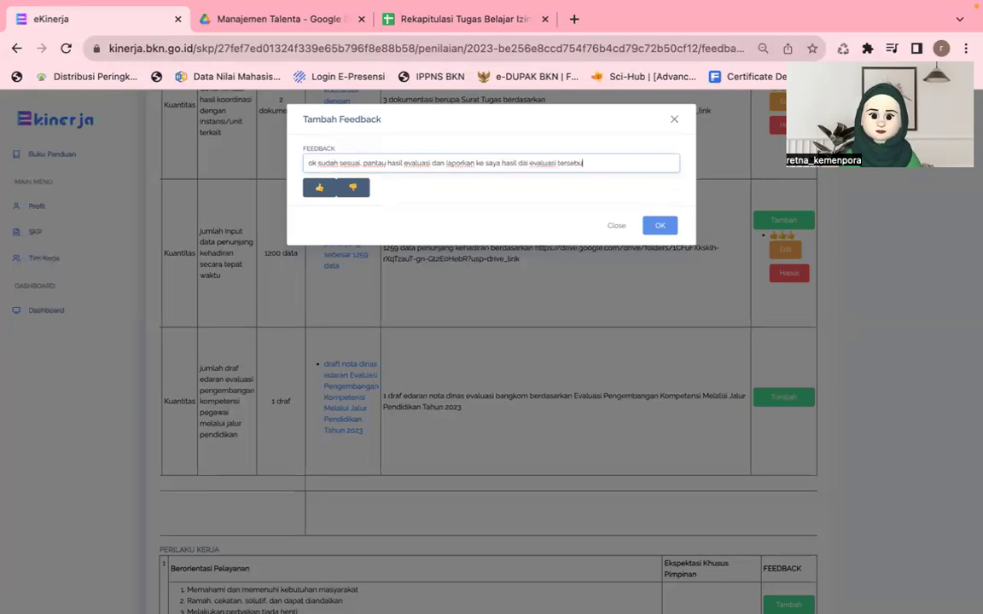
pyautogui.click(475, 162)
pyautogui.write('da')
pyautogui.press('BackSpace')
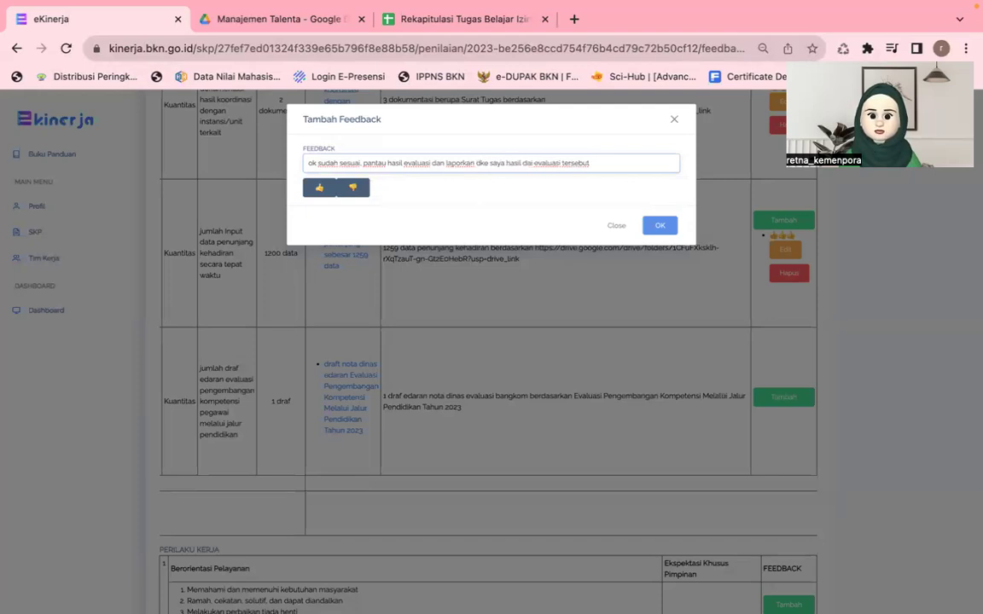
pyautogui.press('BackSpace')
pyautogui.write('serta')
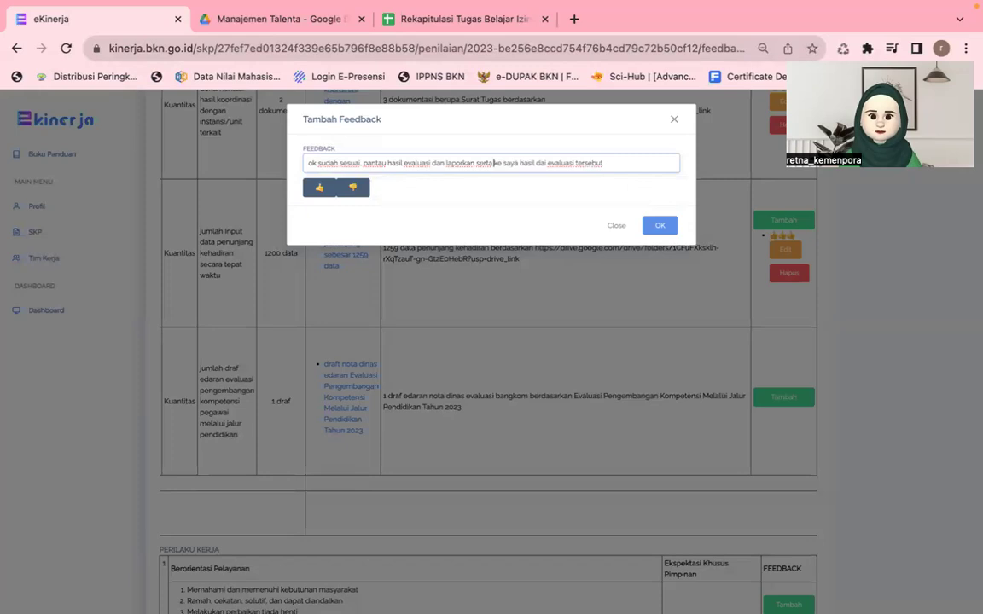
pyautogui.write(' berikan masukan')
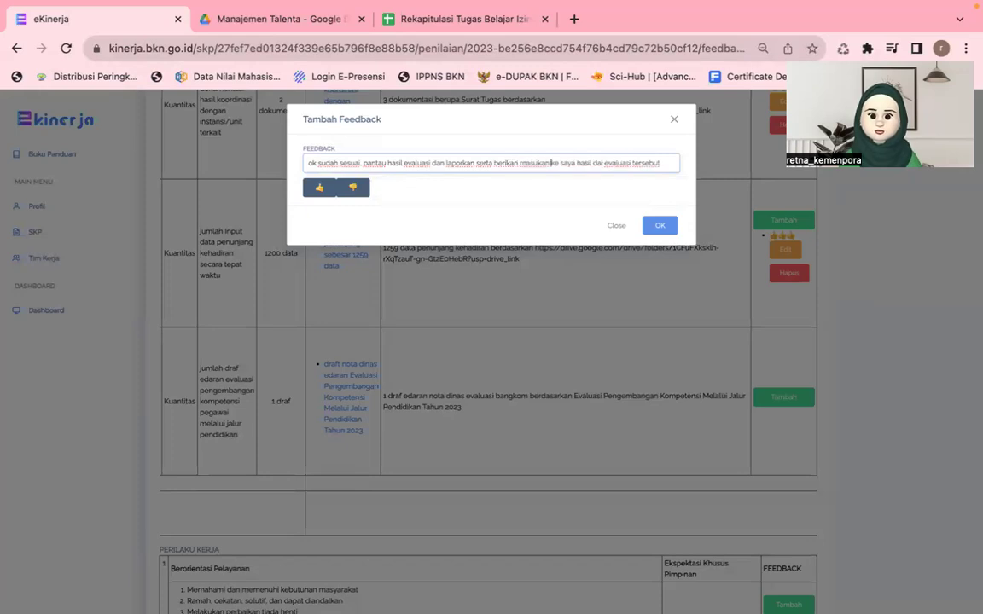
pyautogui.click(318, 190)
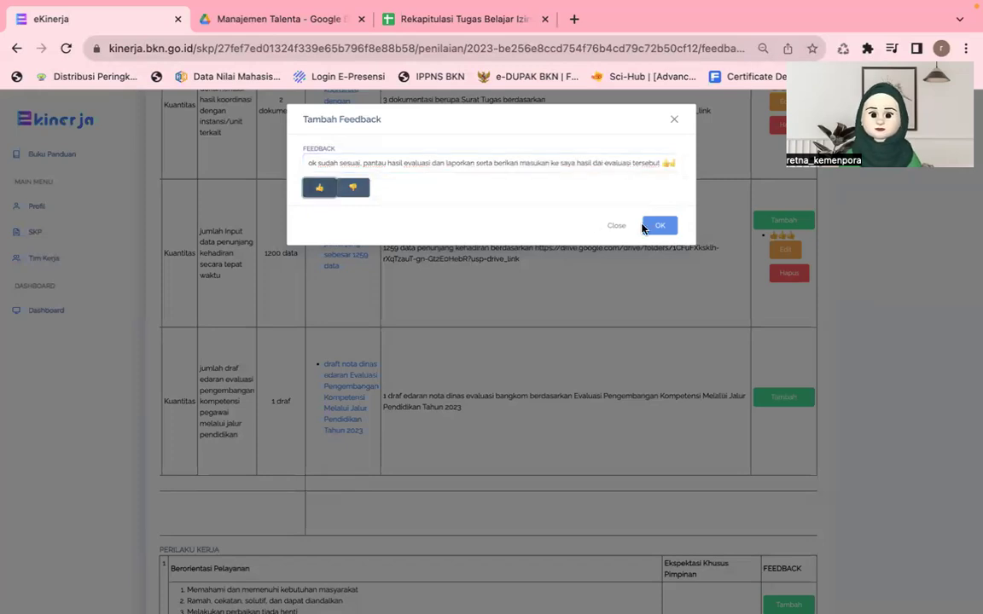
pyautogui.click(657, 226)
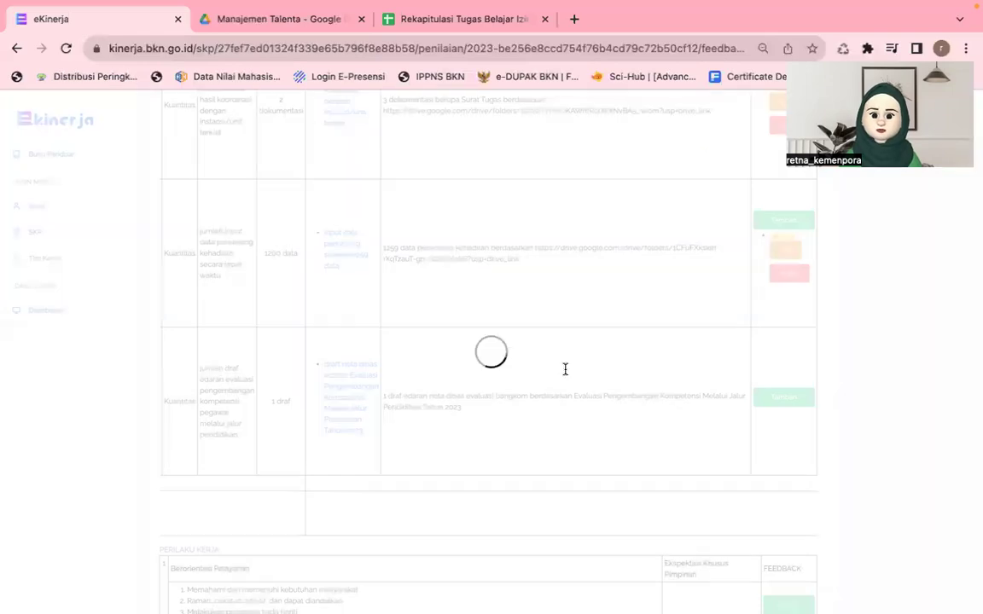
# Step: Scroll the Hasil Kerja table and open the Ubah Hasil dialog for Rating Hasil Kinerja
pyautogui.hscroll(3, 563, 370)
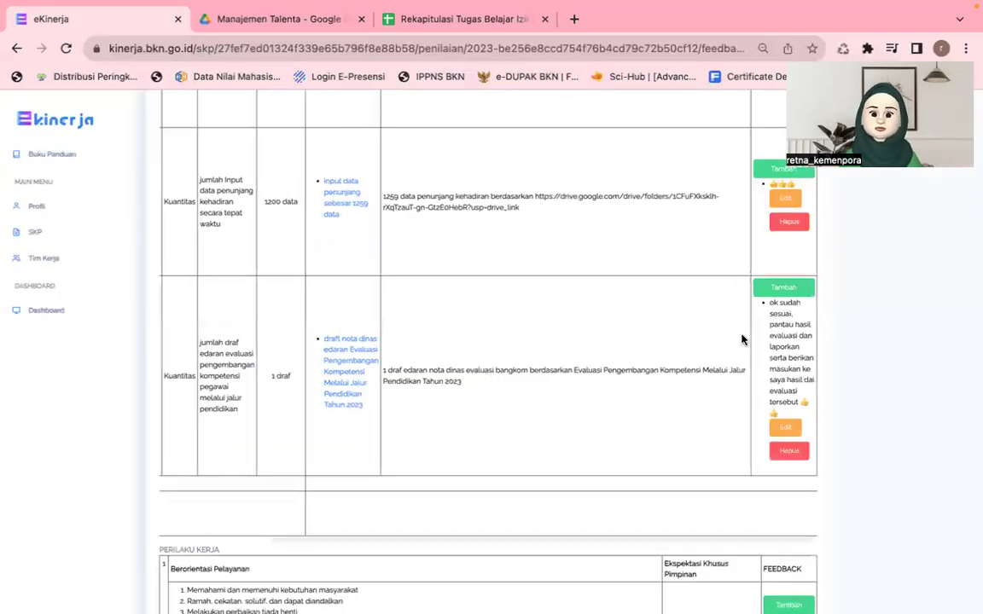
pyautogui.scroll(10, 741, 339)
pyautogui.scroll(10, 741, 339)
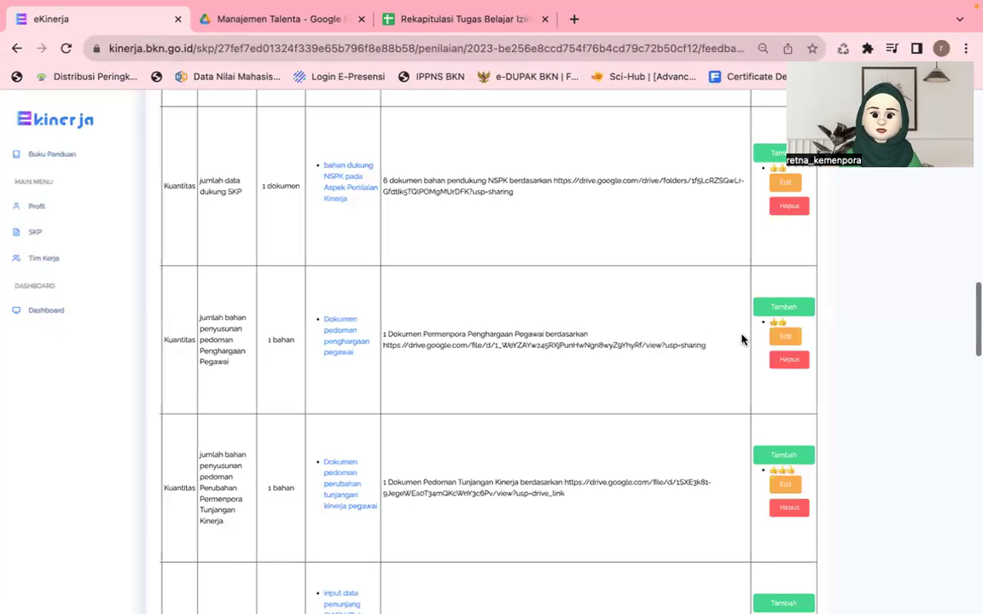
pyautogui.scroll(10, 741, 339)
pyautogui.scroll(10, 741, 340)
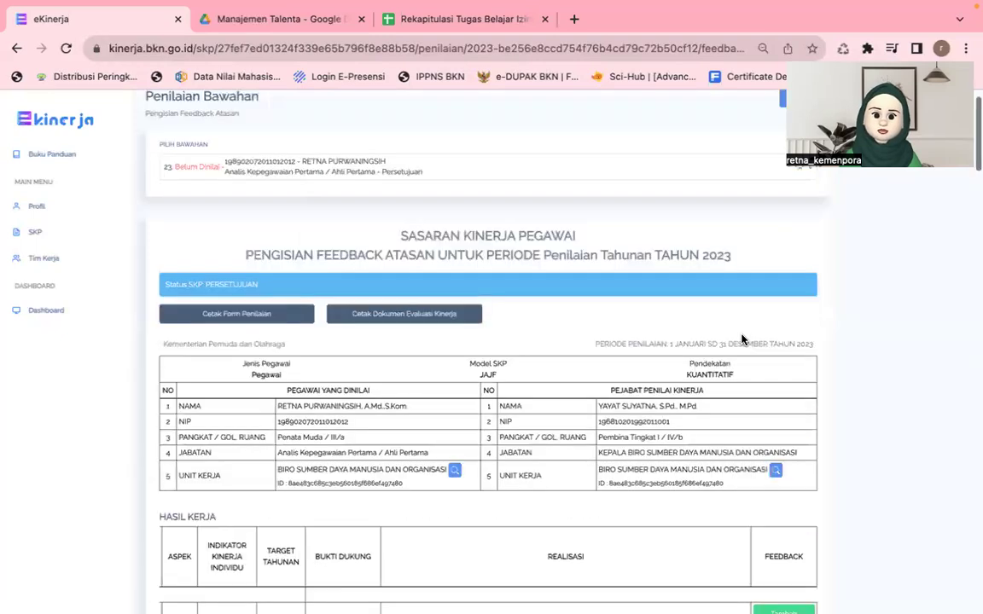
pyautogui.scroll(-3, 741, 340)
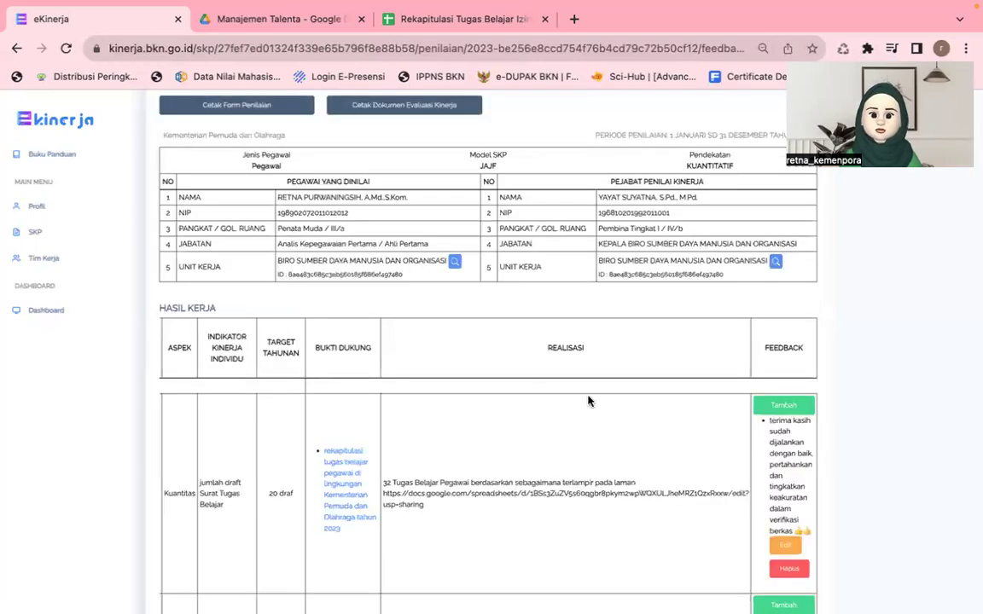
pyautogui.scroll(-2, 588, 401)
pyautogui.scroll(-10, 584, 391)
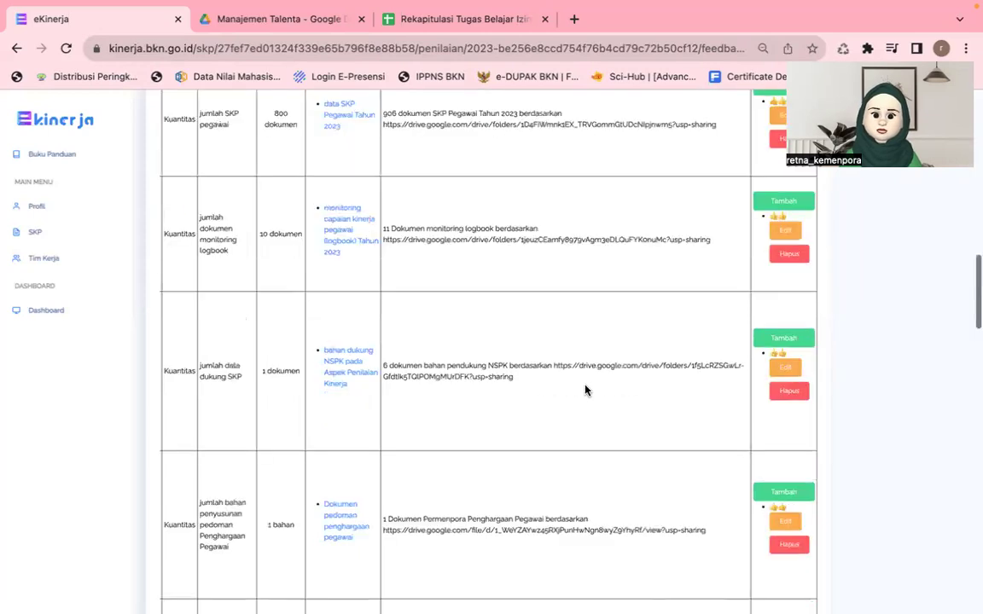
pyautogui.scroll(-5, 585, 391)
pyautogui.scroll(-5, 585, 391)
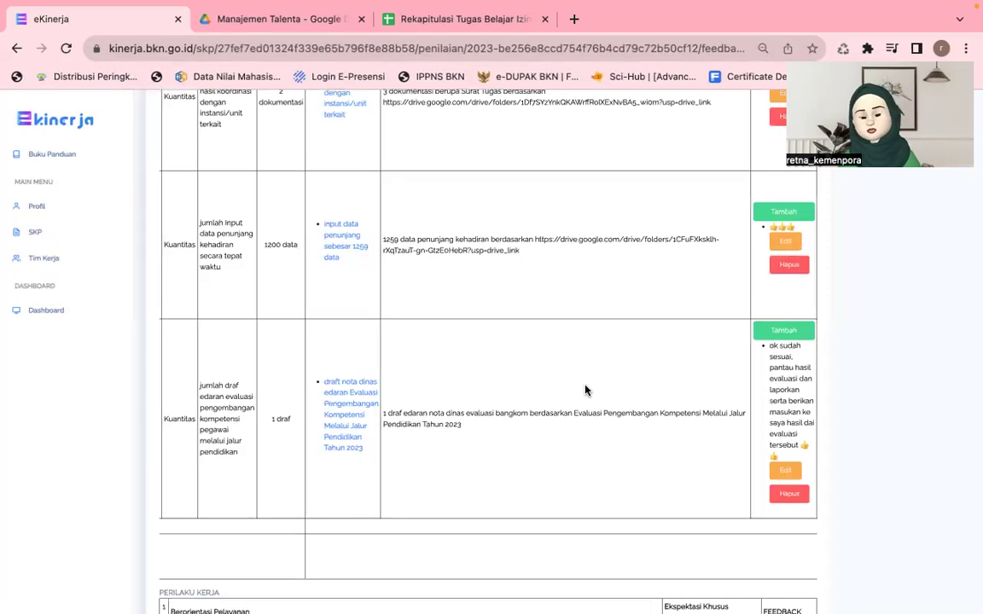
pyautogui.scroll(-3, 585, 390)
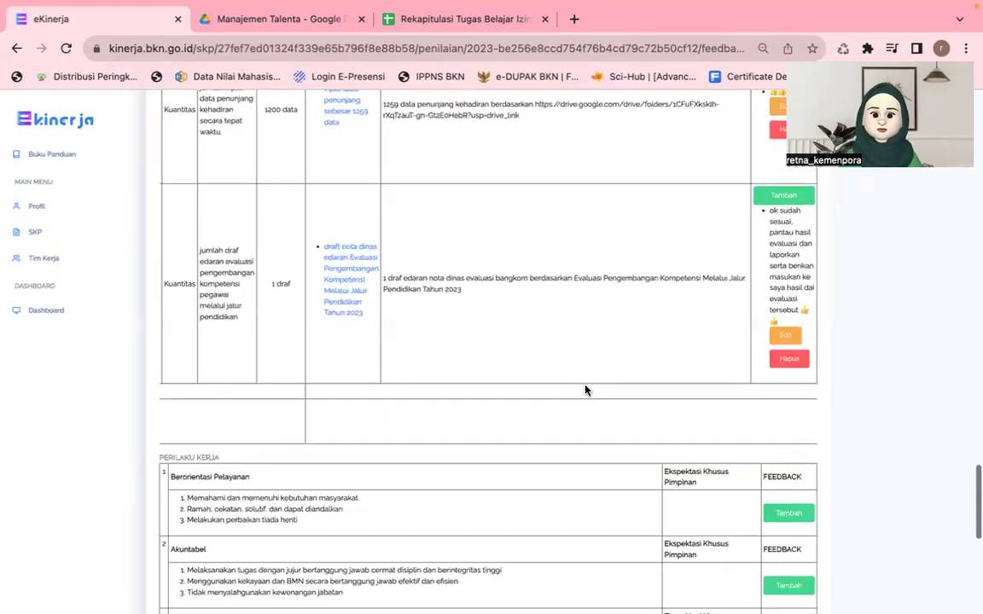
pyautogui.click(175, 431)
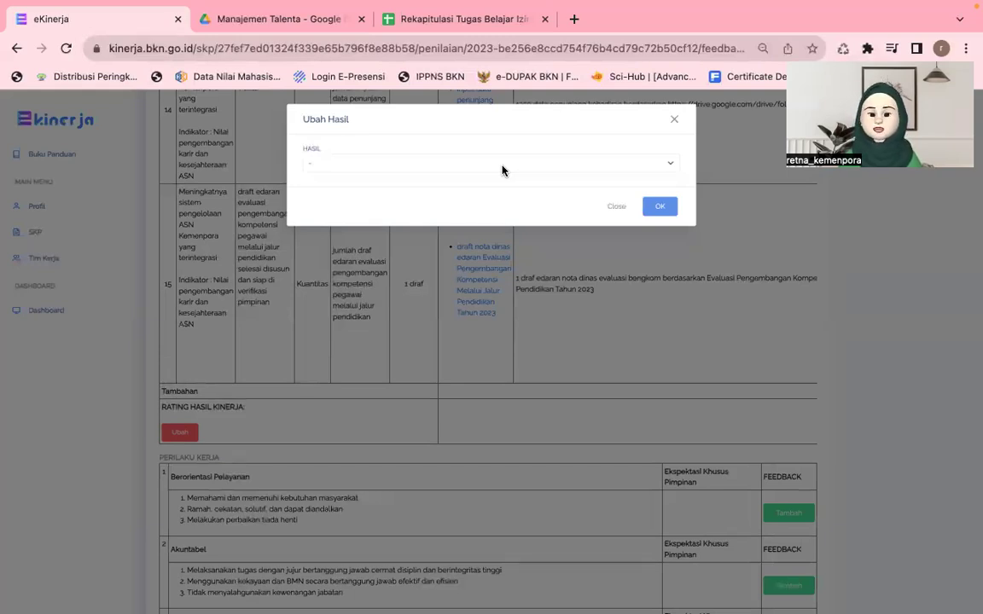
# Step: Pick DIATAS EKSPEKTASI from the HASIL dropdown and confirm it with OK
pyautogui.click(502, 170)
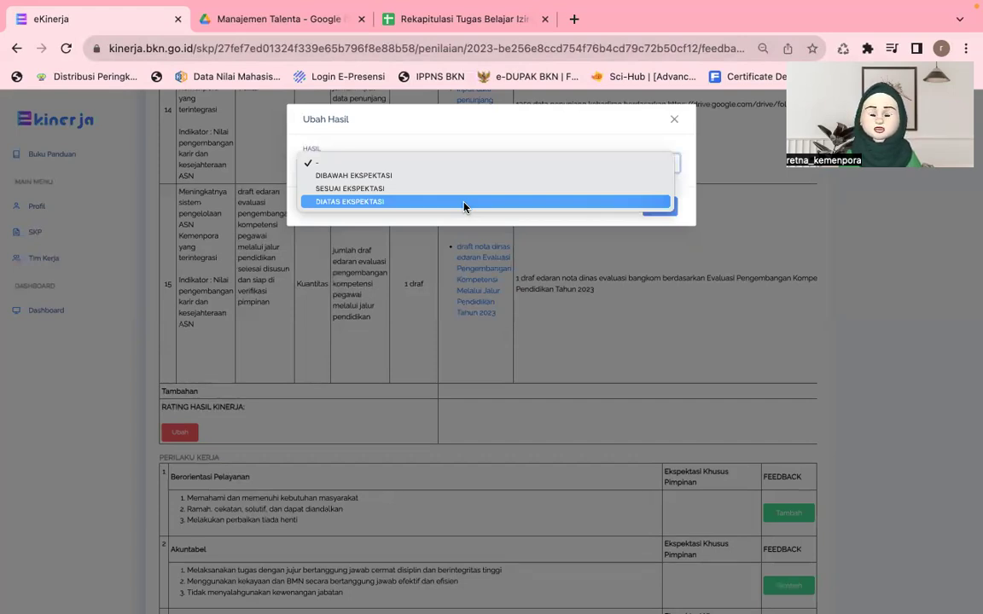
pyautogui.click(464, 202)
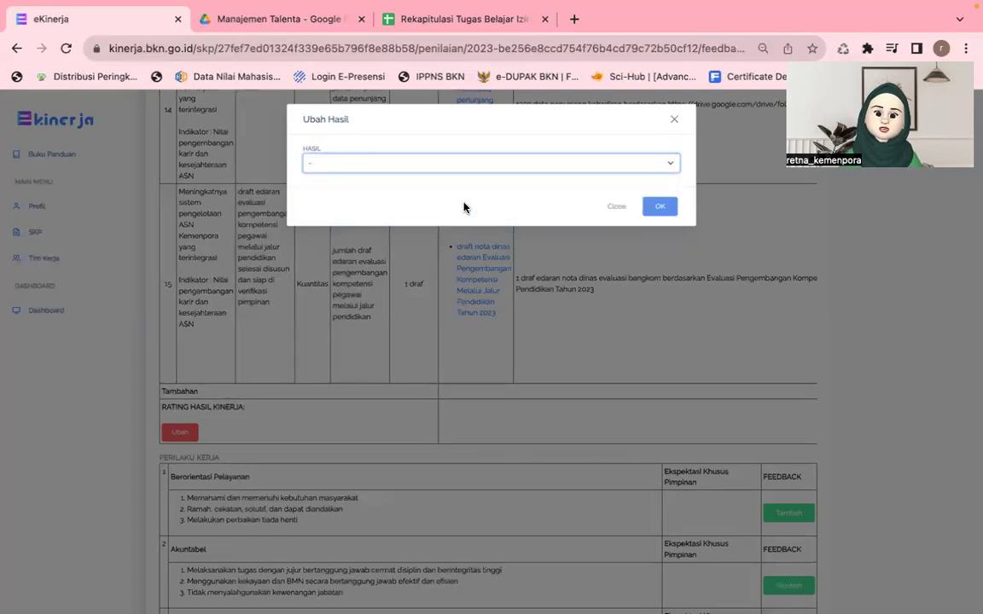
pyautogui.click(660, 208)
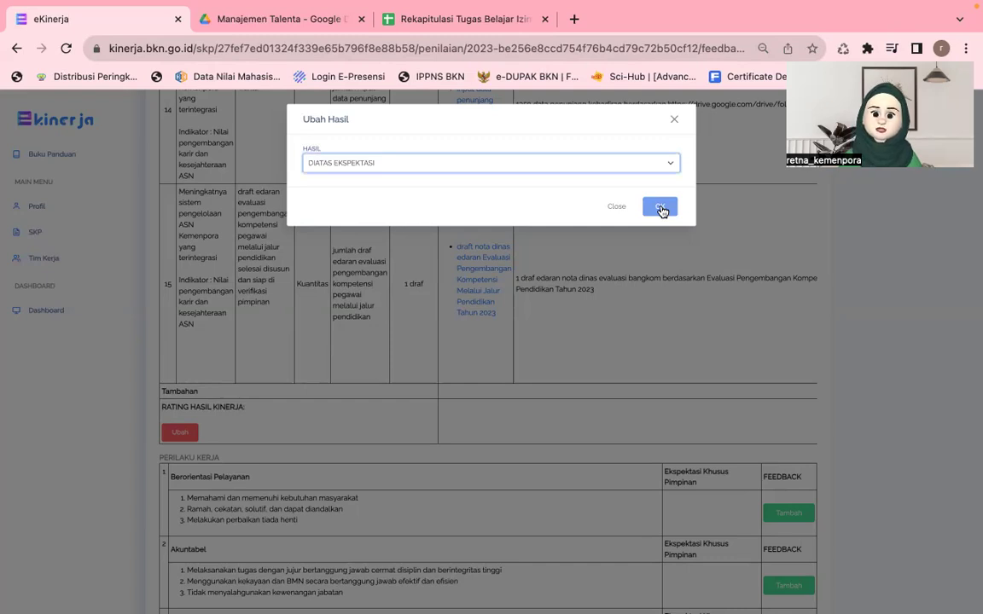
pyautogui.click(660, 209)
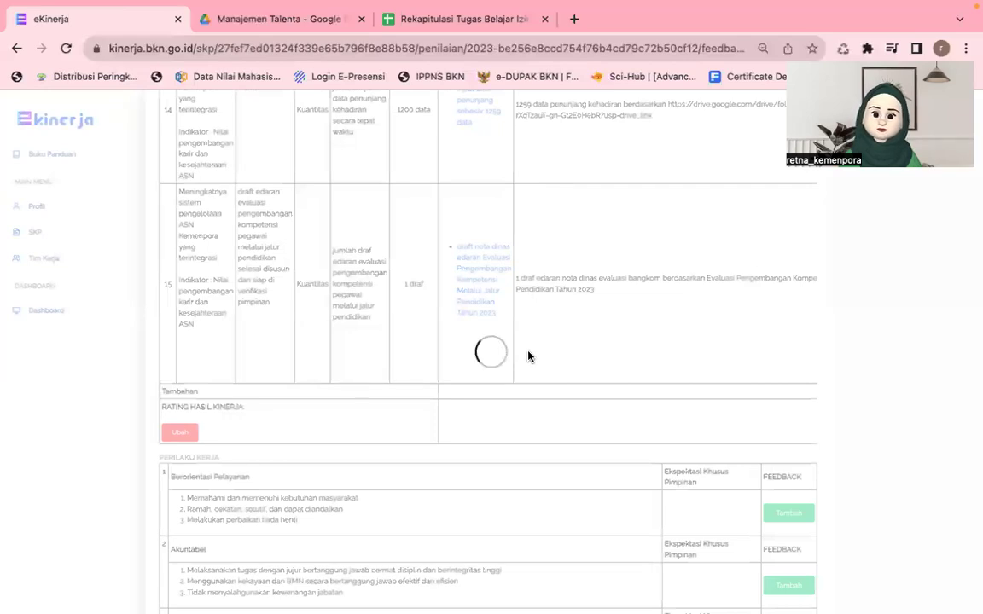
# Step: Check the saved DIATAS EKSPEKTASI rating and the PERILAKU KERJA heading on the reloaded form
pyautogui.scroll(-2, 528, 356)
pyautogui.scroll(-2, 528, 356)
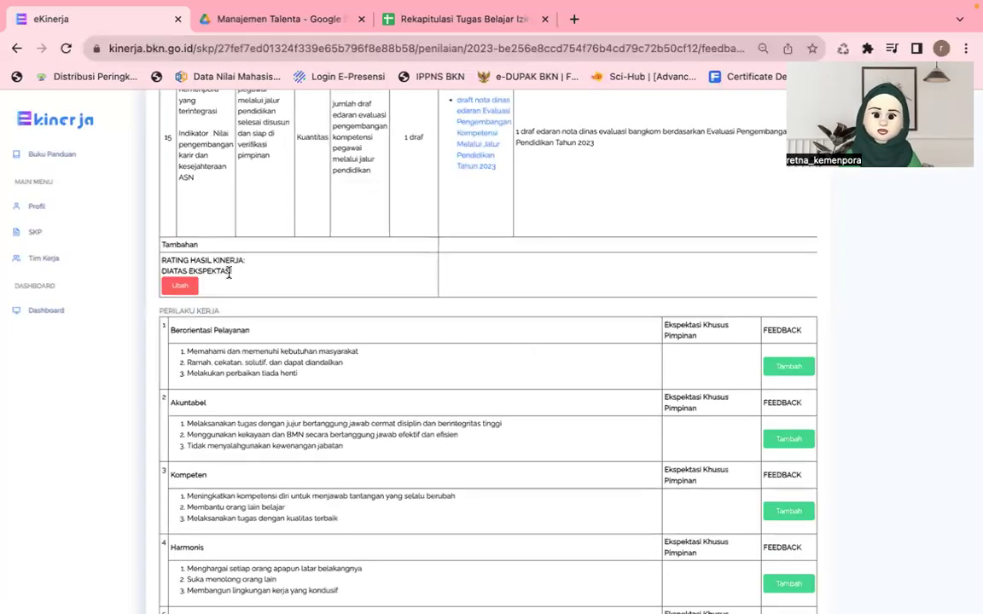
pyautogui.moveTo(228, 272); pyautogui.dragTo(142, 225)
pyautogui.click(159, 265)
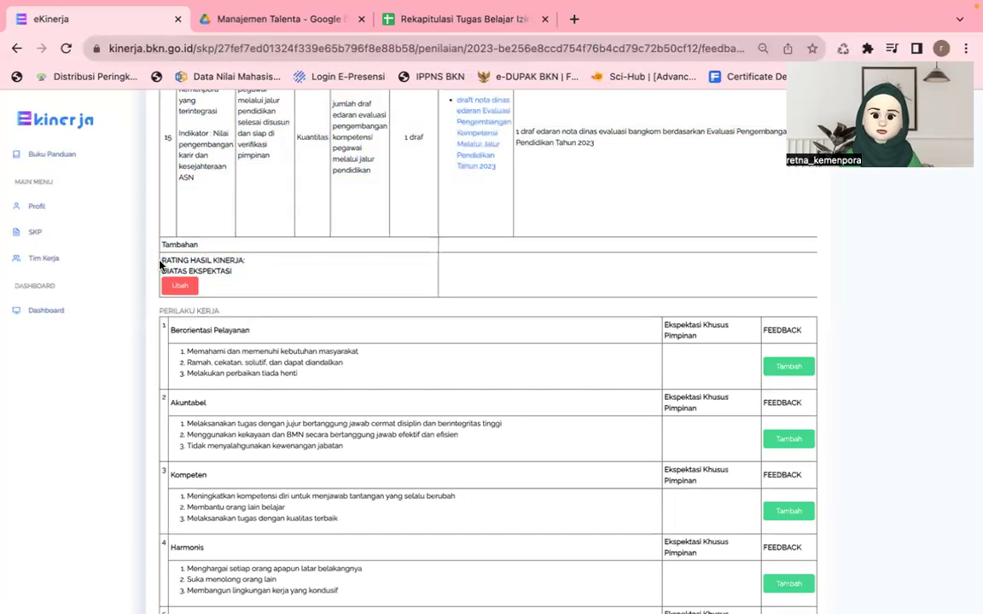
pyautogui.tripleClick(197, 259)
pyautogui.moveTo(157, 314); pyautogui.dragTo(208, 312)
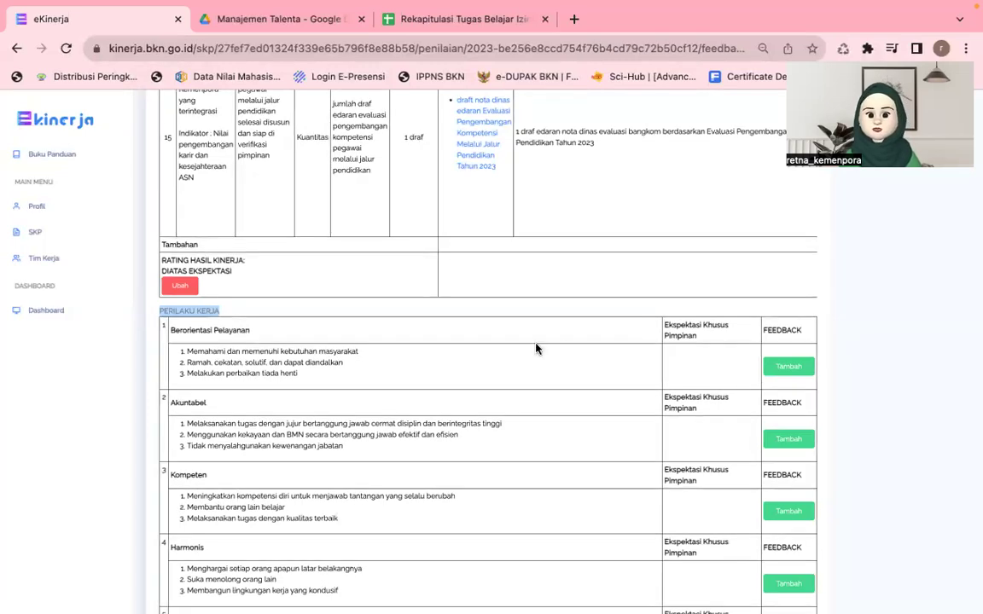
pyautogui.click(283, 331)
# Step: Open the Tambah Feedback form on the Berorientasi Pelayanan behaviour row
pyautogui.scroll(-2, 284, 331)
pyautogui.scroll(-2, 283, 331)
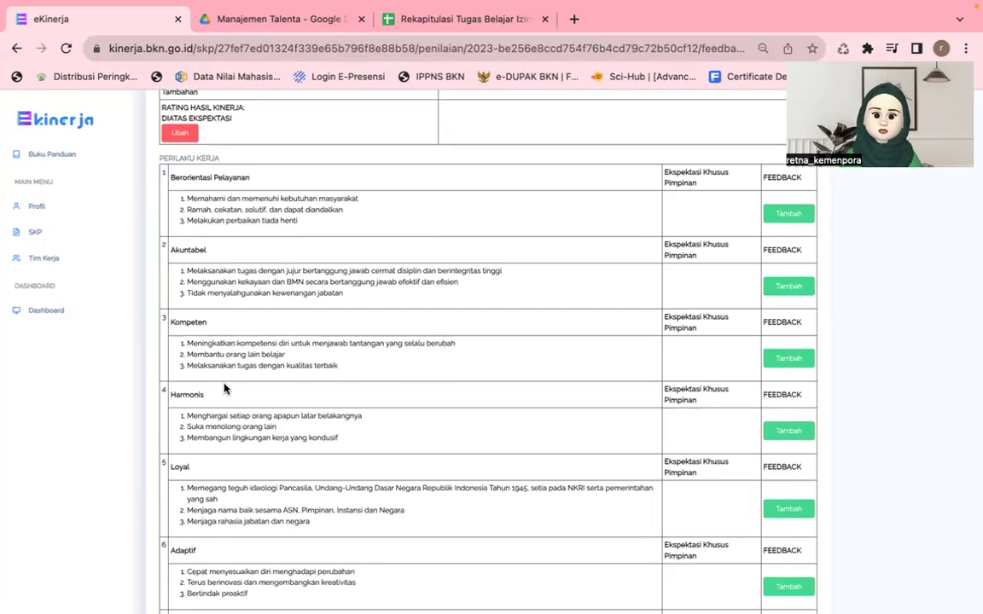
pyautogui.scroll(-4, 225, 389)
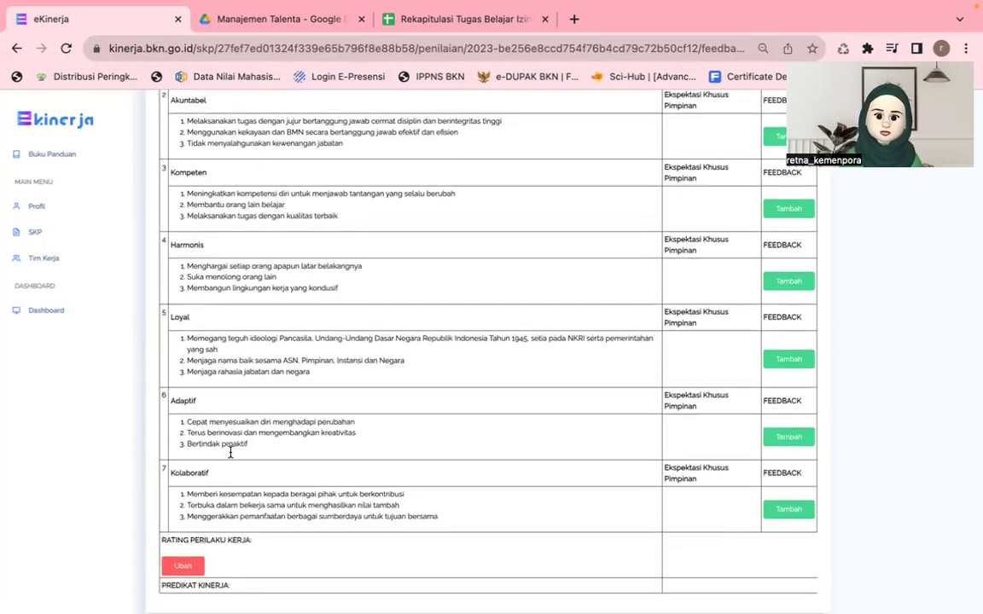
pyautogui.scroll(3, 230, 516)
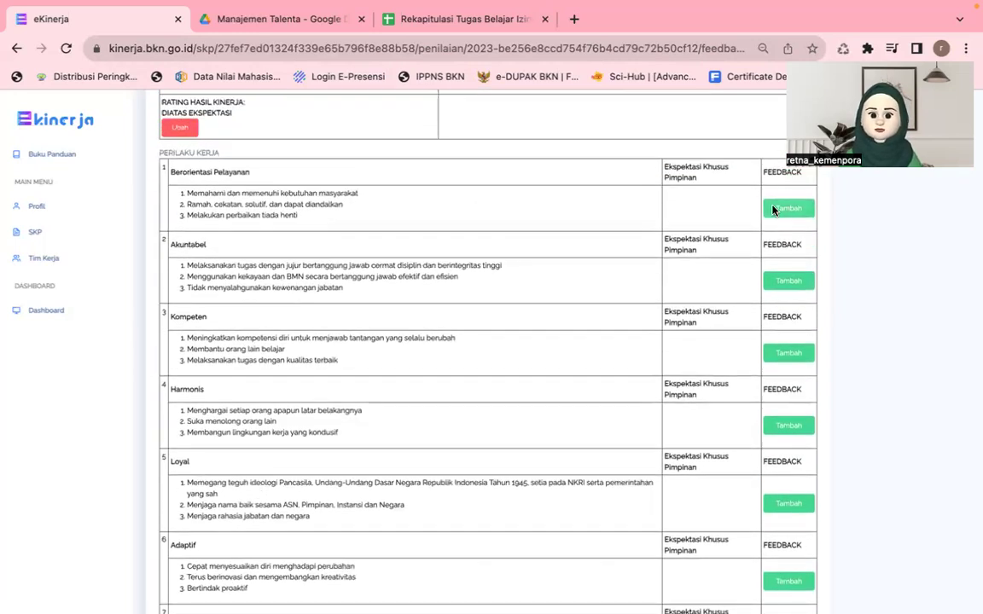
pyautogui.click(777, 209)
# Step: Give Berorientasi Pelayanan a thumbs-up with the note 'pertahankan dan tingkatkan orientasi pelayanan kepada pegawai'
pyautogui.click(321, 189)
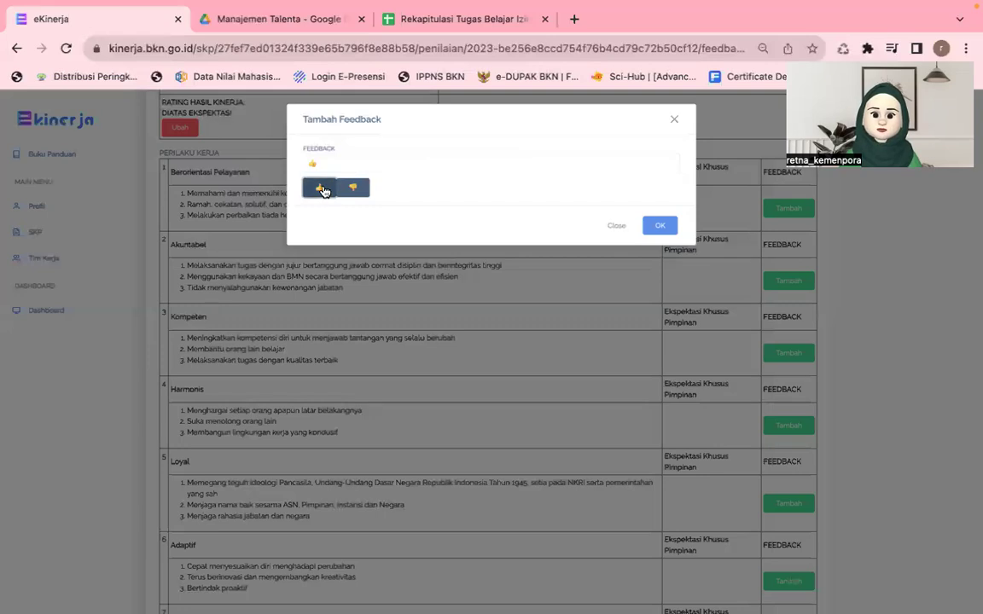
pyautogui.click(310, 162)
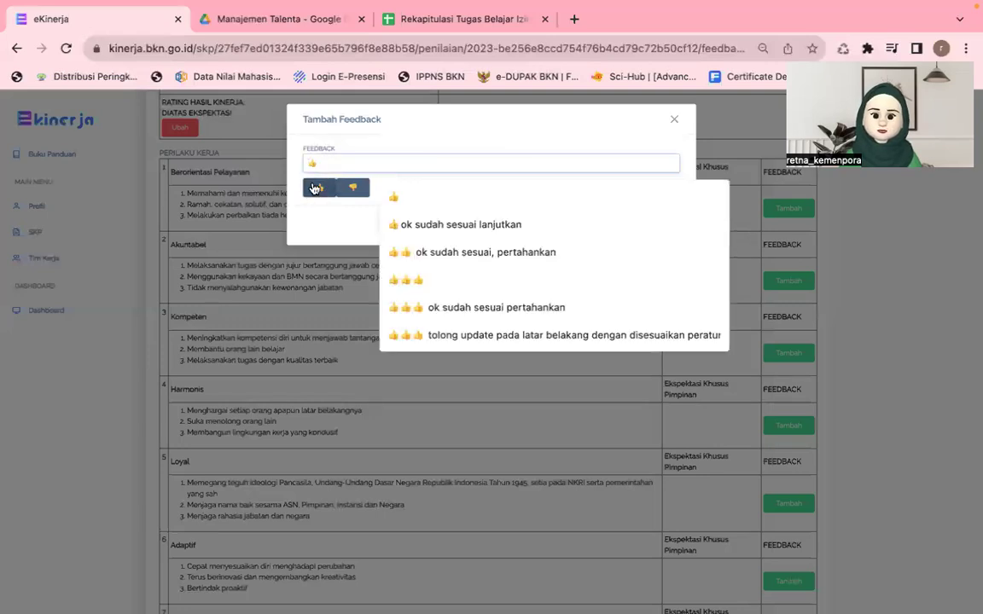
pyautogui.write('pertahankan da')
pyautogui.write('n tingkat')
pyautogui.write('kan ')
pyautogui.write('orientasi pel')
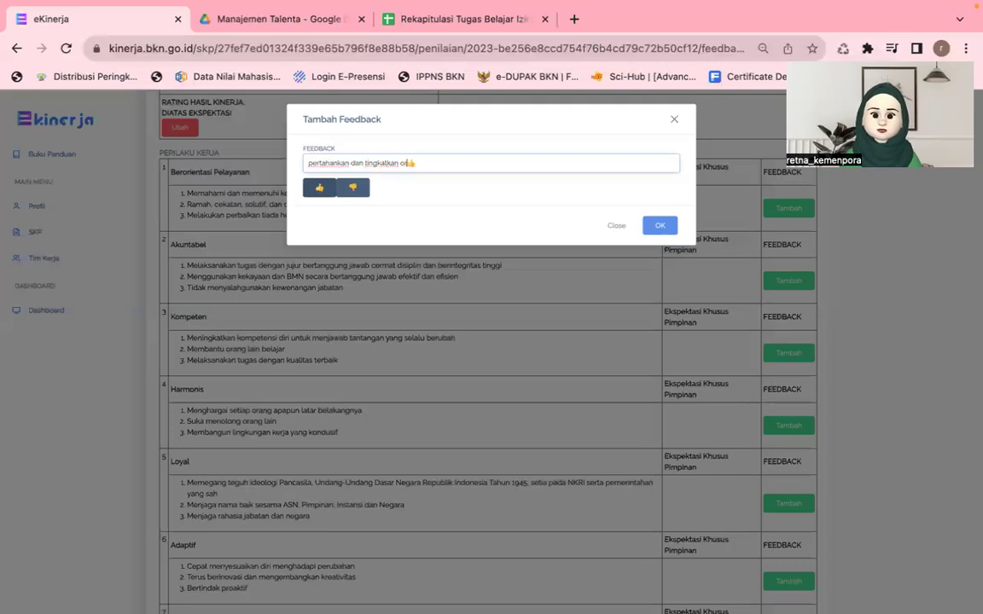
pyautogui.write('ayanan kepada pegawai')
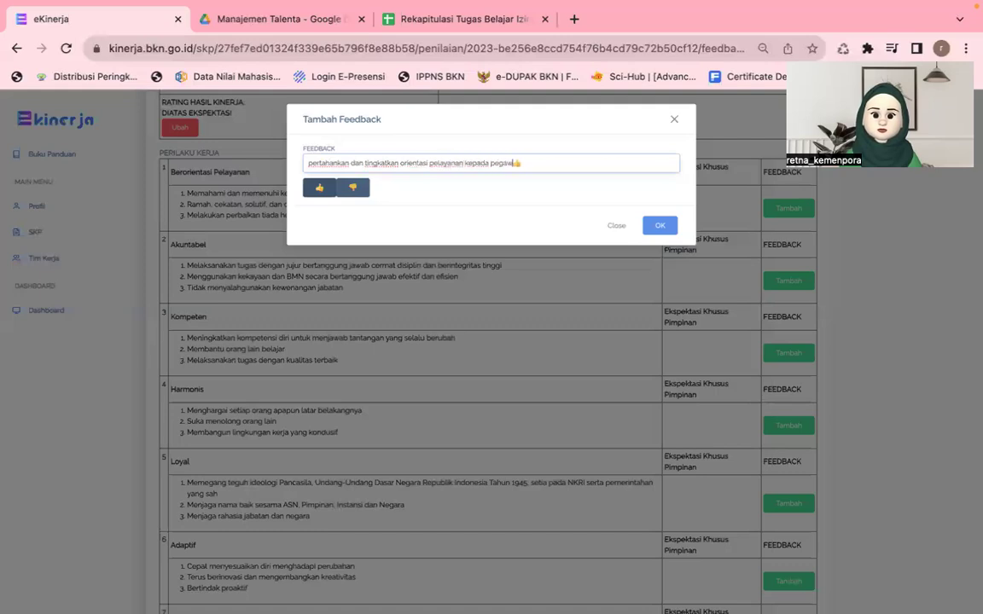
pyautogui.click(657, 226)
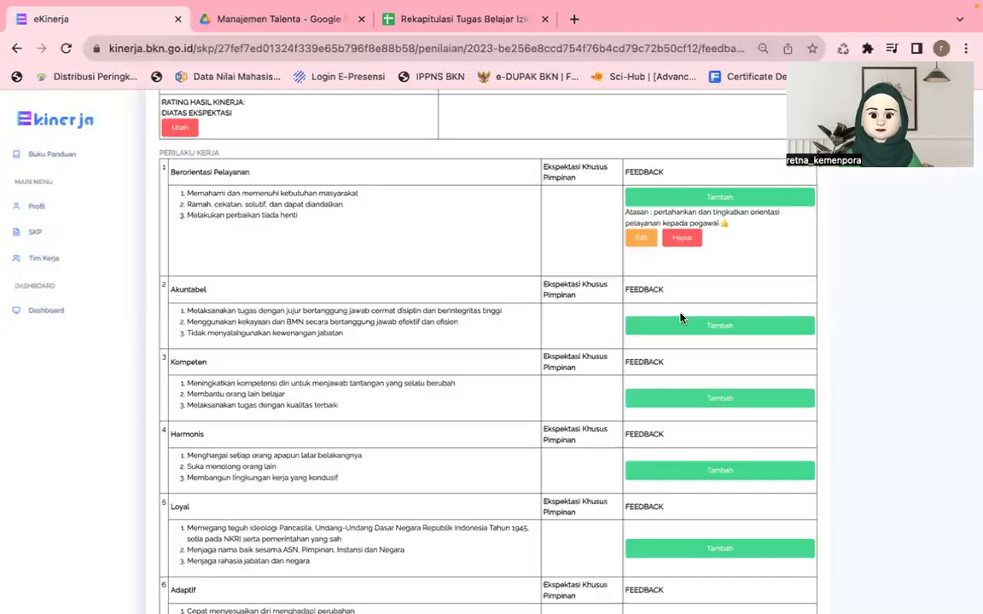
# Step: Save two thumbs-up as feedback for each of Akuntabel, Kompeten and Harmonis
pyautogui.click(719, 325)
pyautogui.click(319, 189)
pyautogui.click(319, 190)
pyautogui.click(658, 224)
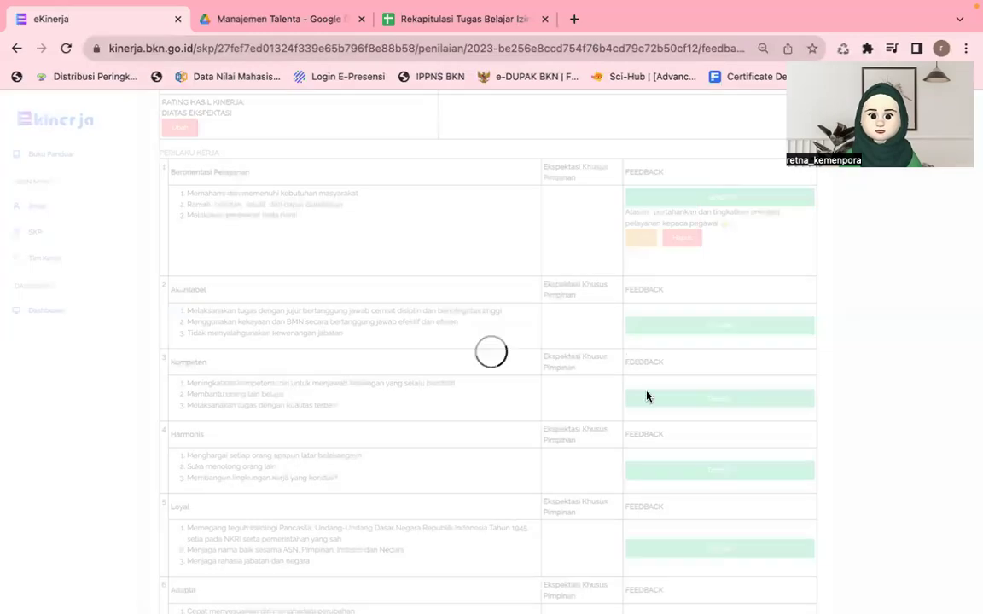
pyautogui.click(656, 433)
pyautogui.click(316, 189)
pyautogui.click(318, 190)
pyautogui.click(659, 224)
pyautogui.scroll(-4, 518, 373)
pyautogui.click(676, 371)
pyautogui.click(317, 189)
pyautogui.click(317, 190)
pyautogui.click(648, 228)
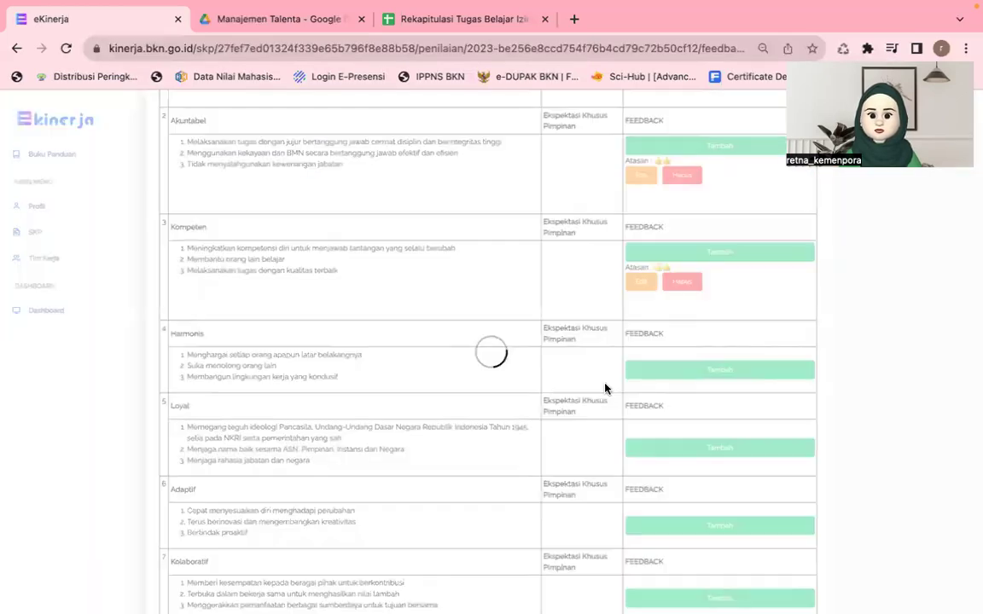
# Step: Add a thumbs-up as feedback for Loyal, Adaptif and Kolaboratif
pyautogui.scroll(-3, 606, 384)
pyautogui.click(675, 340)
pyautogui.click(320, 189)
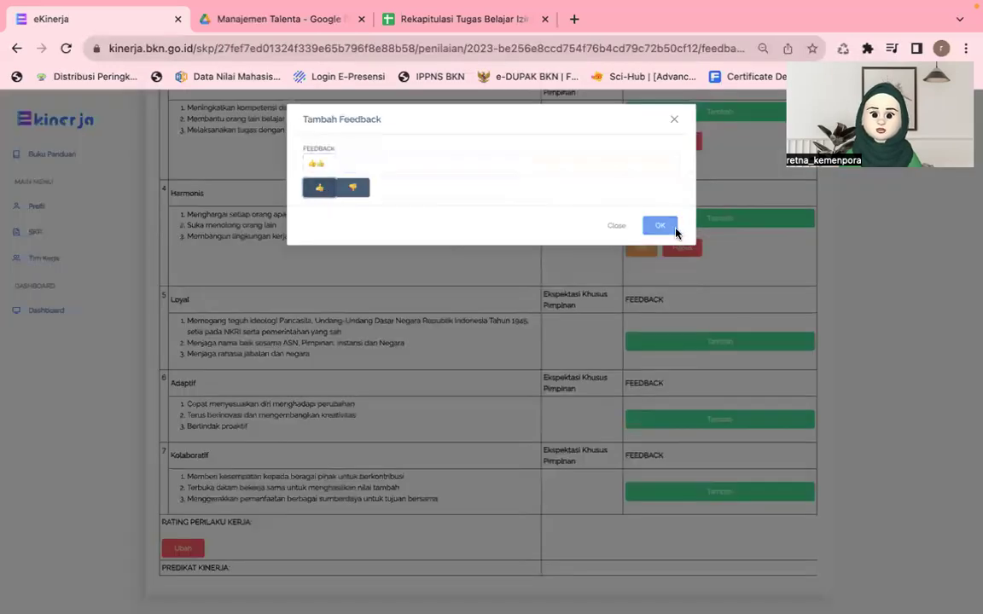
pyautogui.click(676, 232)
pyautogui.click(668, 421)
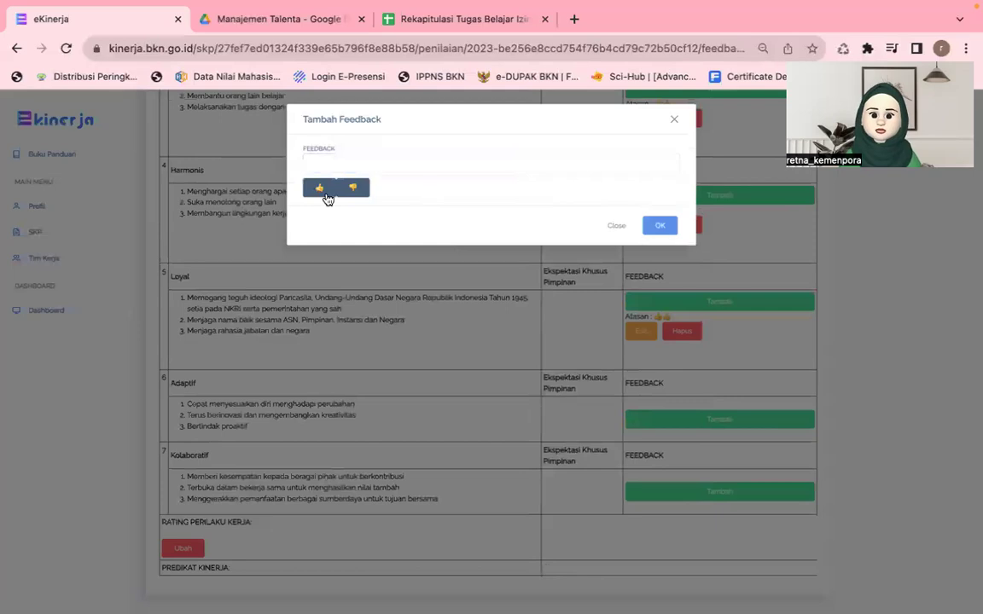
pyautogui.click(319, 188)
pyautogui.click(660, 227)
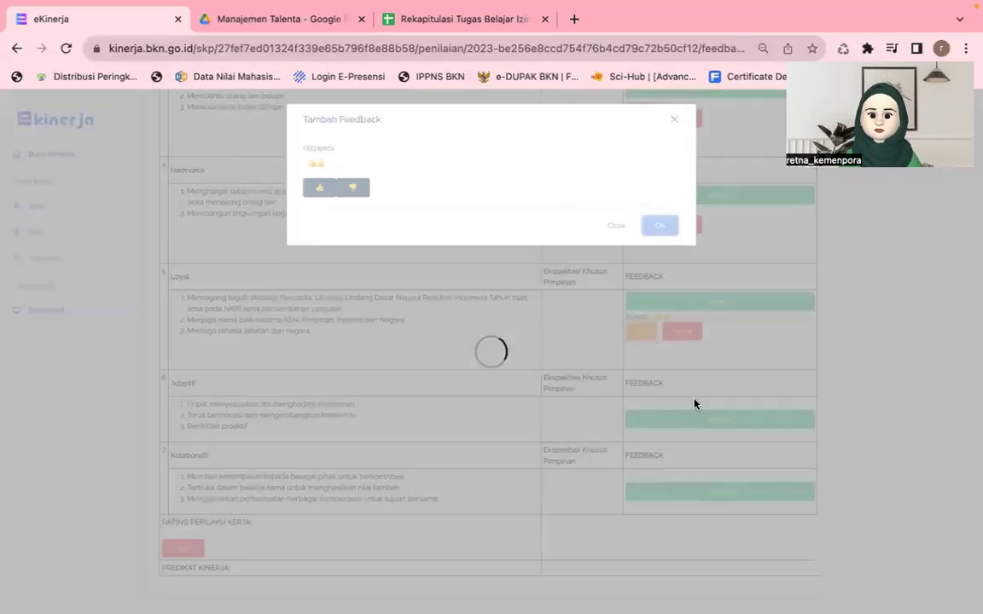
pyautogui.click(654, 493)
pyautogui.click(319, 187)
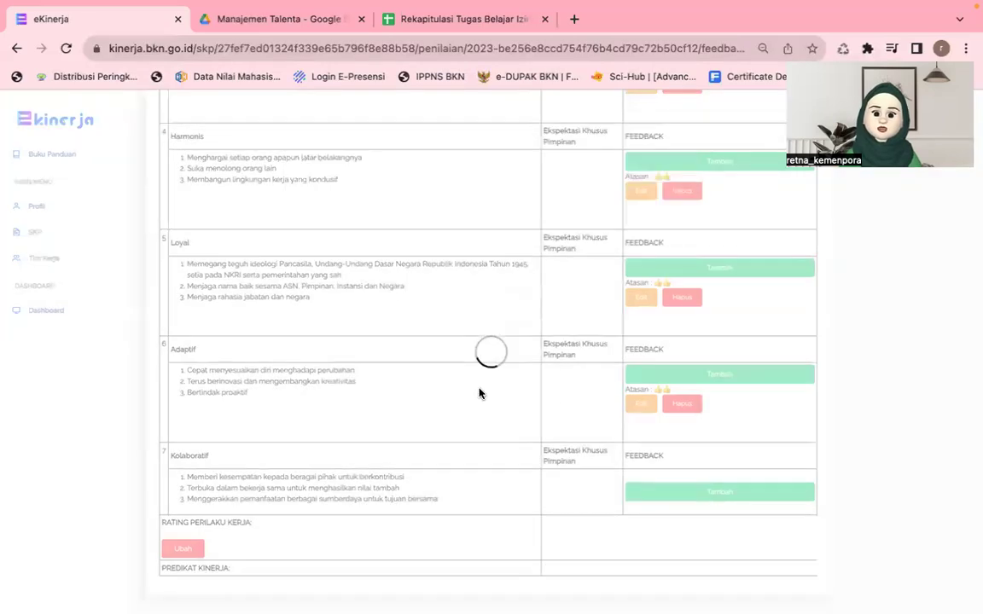
pyautogui.scroll(3, 478, 392)
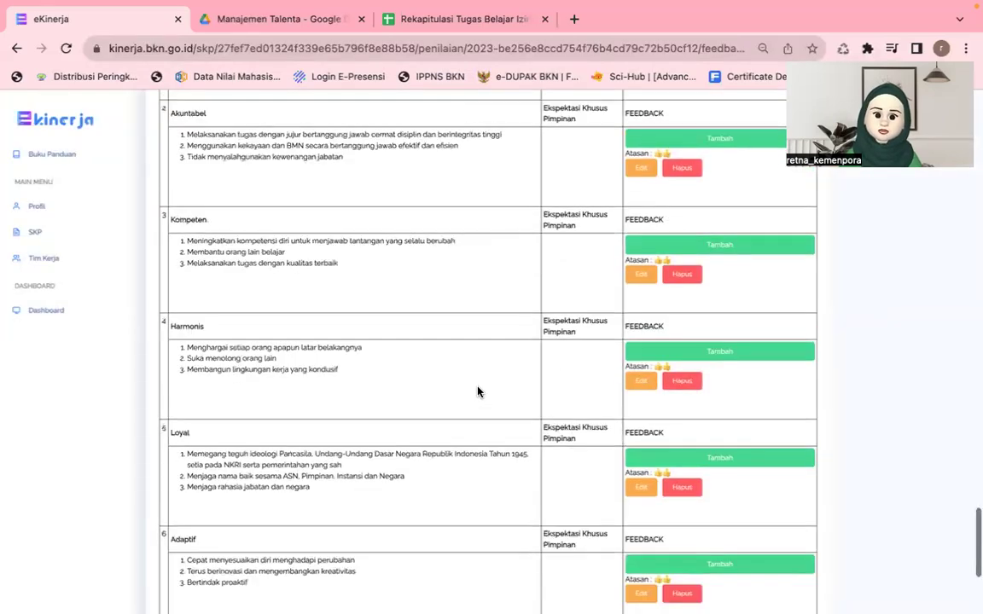
pyautogui.scroll(3, 478, 391)
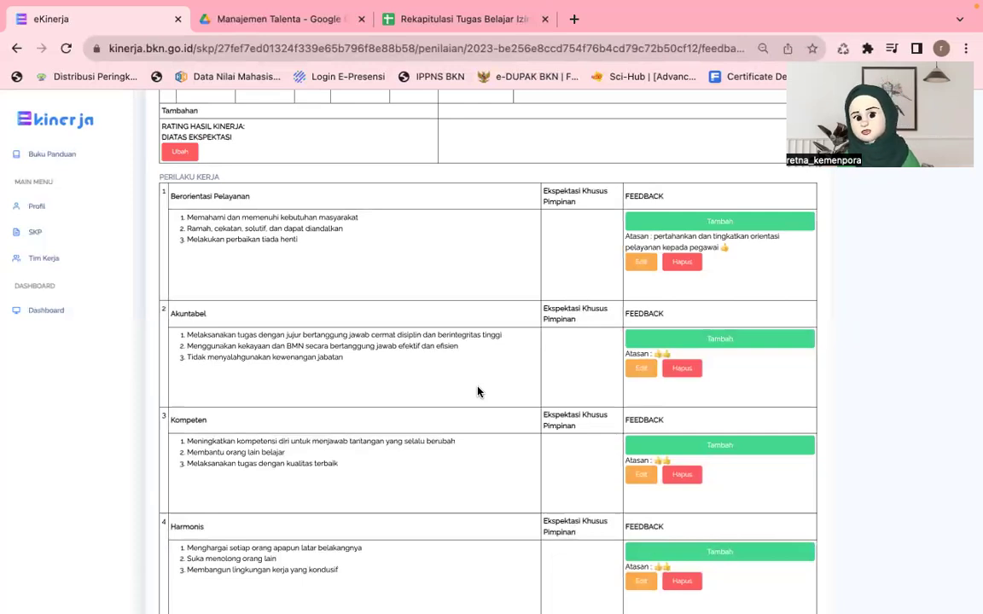
pyautogui.moveTo(149, 175); pyautogui.dragTo(228, 185)
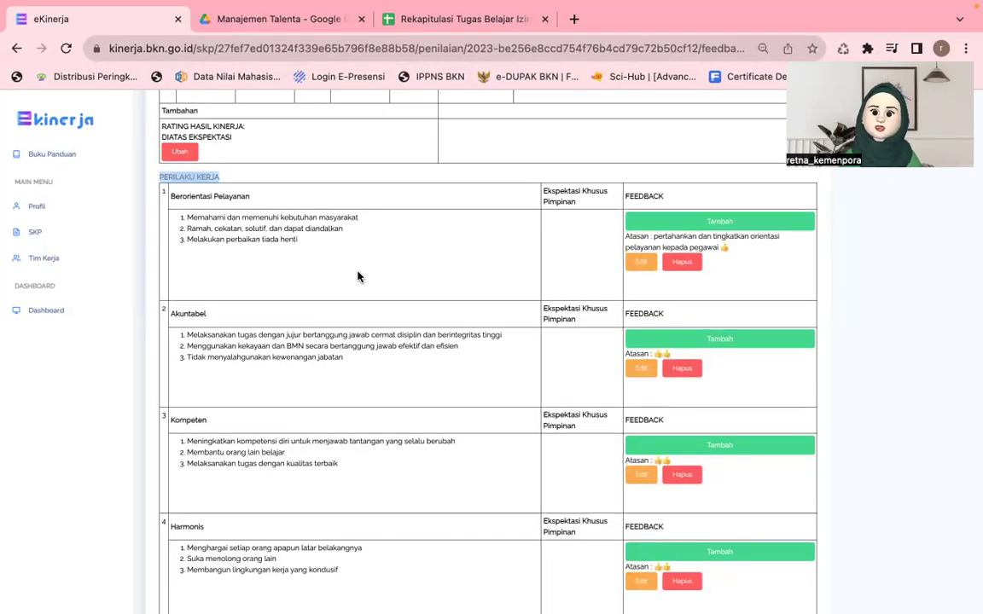
pyautogui.moveTo(352, 4)
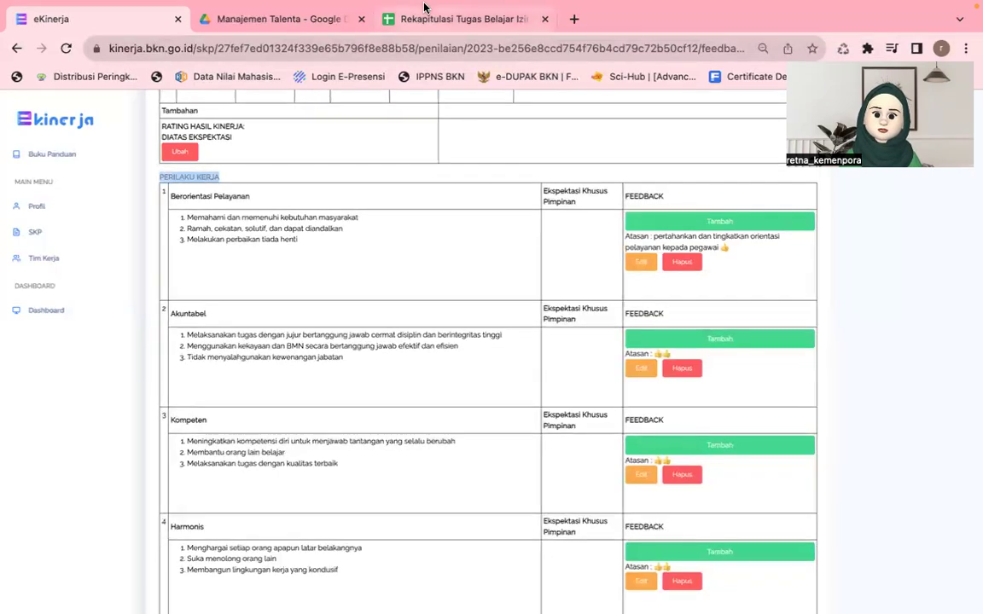
pyautogui.moveTo(382, 4)
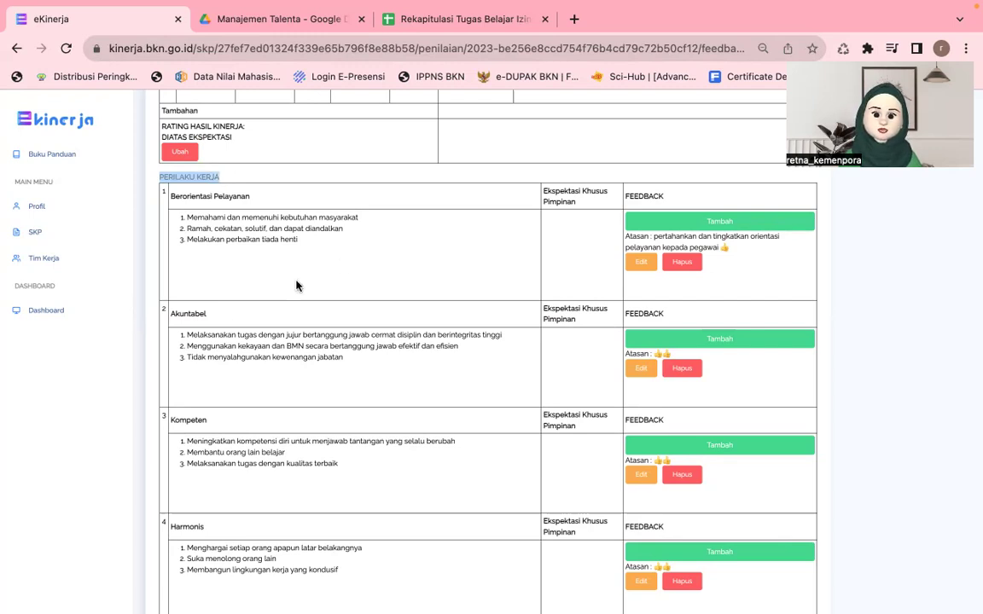
pyautogui.moveTo(180, 340); pyautogui.dragTo(399, 368)
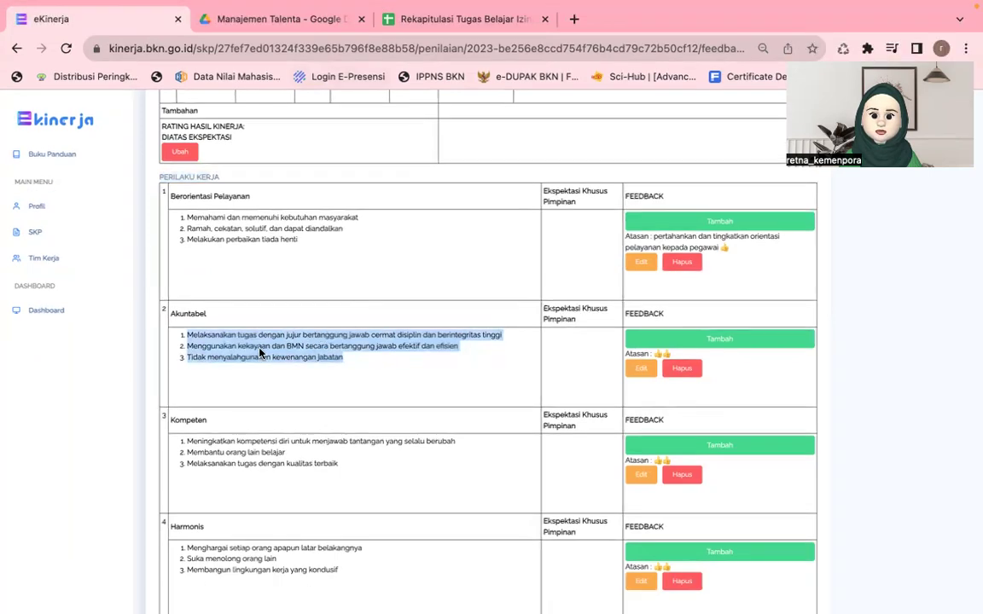
pyautogui.click(279, 340)
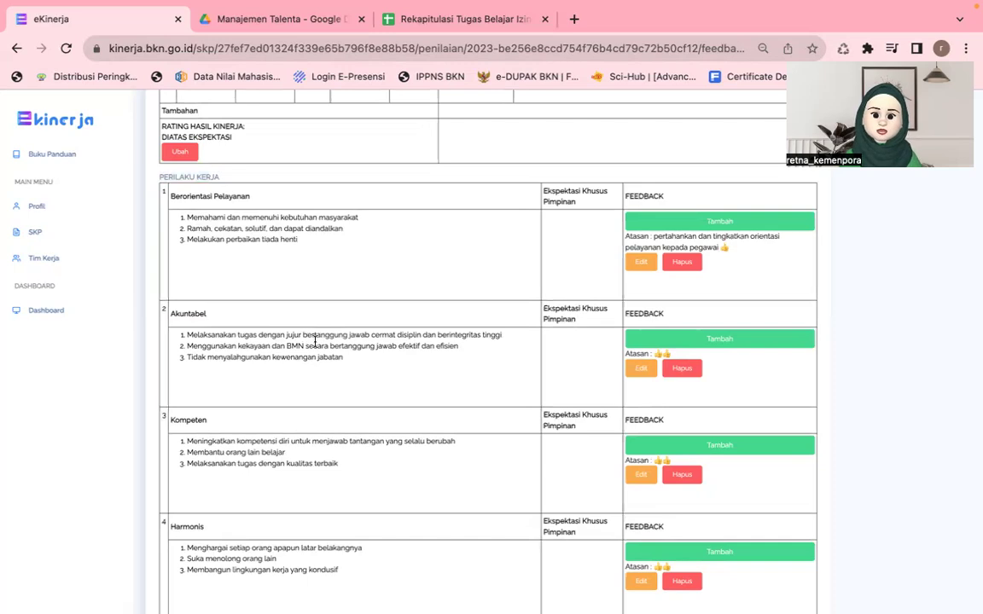
pyautogui.moveTo(344, 358); pyautogui.dragTo(165, 336)
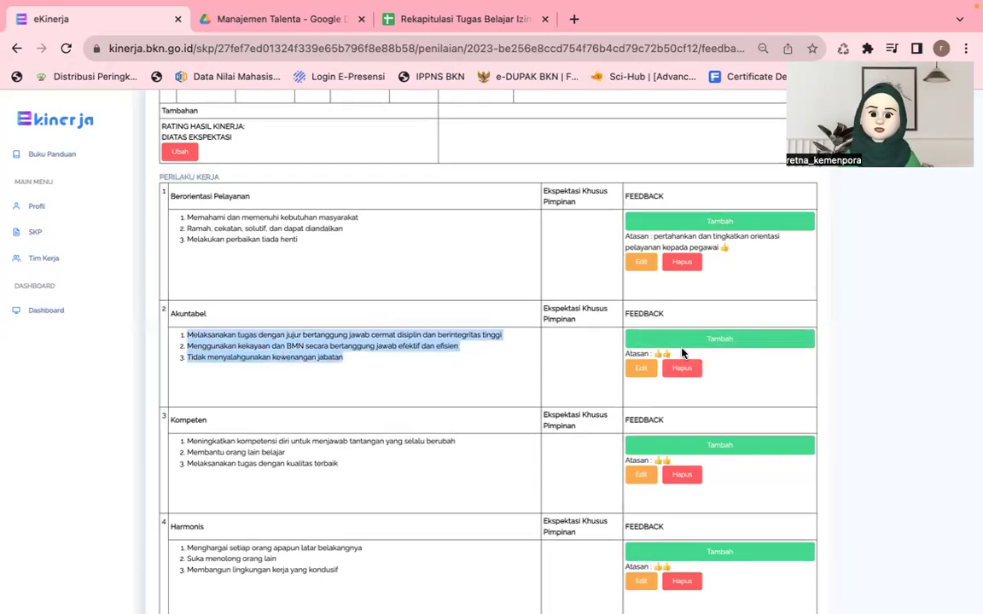
pyautogui.click(639, 373)
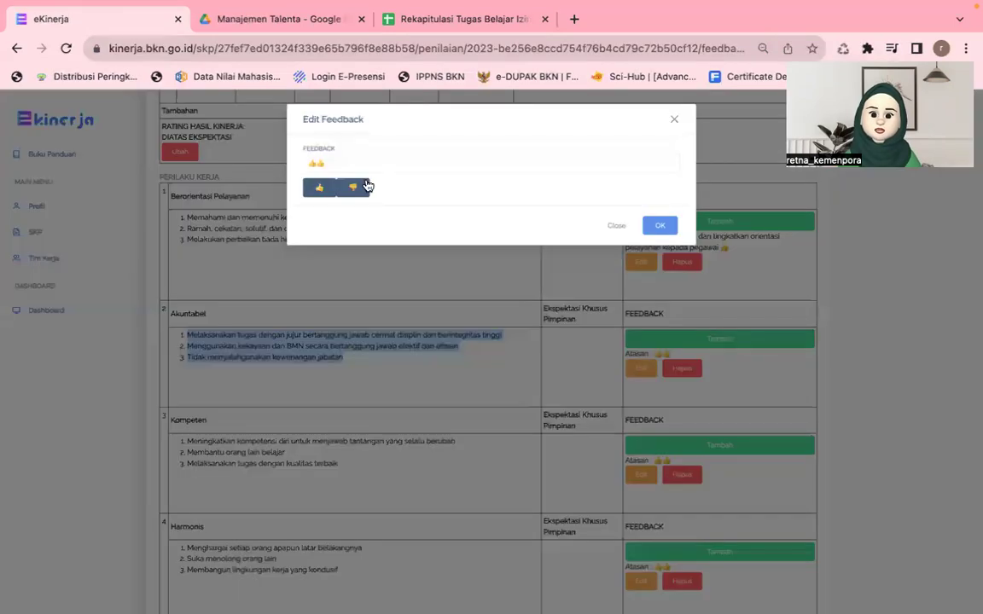
pyautogui.doubleClick(319, 163)
pyautogui.press('BackSpace')
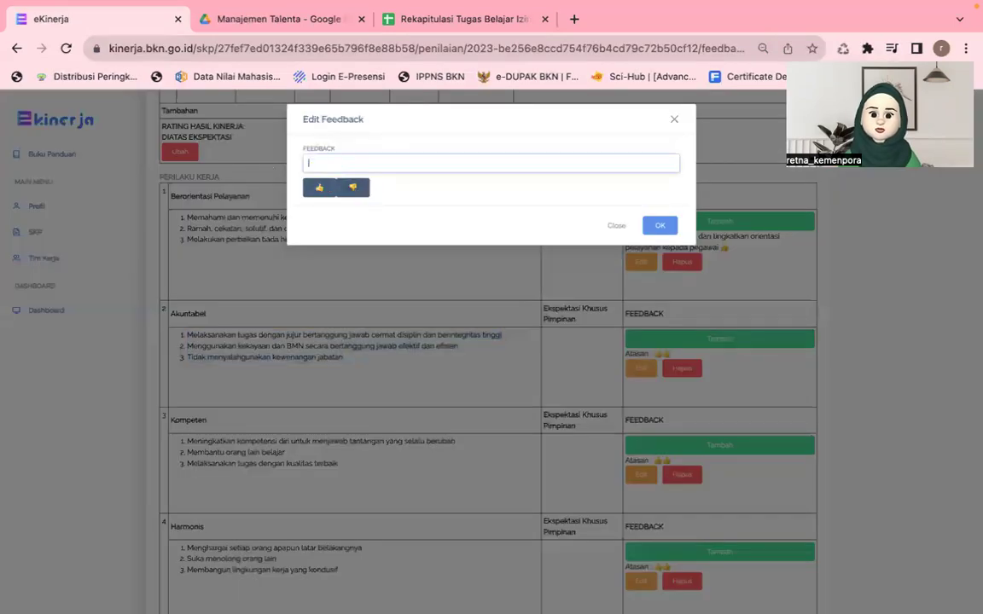
pyautogui.click(352, 190)
pyautogui.click(359, 166)
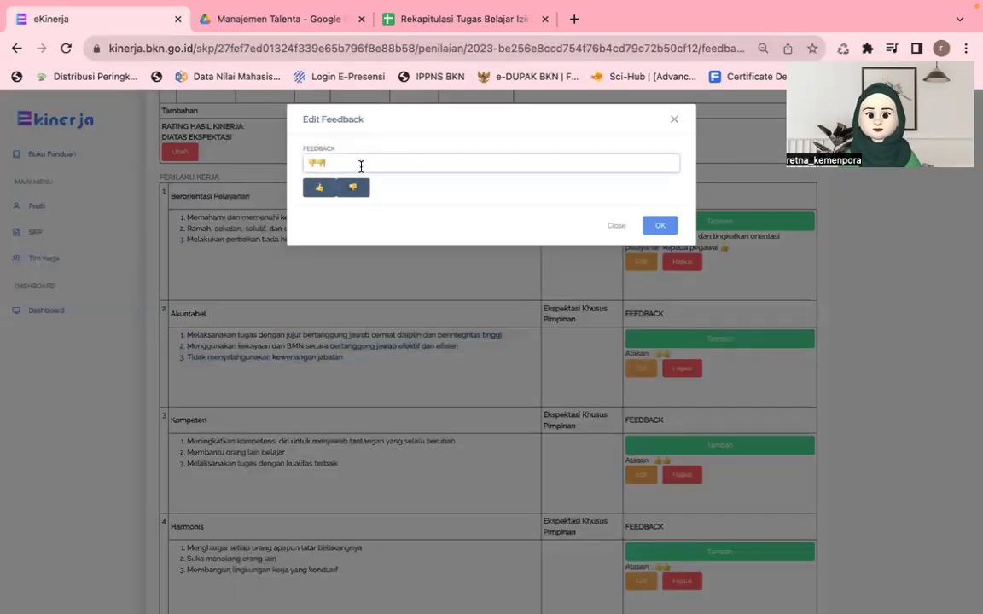
pyautogui.click(320, 189)
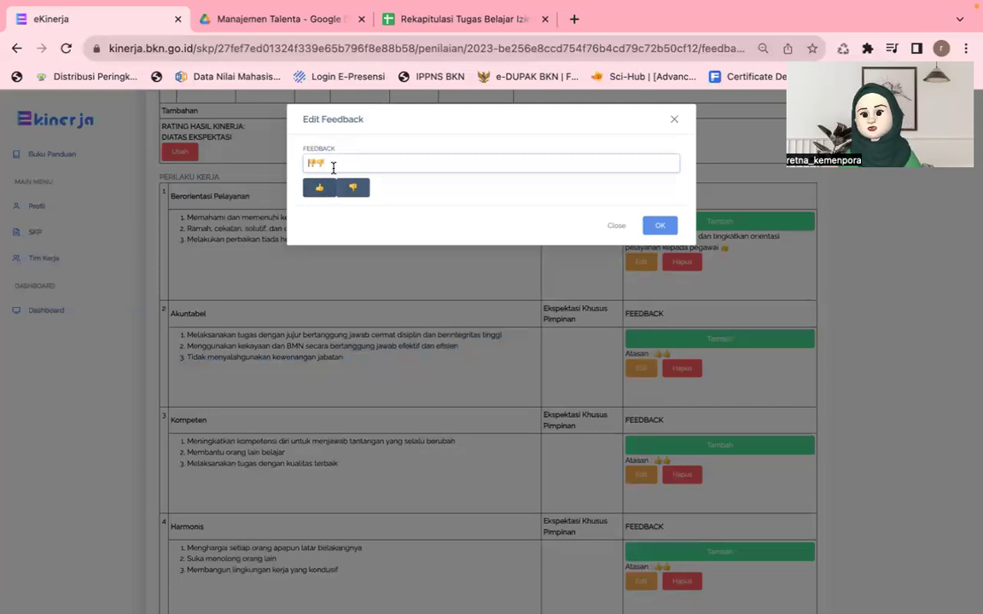
pyautogui.doubleClick(320, 189)
pyautogui.click(320, 163)
pyautogui.press('BackSpace')
pyautogui.press('BackSpace')
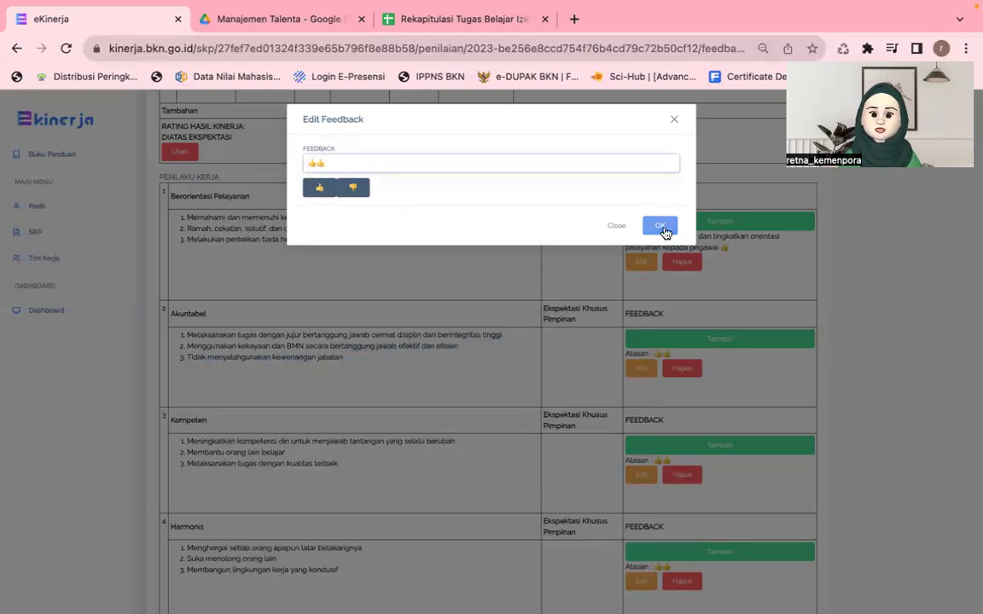
pyautogui.click(659, 225)
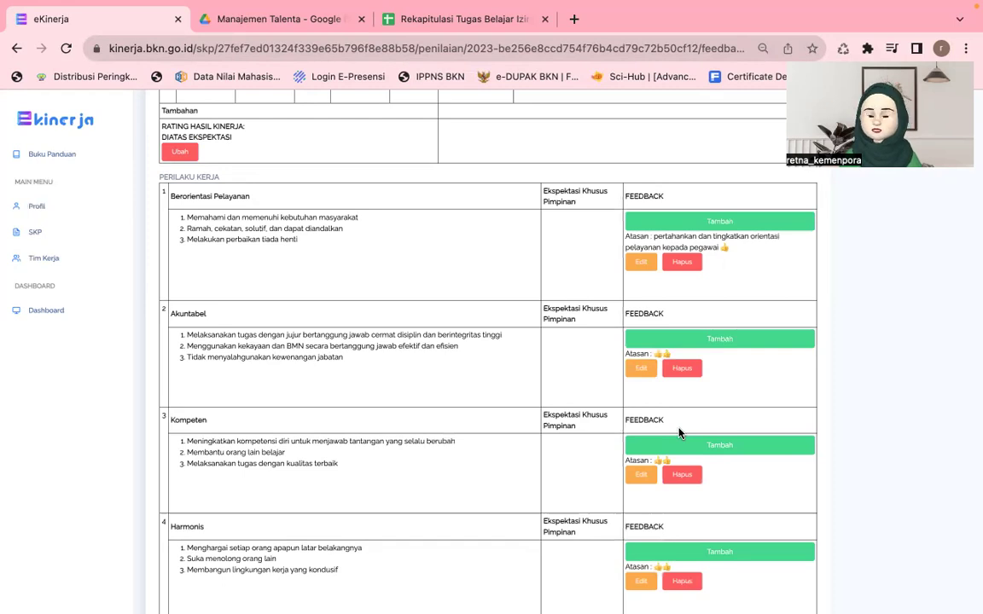
# Step: Change the Rating Perilaku Kerja to DIATAS EKSPEKTASI and confirm it
pyautogui.scroll(-4, 679, 433)
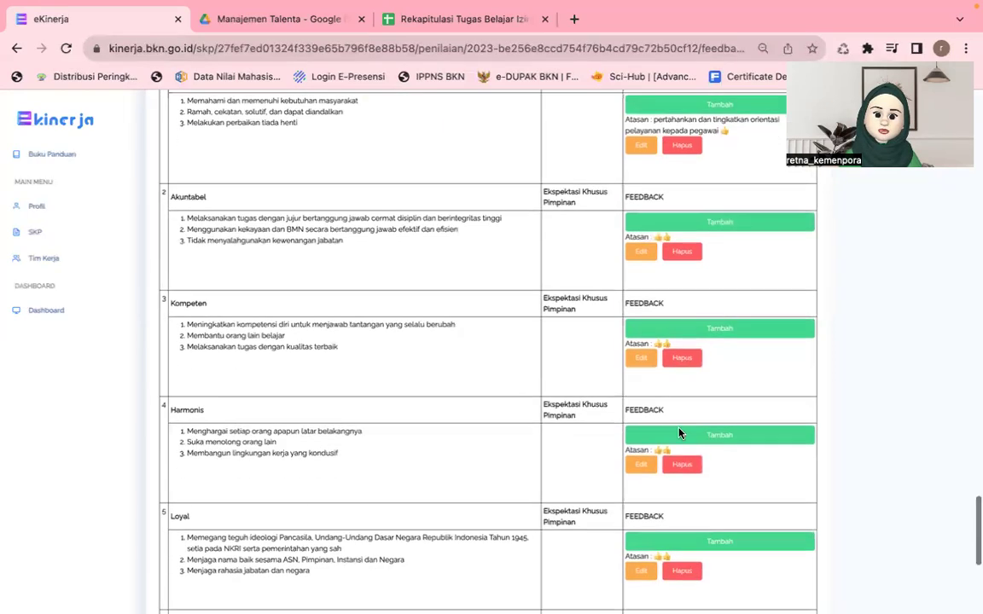
pyautogui.scroll(-2, 679, 433)
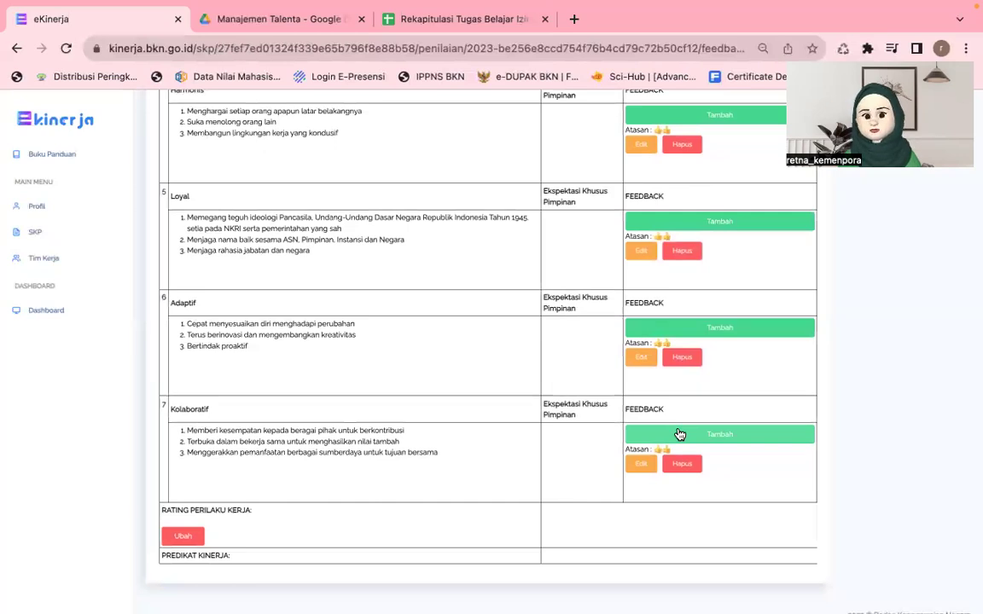
pyautogui.scroll(2, 610, 422)
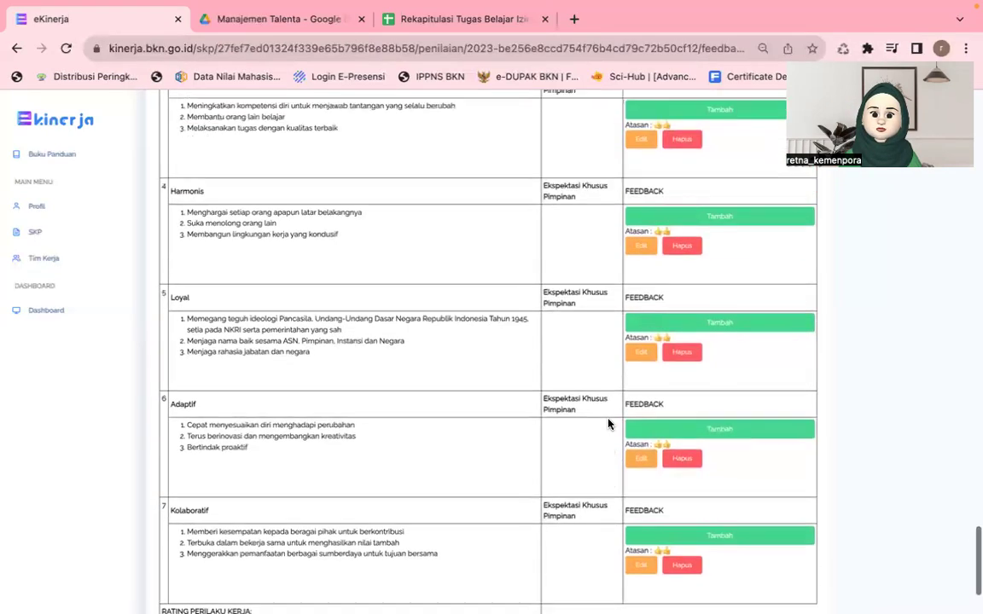
pyautogui.scroll(3, 608, 423)
pyautogui.scroll(-6, 609, 423)
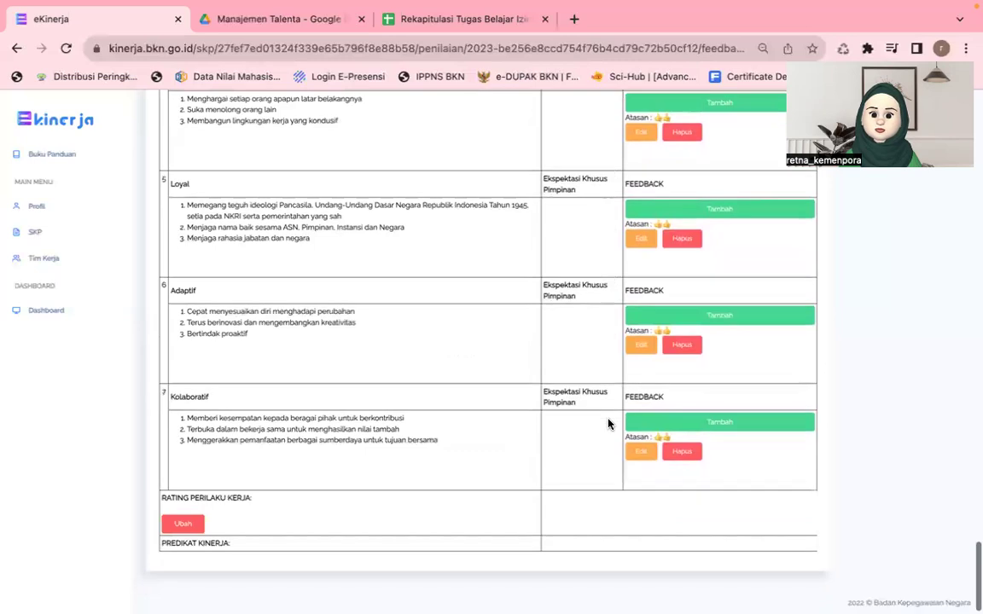
pyautogui.click(181, 523)
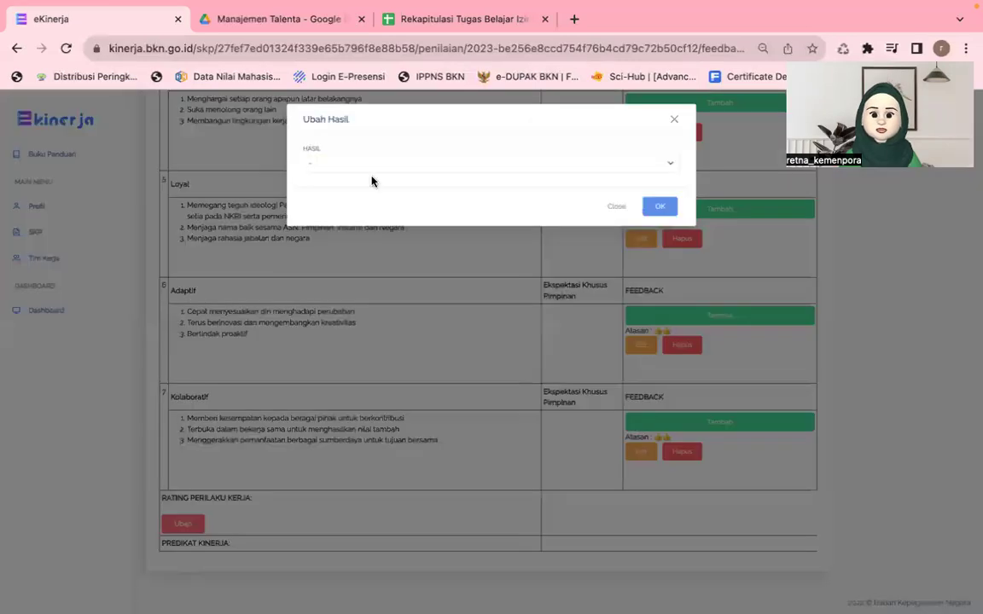
pyautogui.click(382, 164)
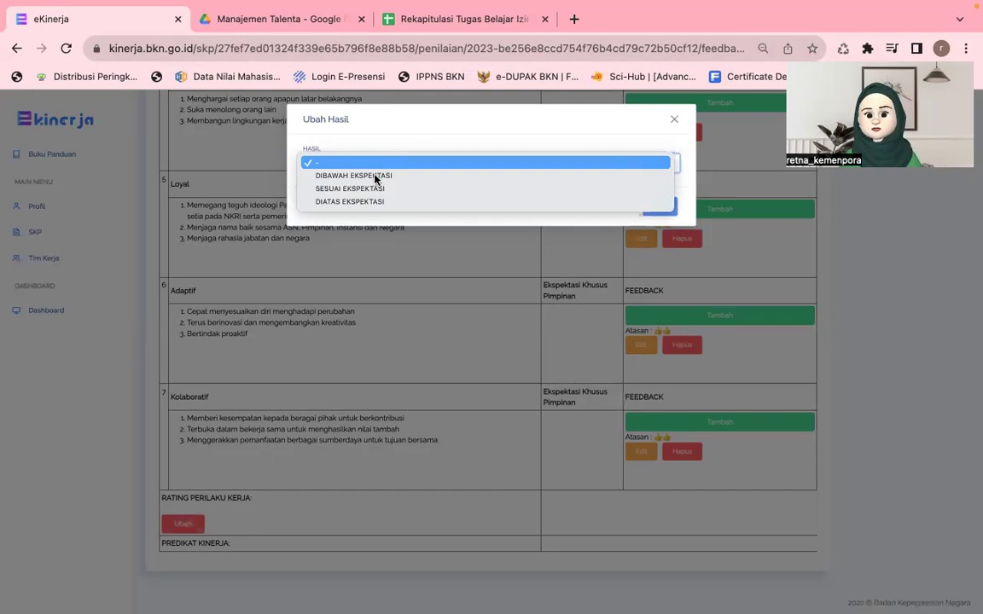
pyautogui.click(358, 202)
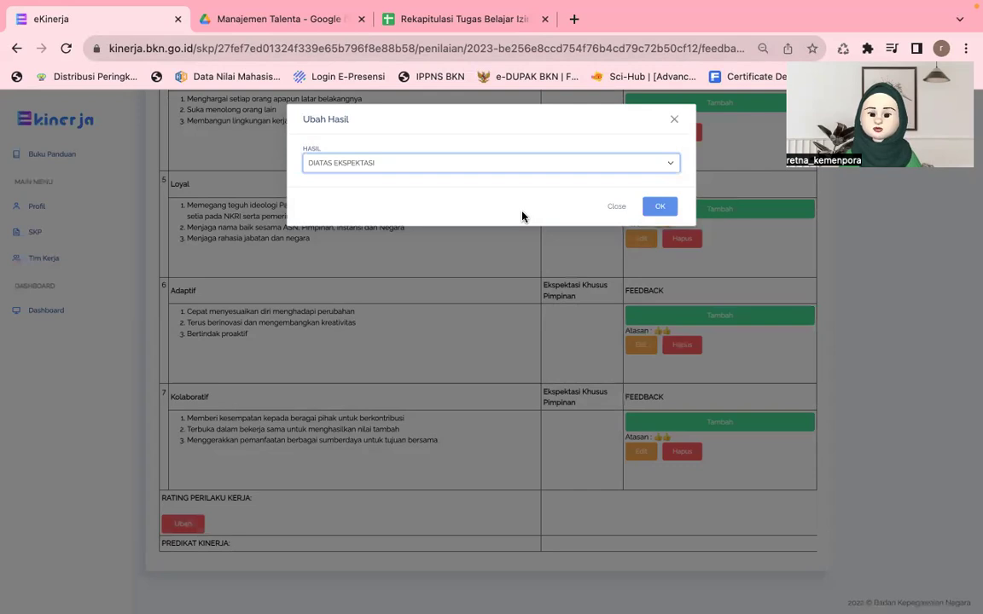
pyautogui.click(659, 207)
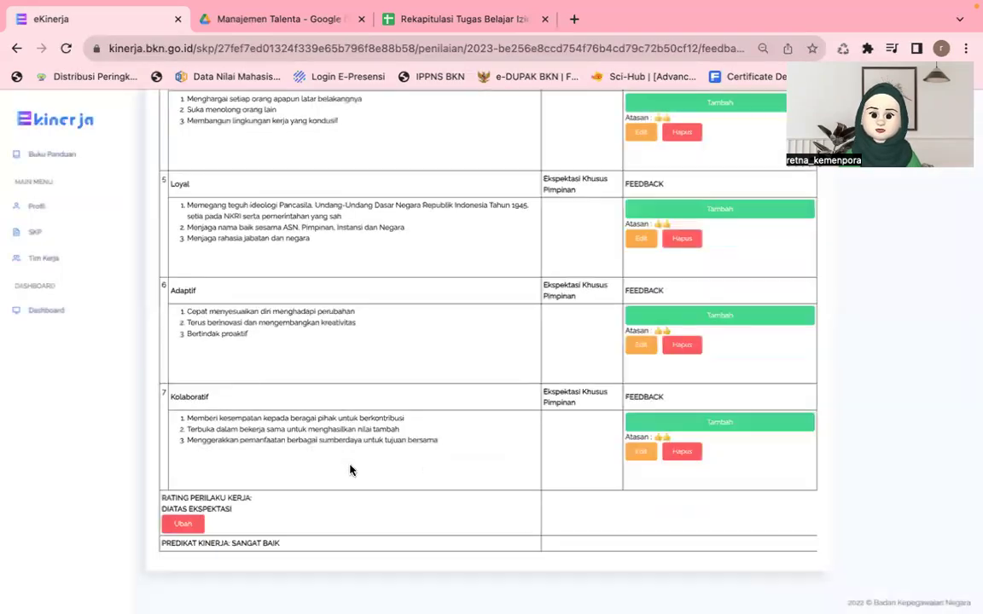
# Step: Highlight the PREDIKAT KINERJA: SANGAT BAIK line, then show all open windows
pyautogui.scroll(-1, 307, 535)
pyautogui.moveTo(282, 534); pyautogui.dragTo(150, 546)
pyautogui.moveTo(162, 537)
pyautogui.mouseDown()
pyautogui.moveTo(281, 533)
pyautogui.moveTo(132, 539)
pyautogui.moveTo(158, 530)
pyautogui.mouseUp()
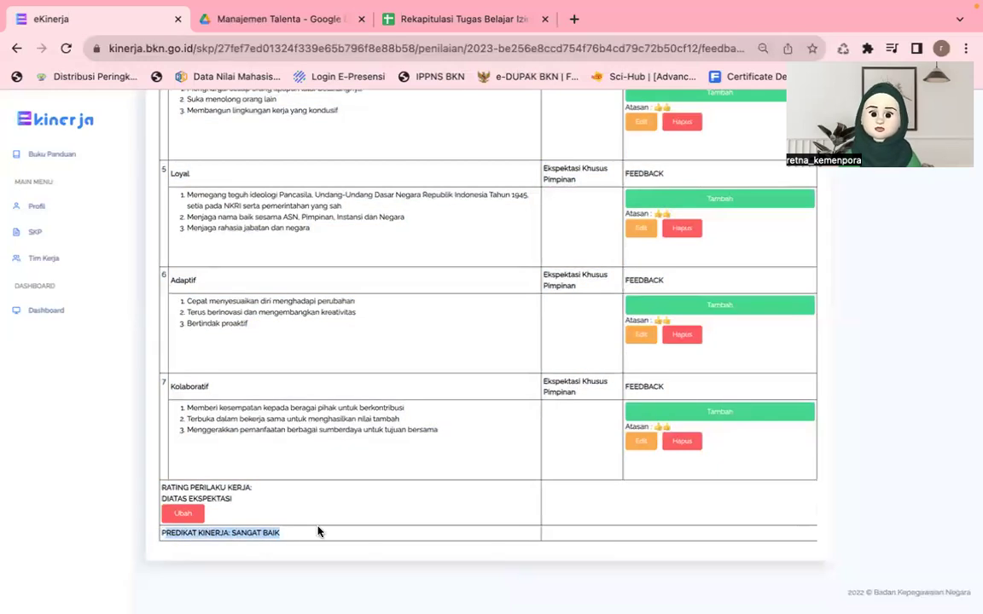
pyautogui.hotkey('ctrl', 'Up')
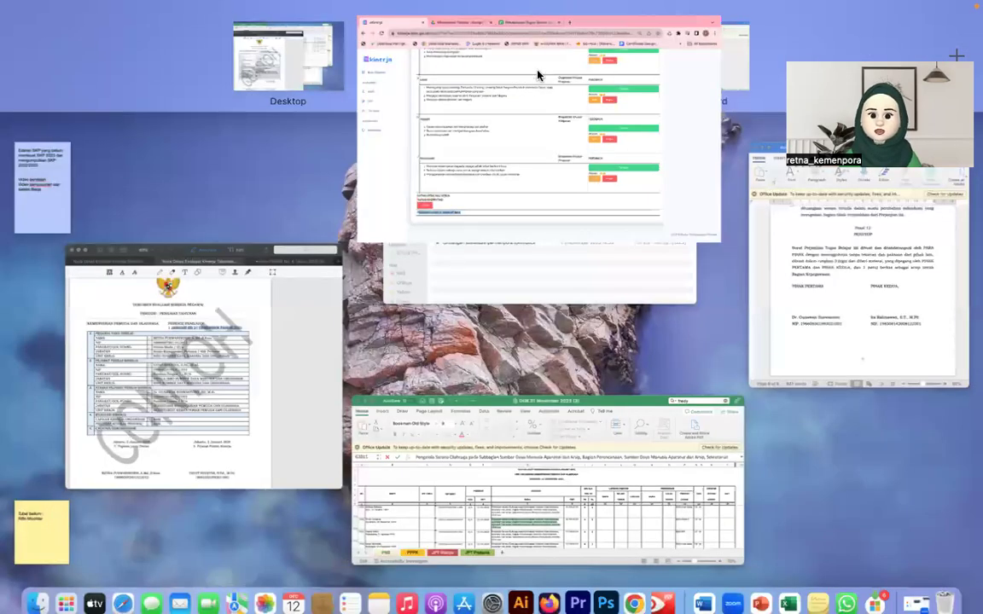
# Step: Bring eKinerja back full screen and log out of the supervisor account
pyautogui.click(537, 73)
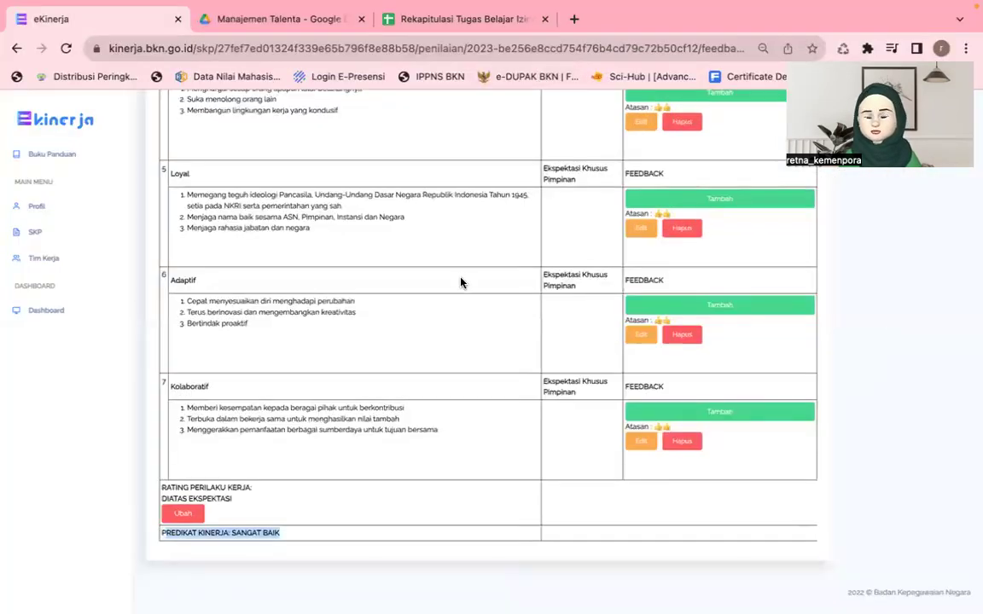
pyautogui.scroll(15, 492, 246)
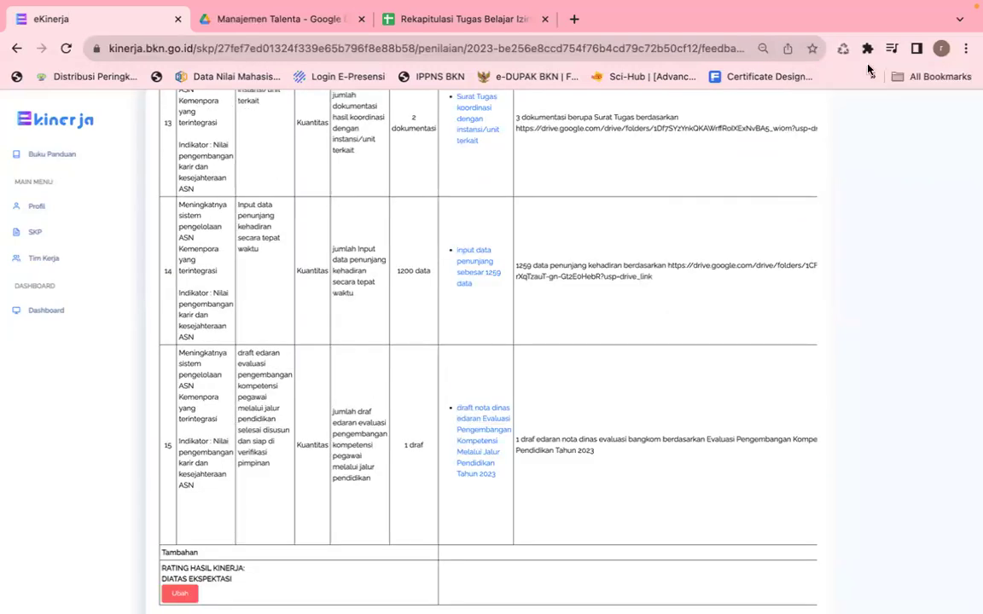
pyautogui.scroll(15, 871, 158)
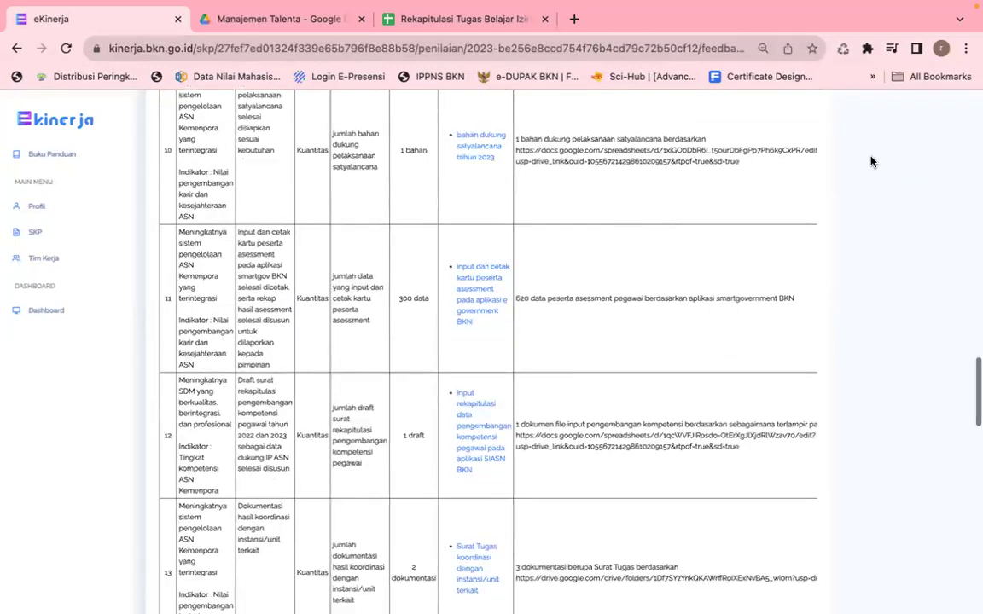
pyautogui.scroll(5, 871, 161)
pyautogui.click(906, 108)
pyautogui.moveTo(330, 6)
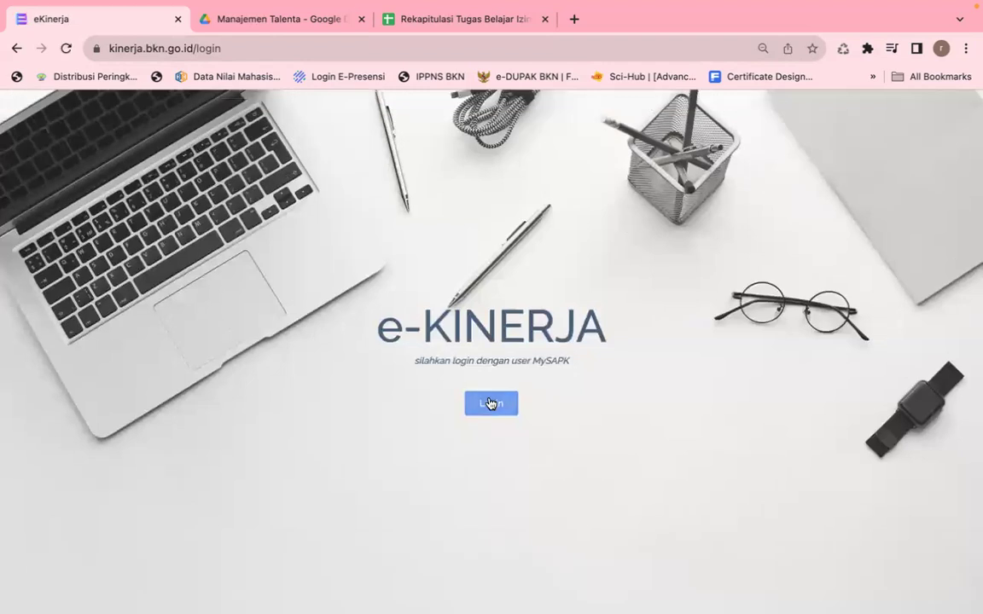
# Step: Sign in via SIASN SSO with the employee's saved login, then switch to the evaluation PDF in PDF Expert
pyautogui.click(493, 403)
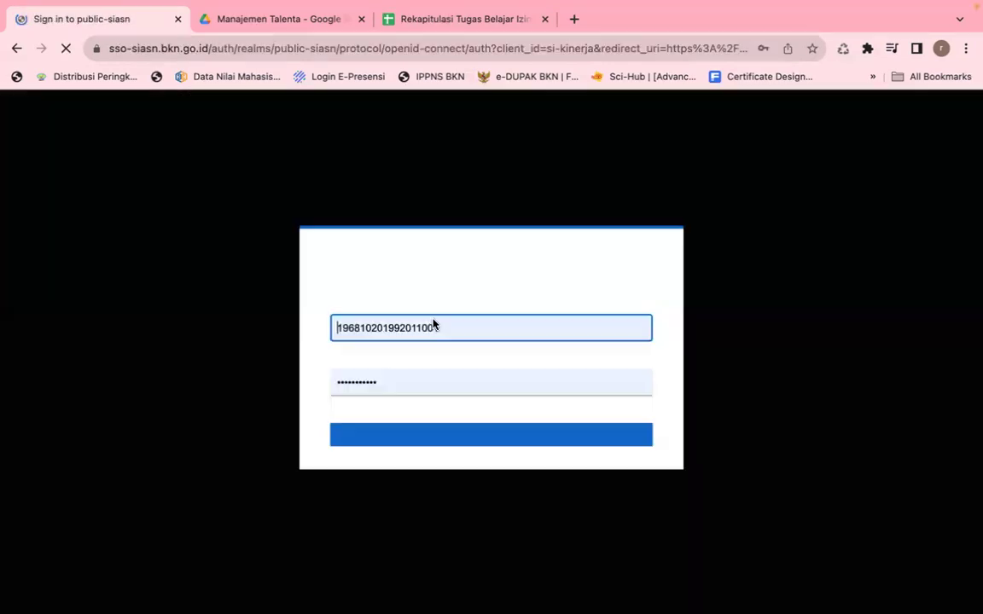
pyautogui.doubleClick(433, 327)
pyautogui.write('1989')
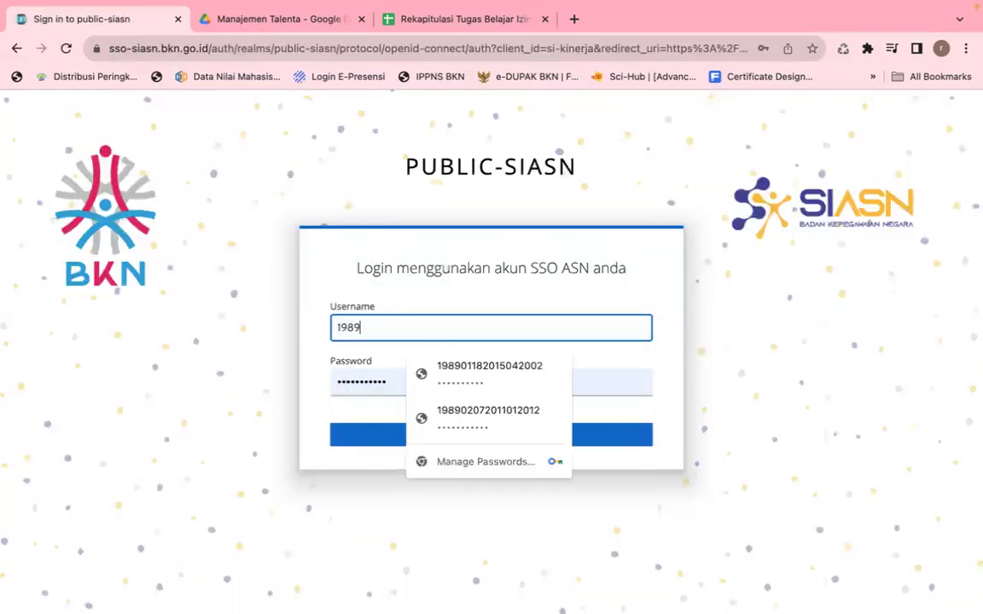
pyautogui.click(491, 416)
pyautogui.click(446, 436)
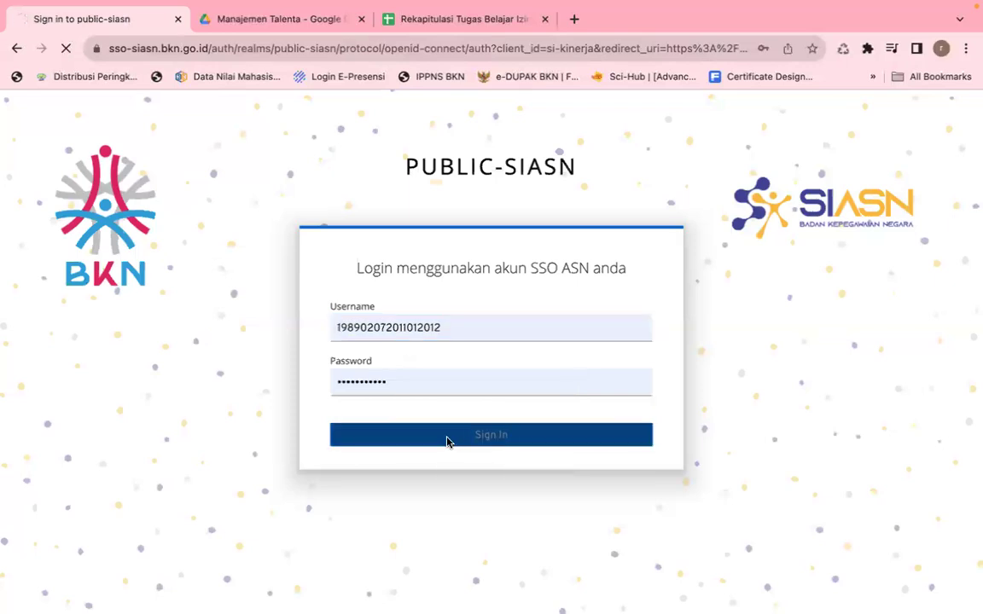
pyautogui.hotkey('ctrl', 'Up')
pyautogui.click(657, 602)
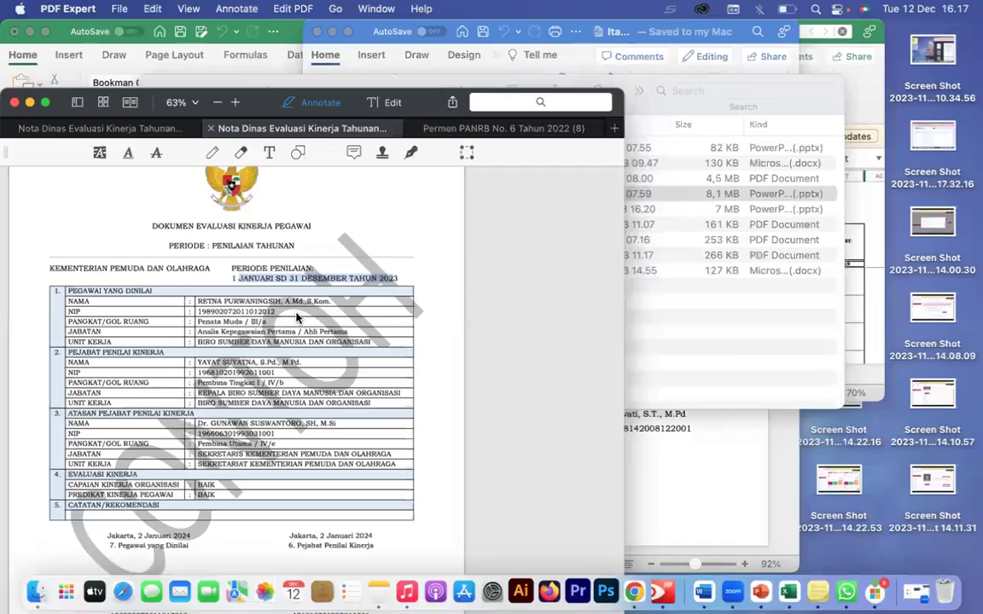
# Step: Scroll through the Dokumen Evaluasi Kinerja Pegawai pages, then go back to Chrome's Daftar SKP list
pyautogui.scroll(-15, 350, 277)
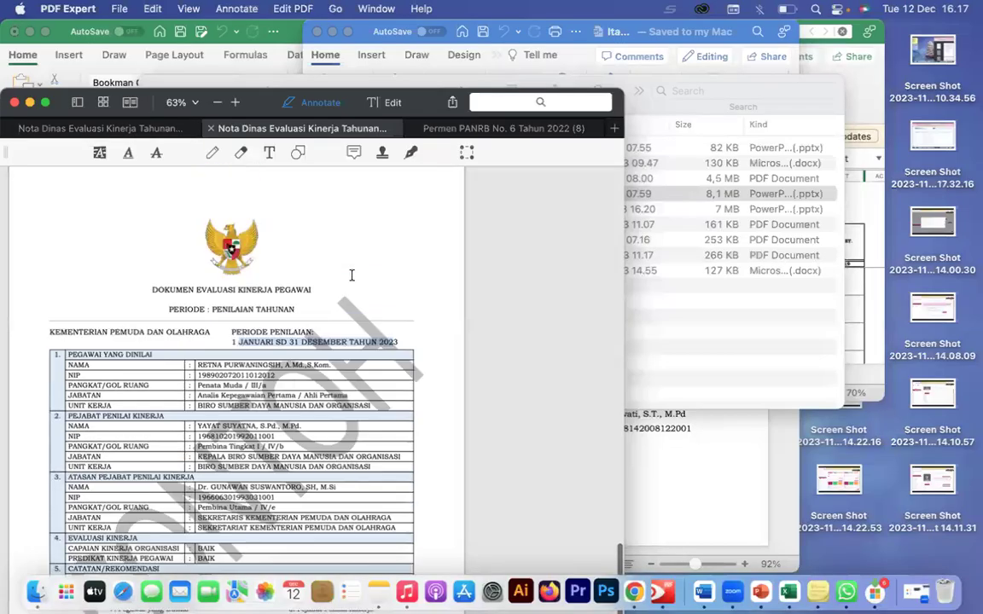
pyautogui.scroll(10, 351, 277)
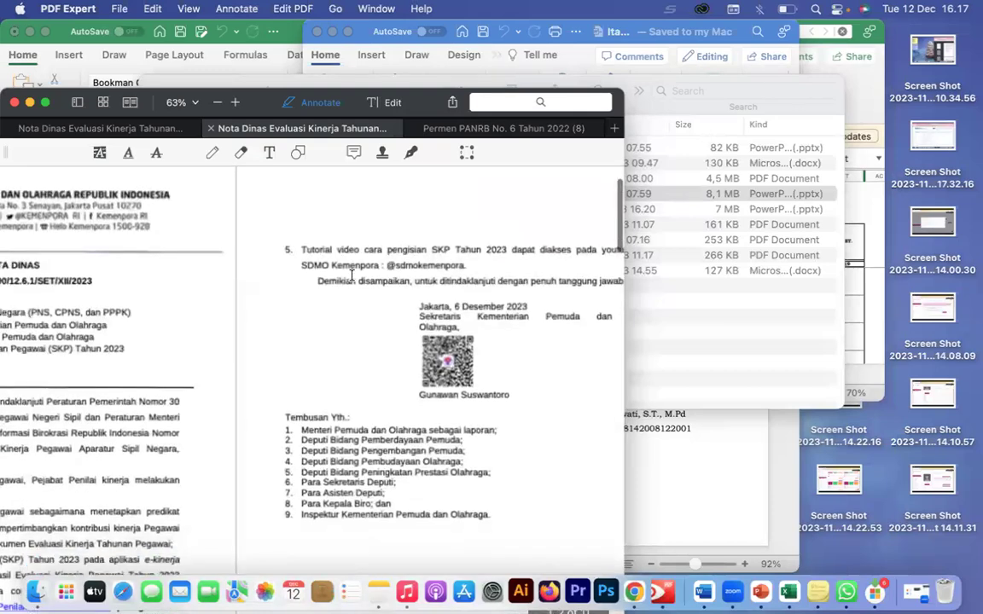
pyautogui.scroll(-10, 351, 276)
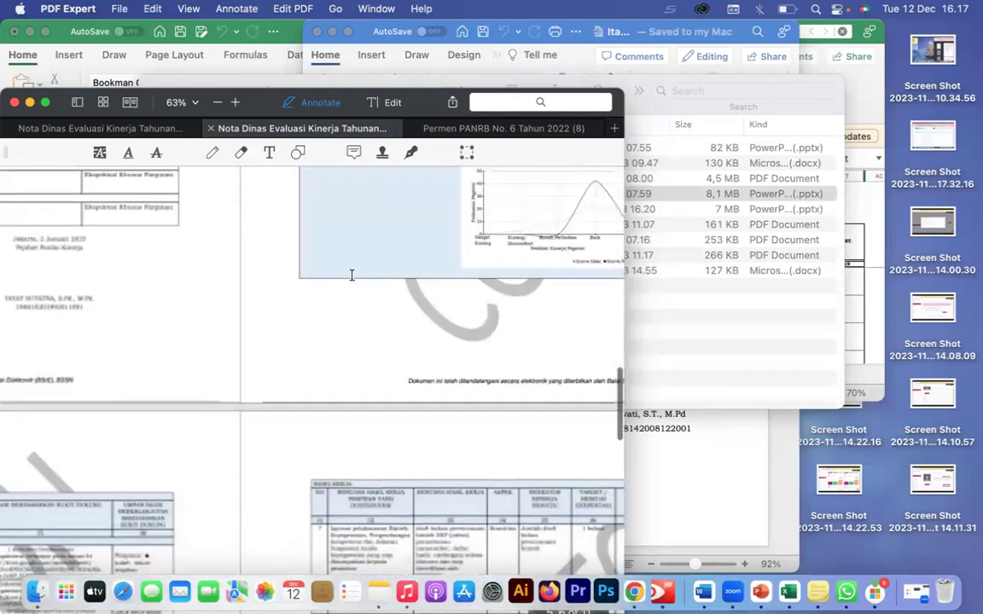
pyautogui.scroll(-5, 350, 277)
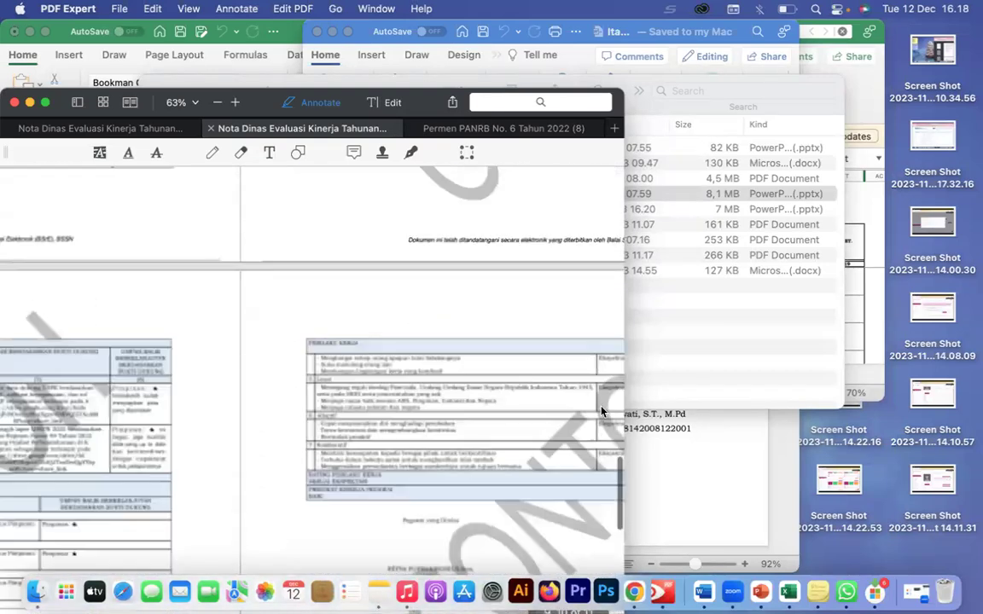
pyautogui.click(636, 592)
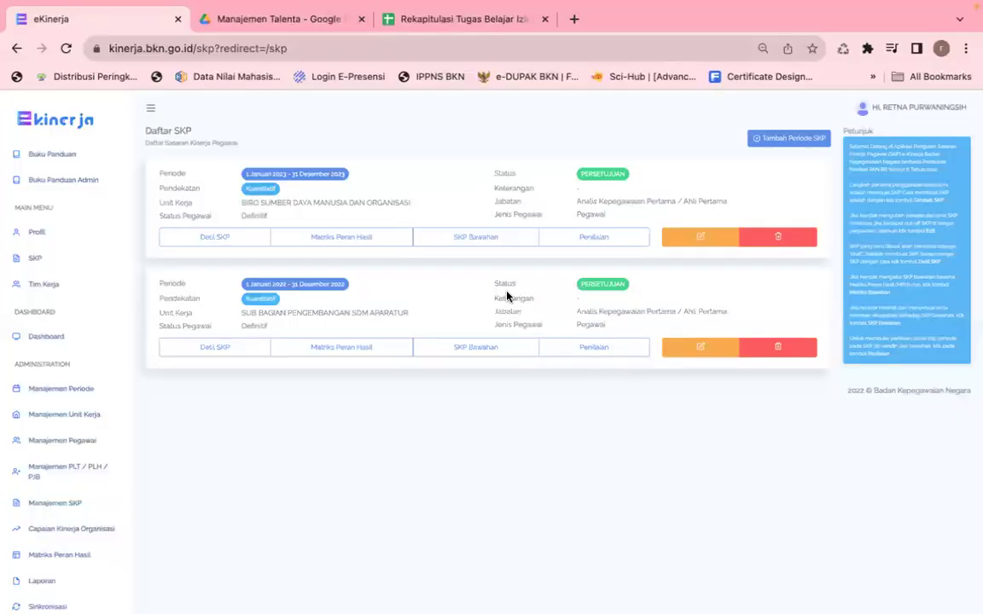
# Step: Open the Penilaian page of the 2023 SKP, retrying twice from the SKP list
pyautogui.click(593, 246)
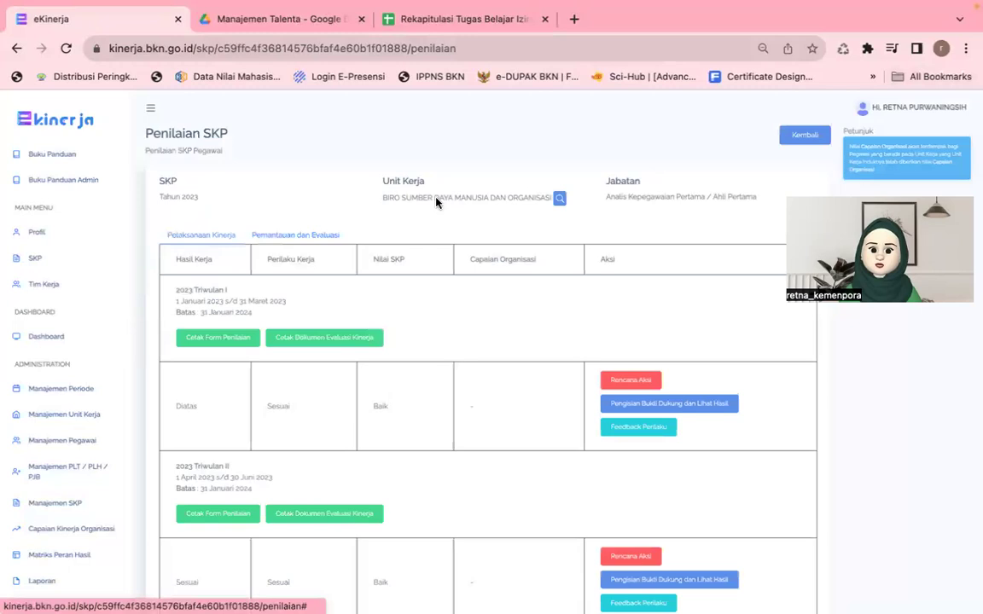
pyautogui.click(34, 257)
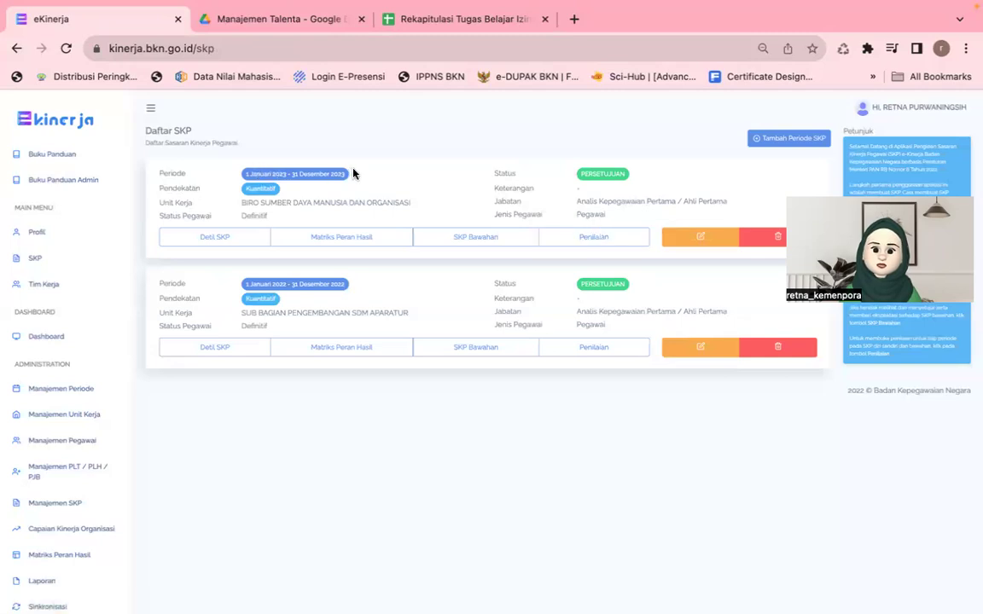
pyautogui.click(599, 239)
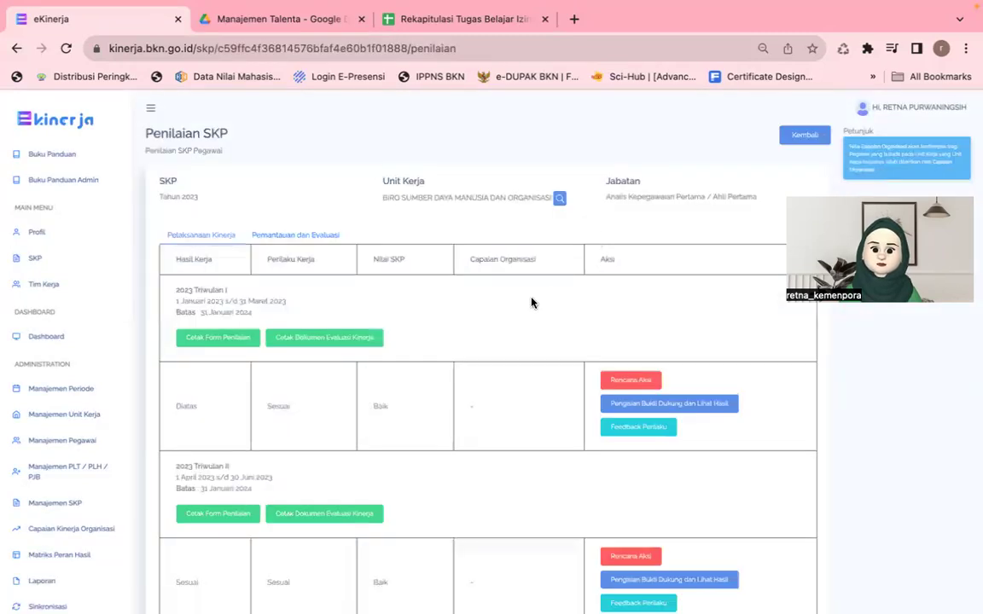
pyautogui.click(41, 257)
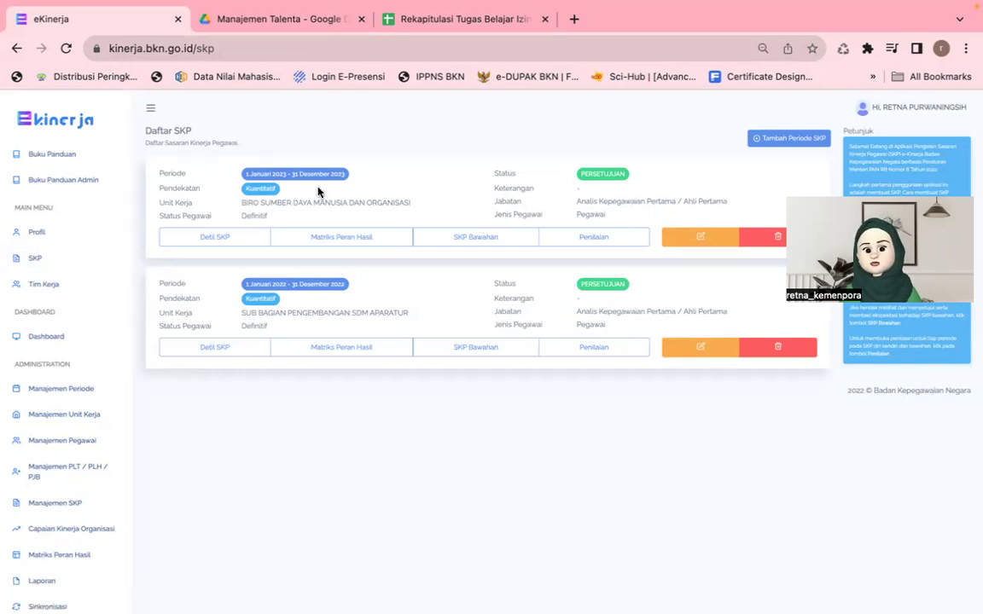
pyautogui.click(585, 239)
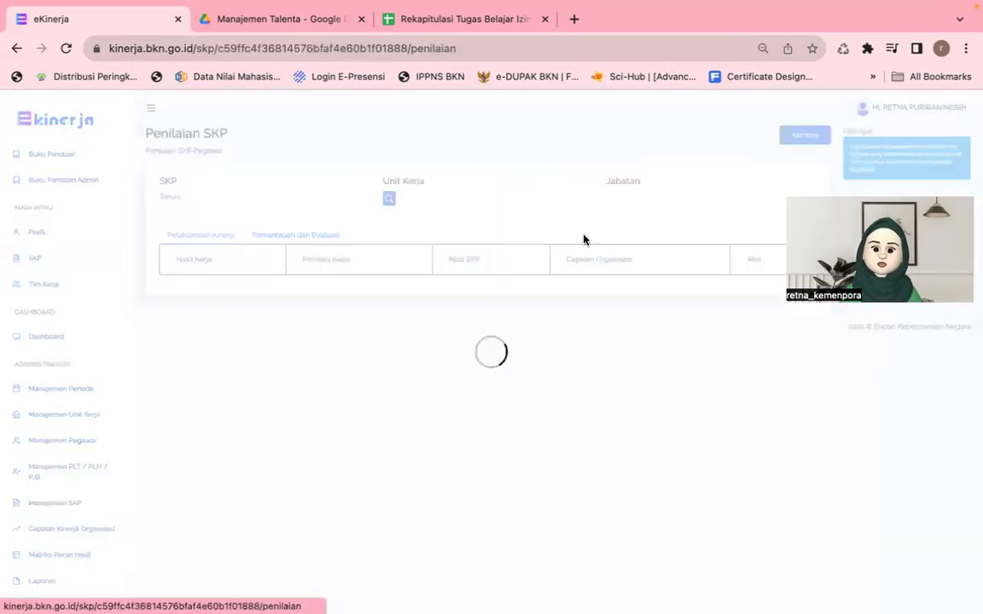
# Step: Highlight the Penilaian Tahunan heading and its Diatas, Diatas and Sangat Baik results
pyautogui.scroll(-15, 523, 346)
pyautogui.scroll(-9, 523, 346)
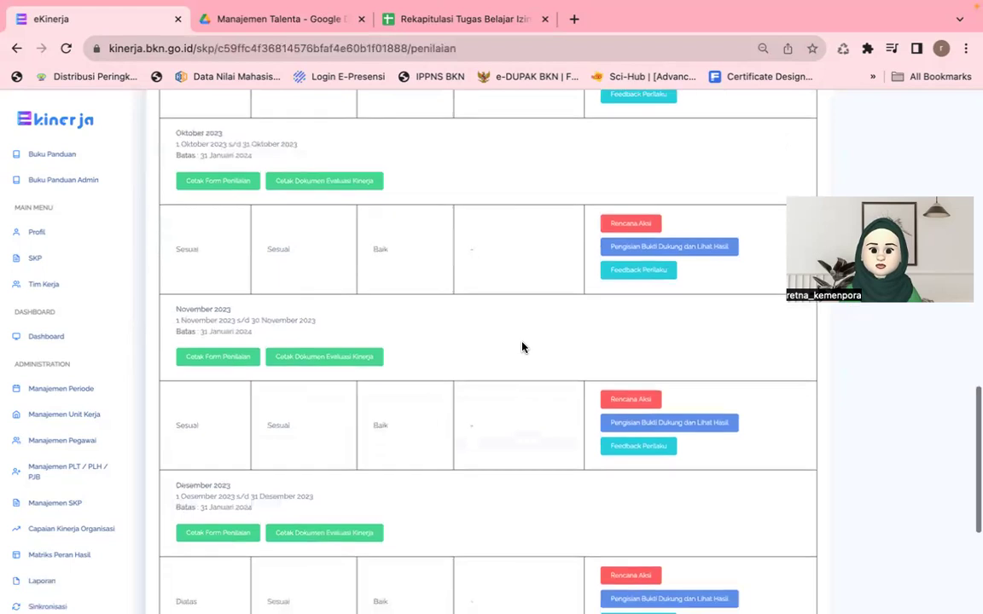
pyautogui.moveTo(177, 502); pyautogui.dragTo(395, 517)
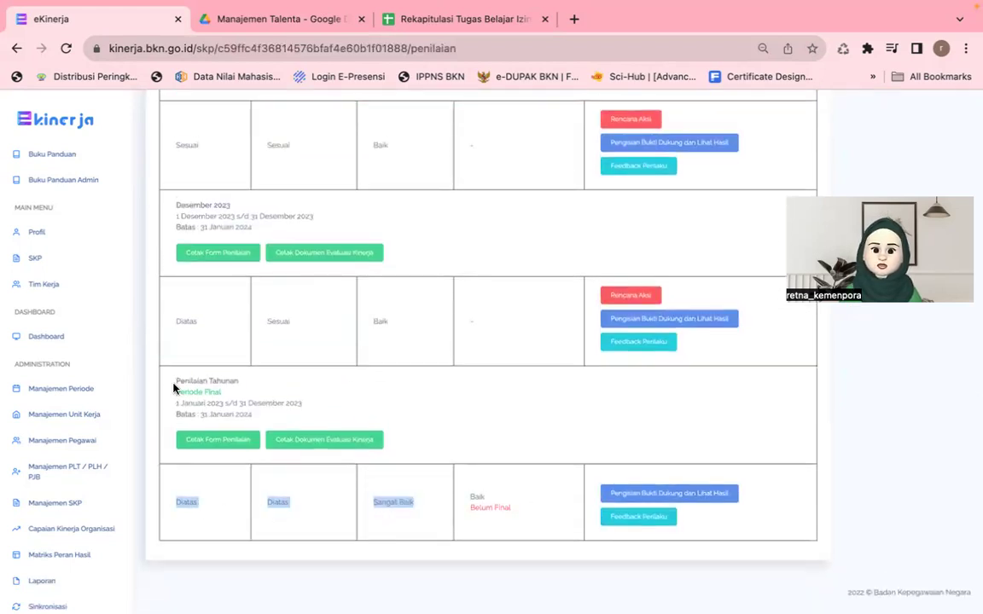
pyautogui.moveTo(173, 388); pyautogui.dragTo(216, 391)
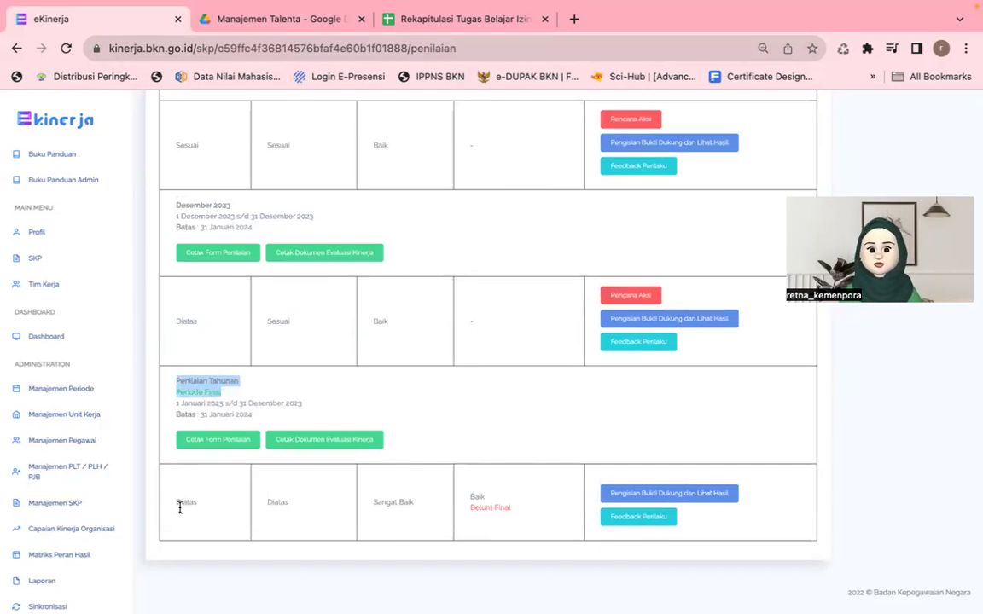
pyautogui.doubleClick(278, 503)
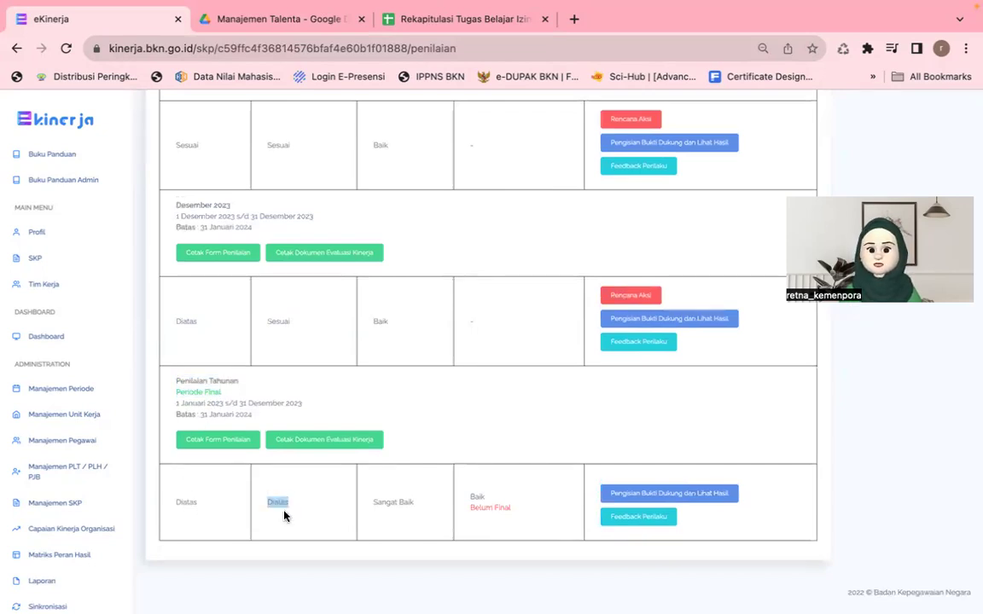
pyautogui.tripleClick(409, 503)
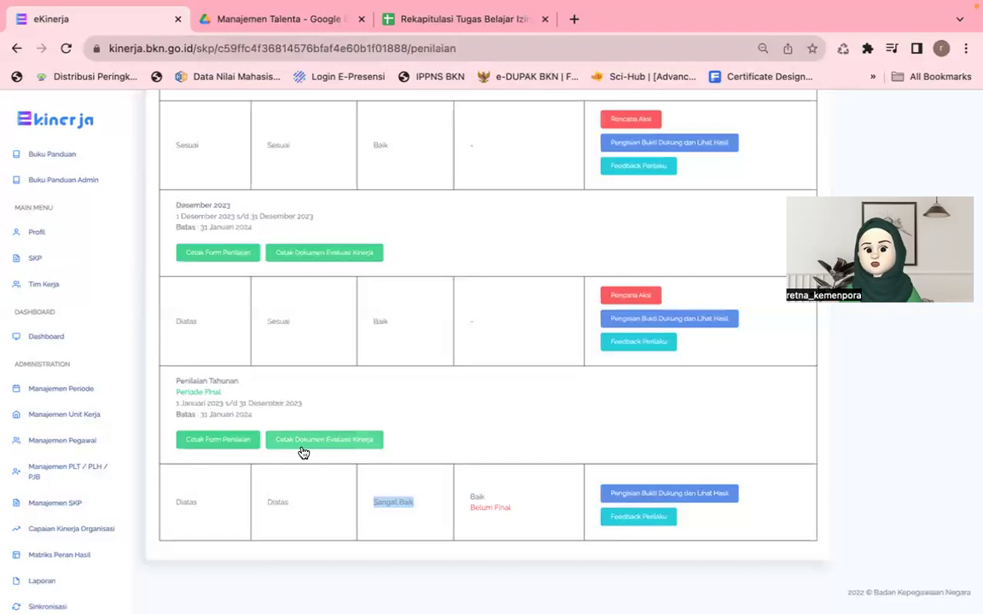
# Step: Submit Cetak Penilaian SKP with date 29/12/2023 and location Jakarta
pyautogui.click(226, 441)
pyautogui.click(340, 163)
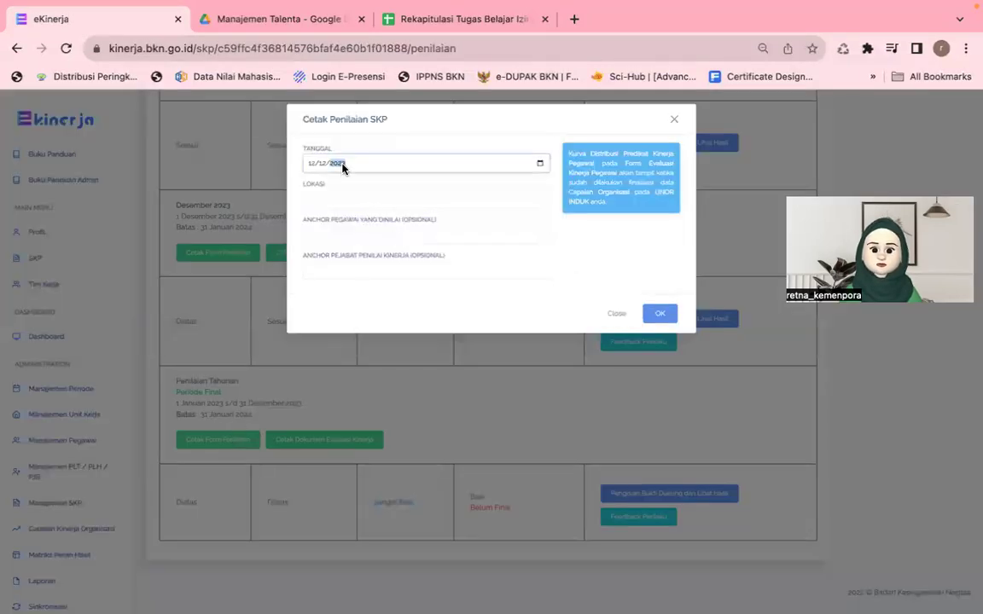
pyautogui.click(539, 163)
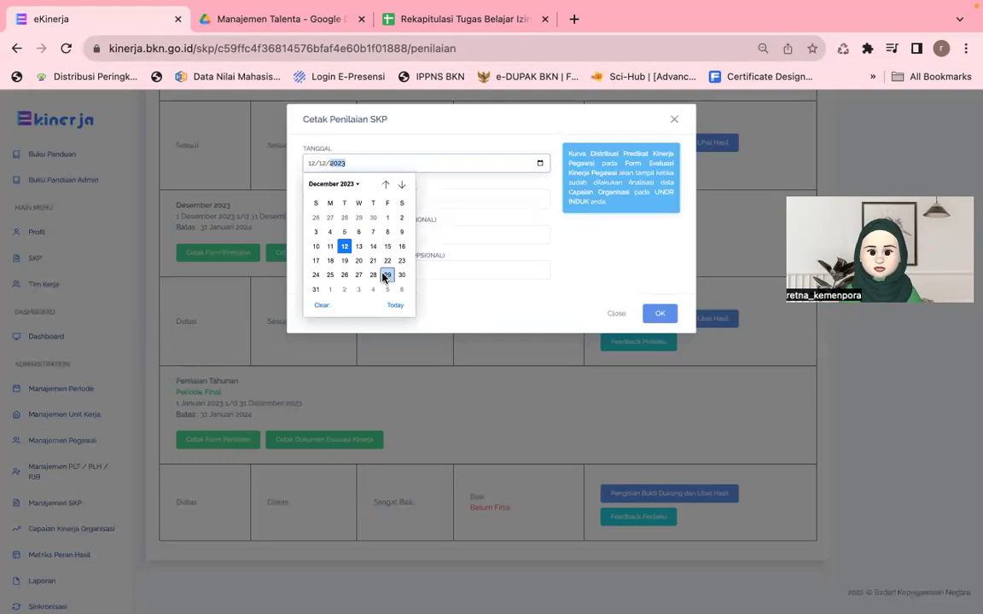
pyautogui.click(401, 185)
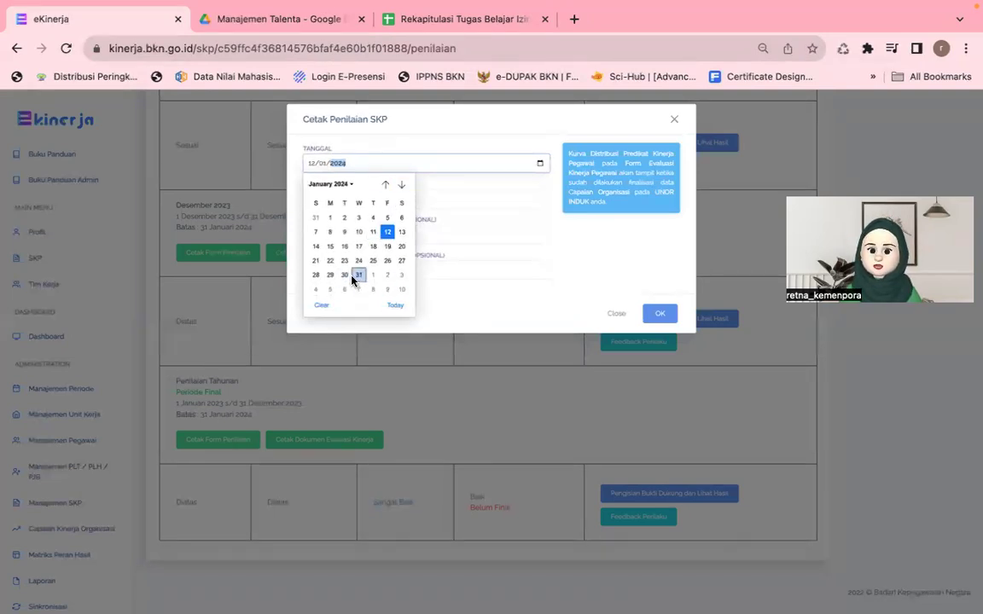
pyautogui.click(385, 184)
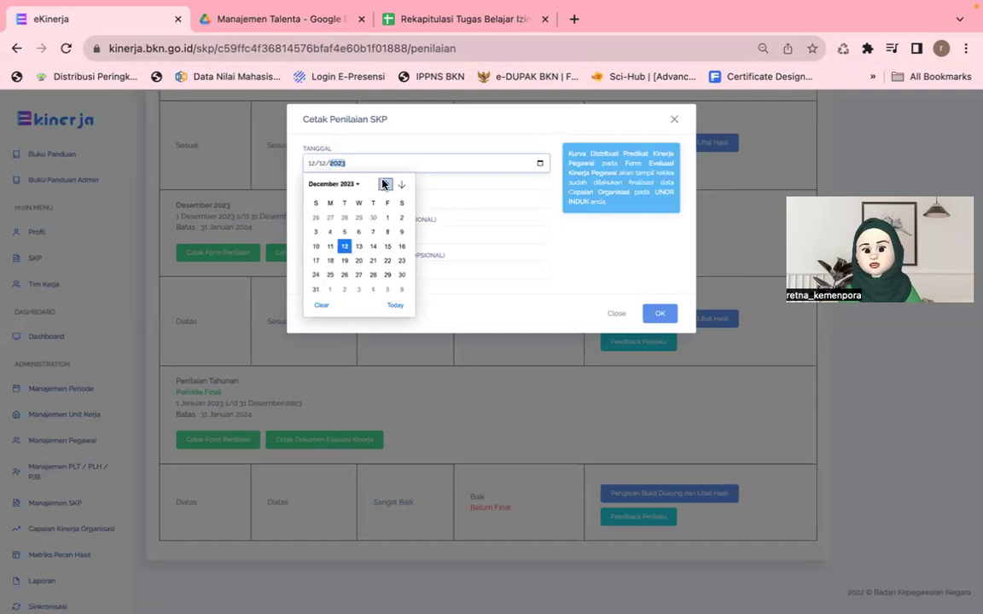
pyautogui.click(387, 274)
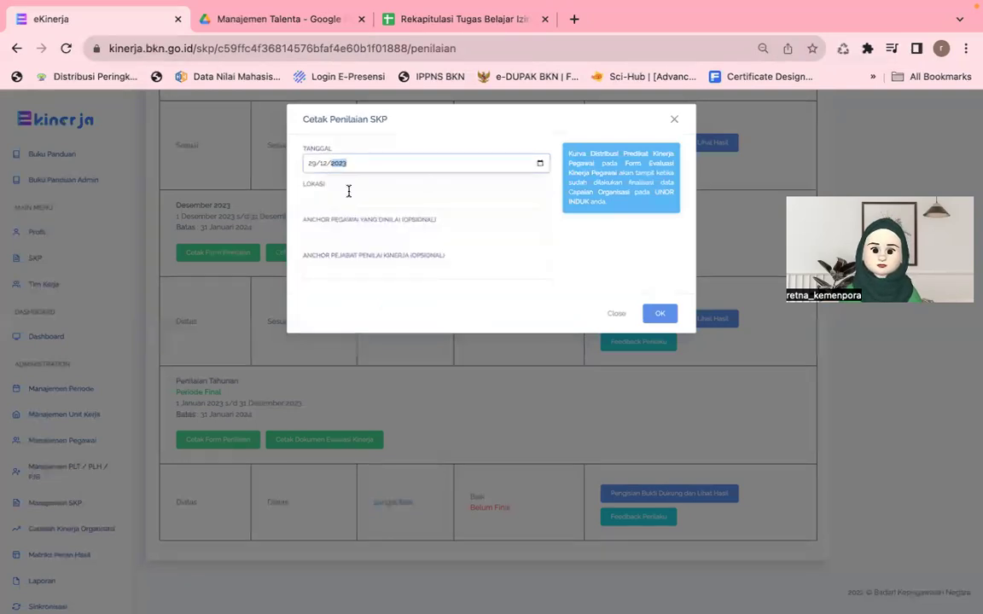
pyautogui.click(348, 191)
pyautogui.click(401, 232)
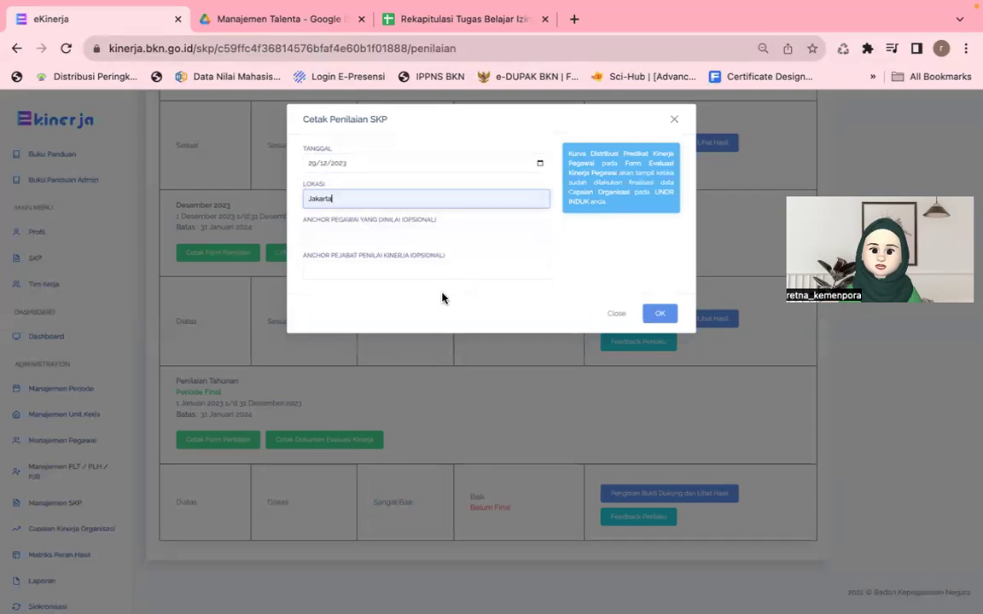
pyautogui.click(659, 313)
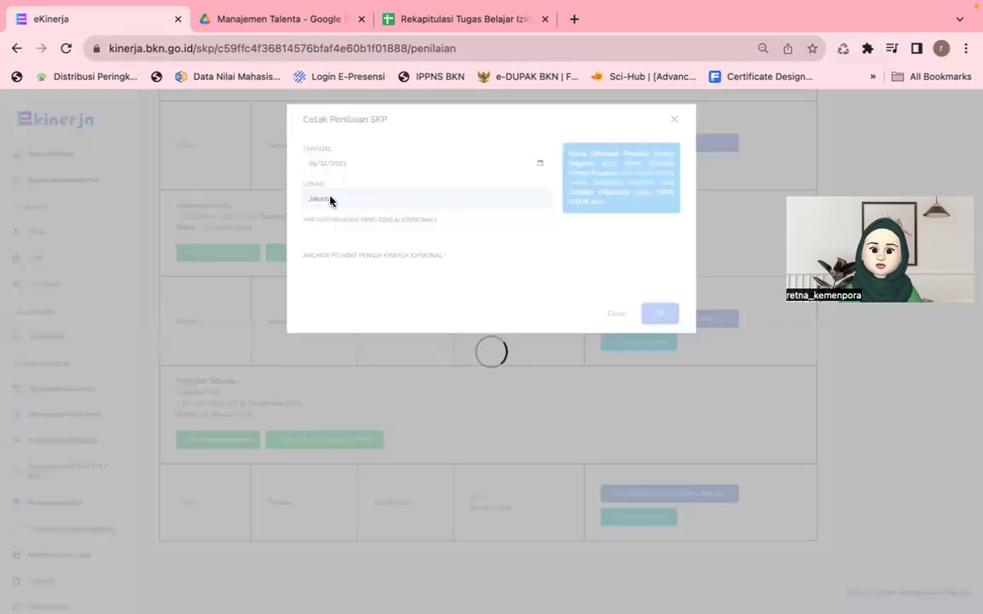
# Step: Scroll the six-page appraisal PDF, selecting the DIATAS EKSPEKTASI and SANGAT BAIK ratings
pyautogui.moveTo(357, 6)
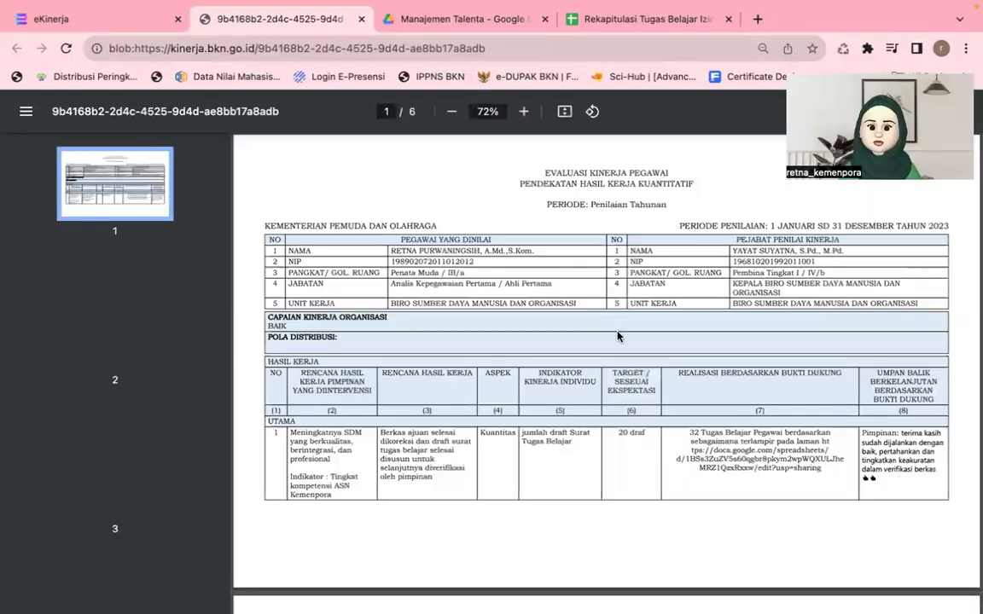
pyautogui.scroll(-1, 618, 336)
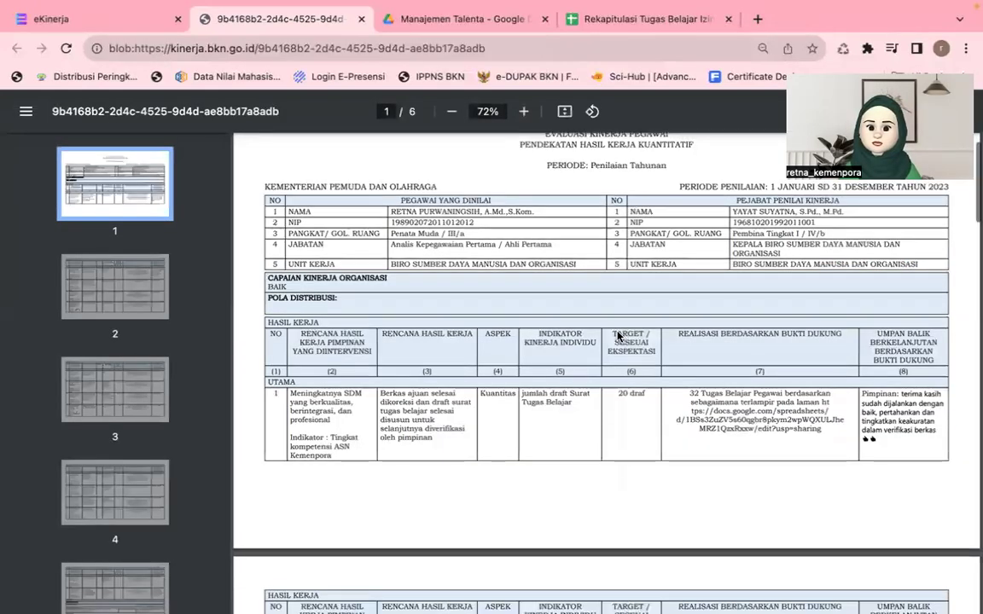
pyautogui.scroll(-3, 617, 336)
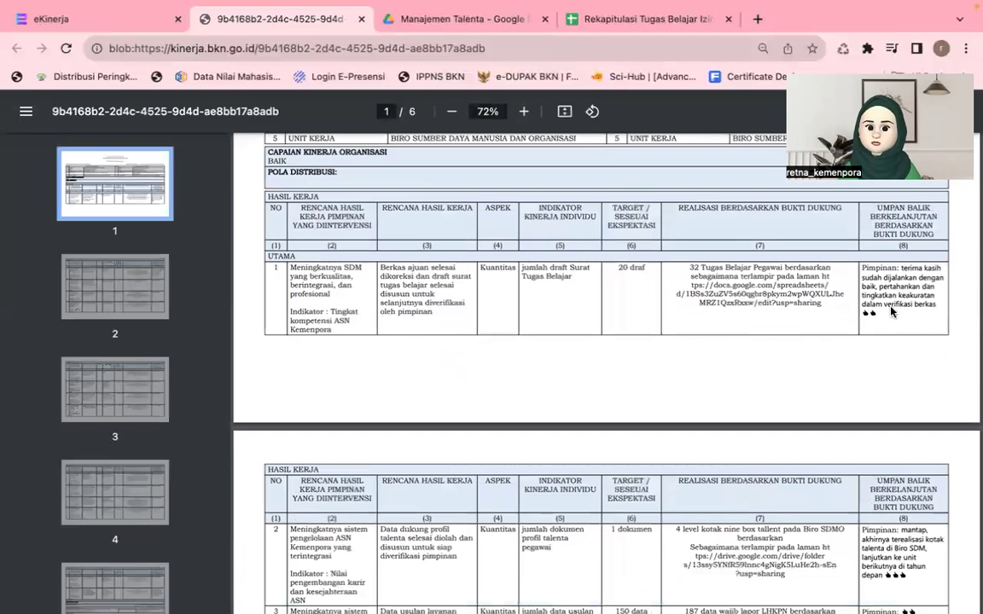
pyautogui.scroll(-8, 887, 324)
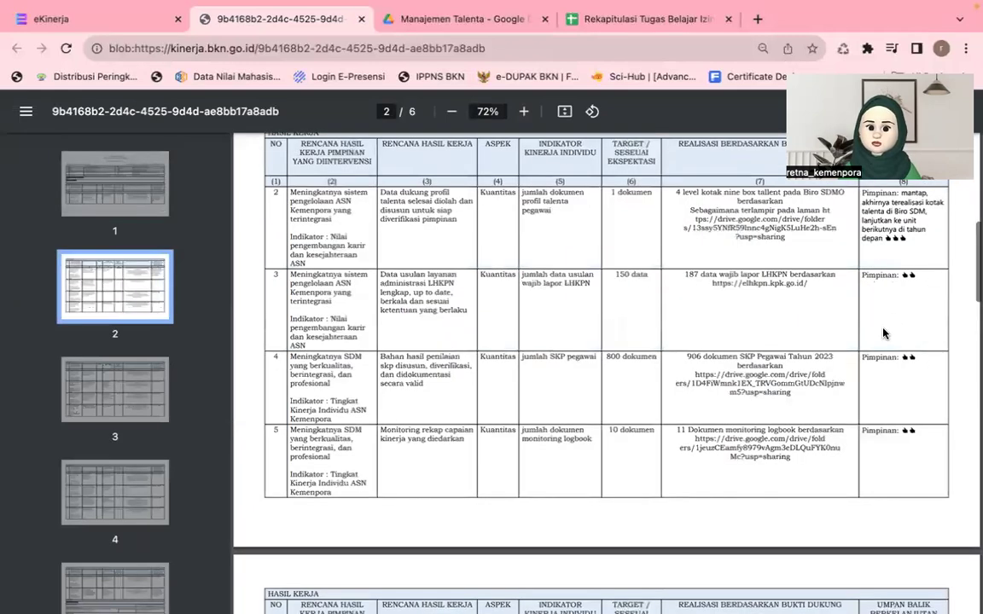
pyautogui.scroll(-20, 883, 333)
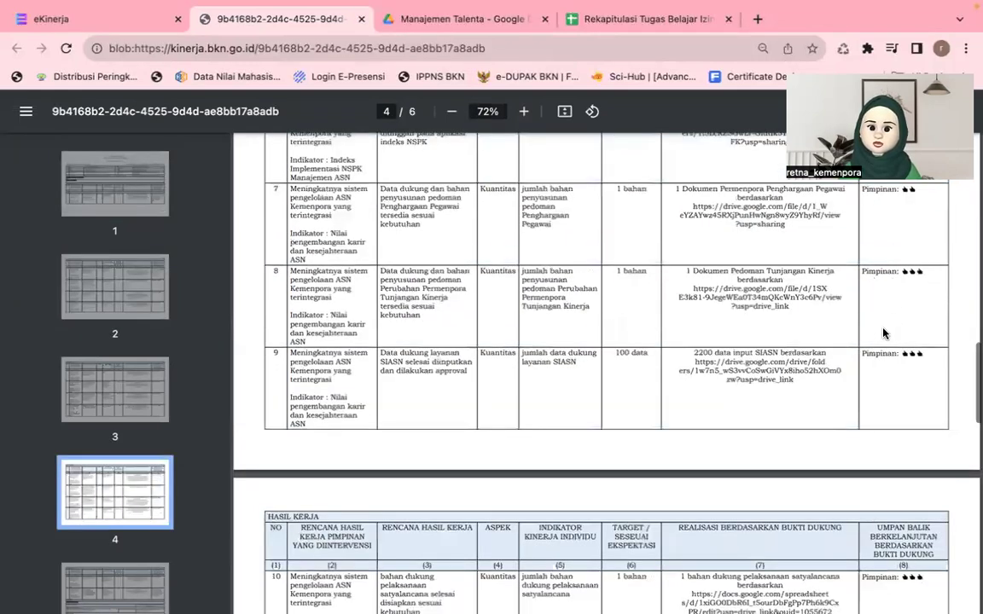
pyautogui.scroll(-9, 883, 333)
pyautogui.scroll(-5, 883, 332)
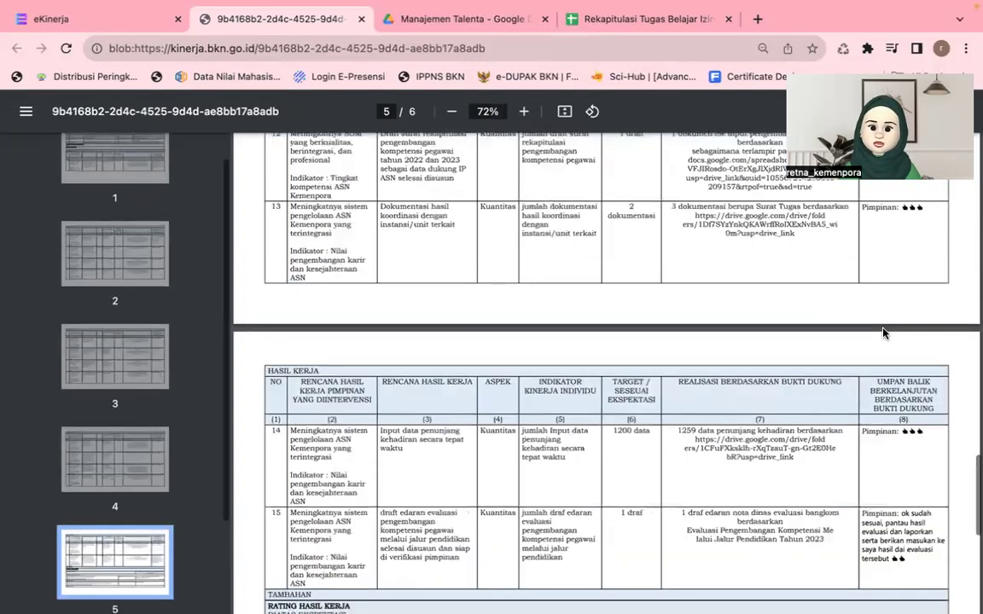
pyautogui.scroll(-8, 883, 332)
pyautogui.tripleClick(348, 267)
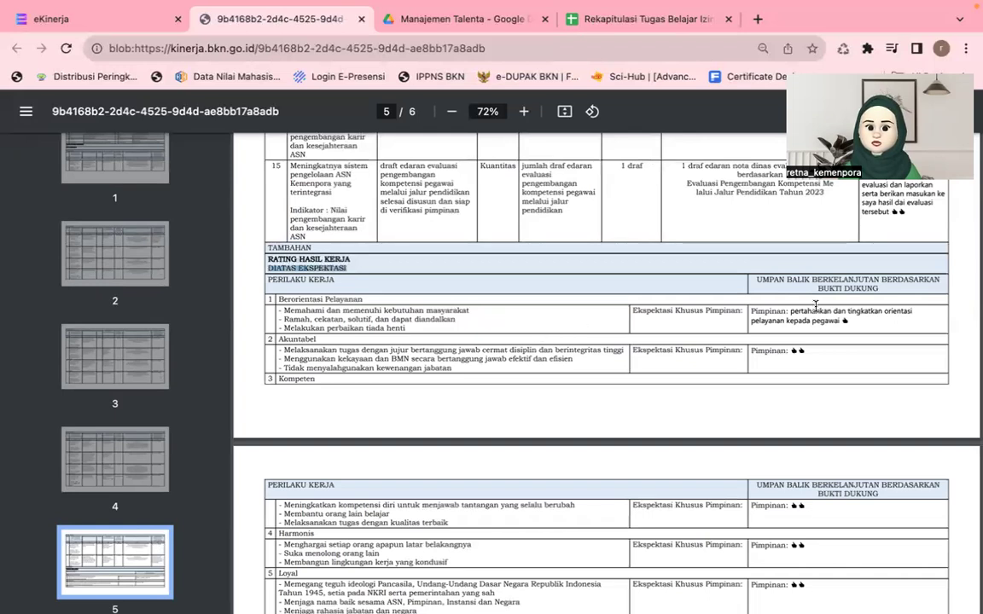
pyautogui.scroll(-1, 808, 331)
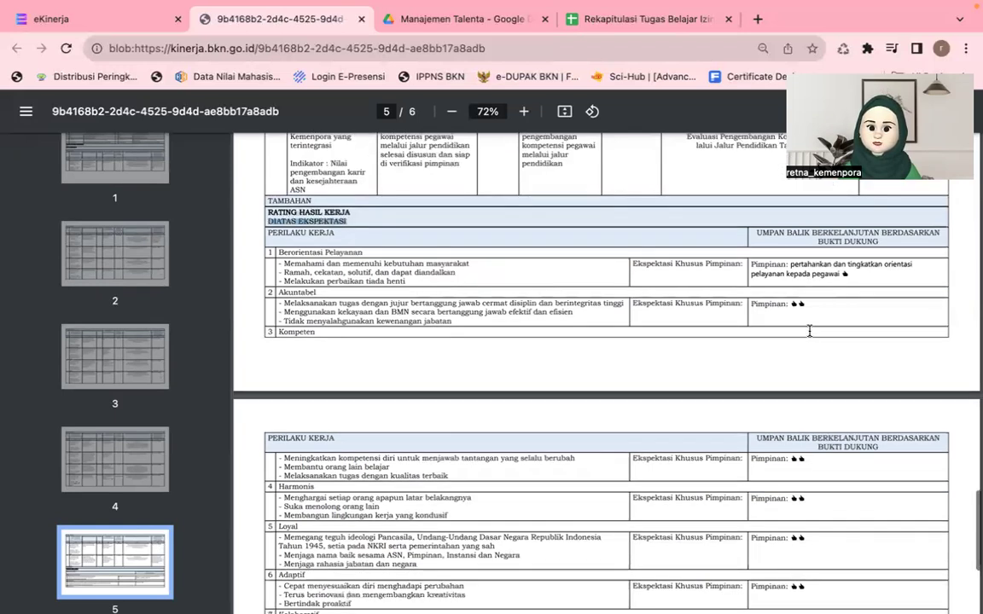
pyautogui.scroll(-5, 809, 331)
pyautogui.tripleClick(344, 442)
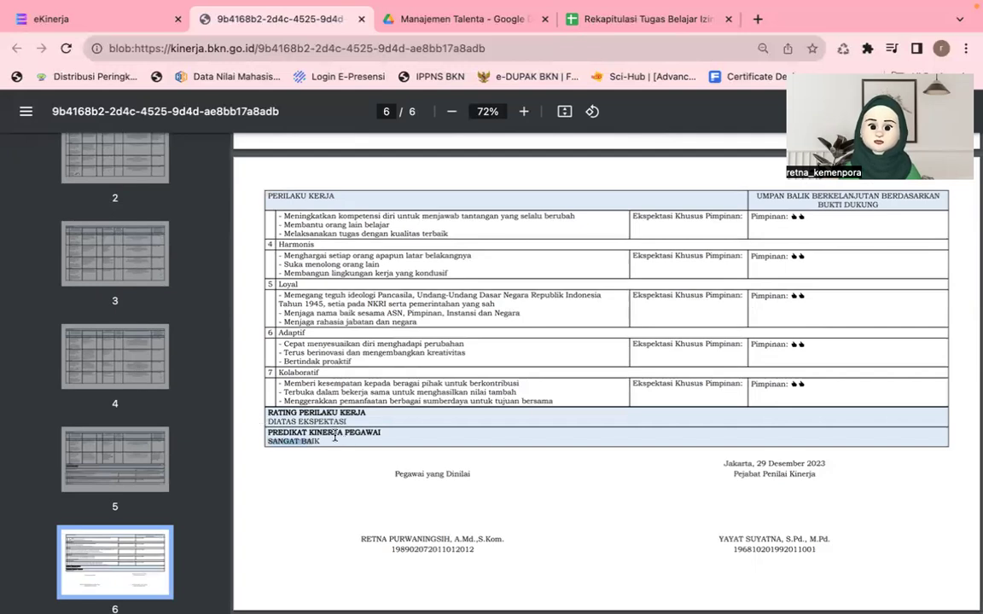
pyautogui.moveTo(335, 437); pyautogui.dragTo(694, 243)
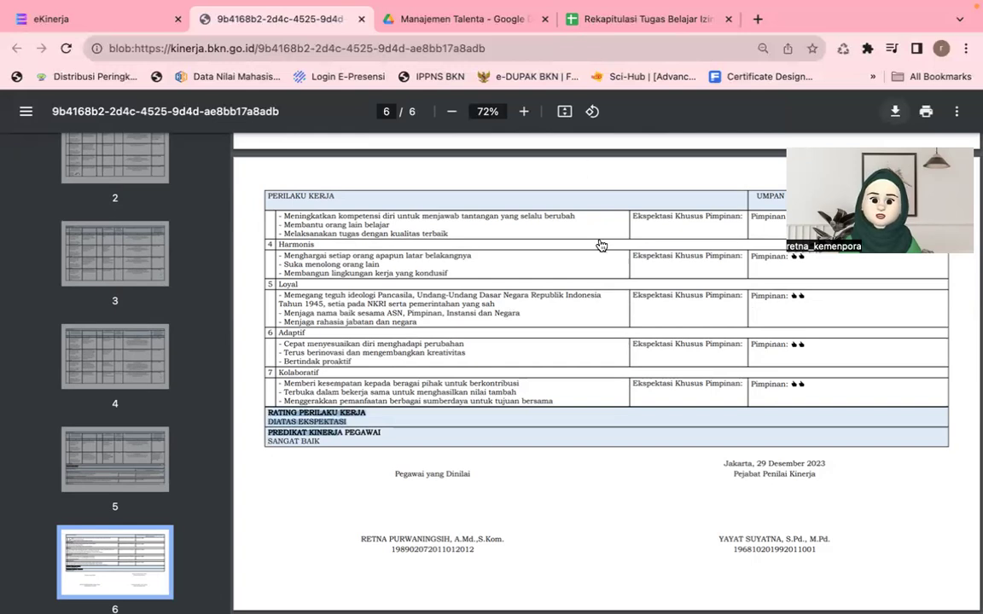
# Step: Download the appraisal PDF into EKINERJA BKN under a 2023 penilaian SKP name with the employee's name
pyautogui.click(893, 112)
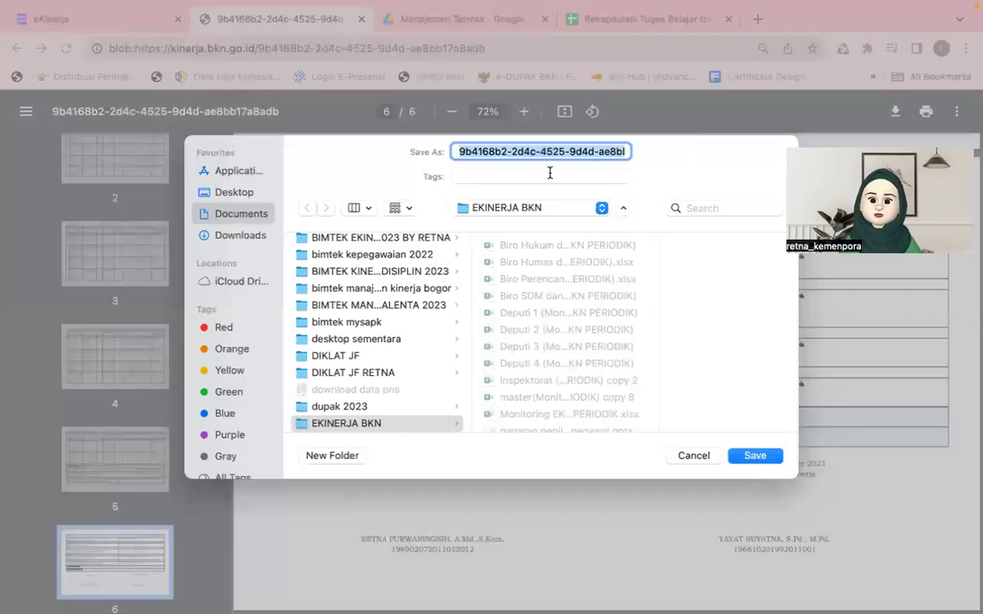
pyautogui.write('skp ')
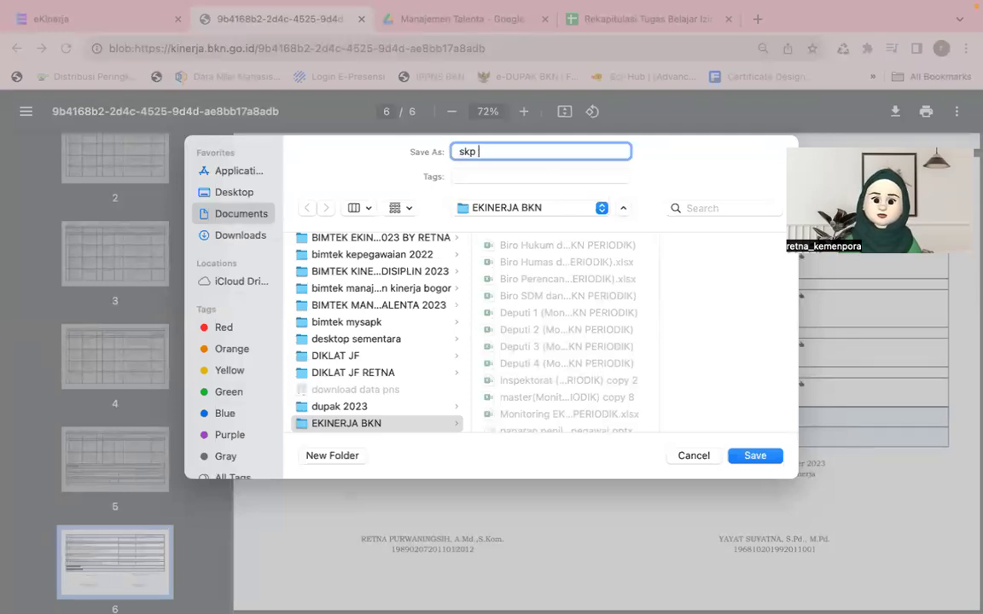
pyautogui.write('retpeniaai')
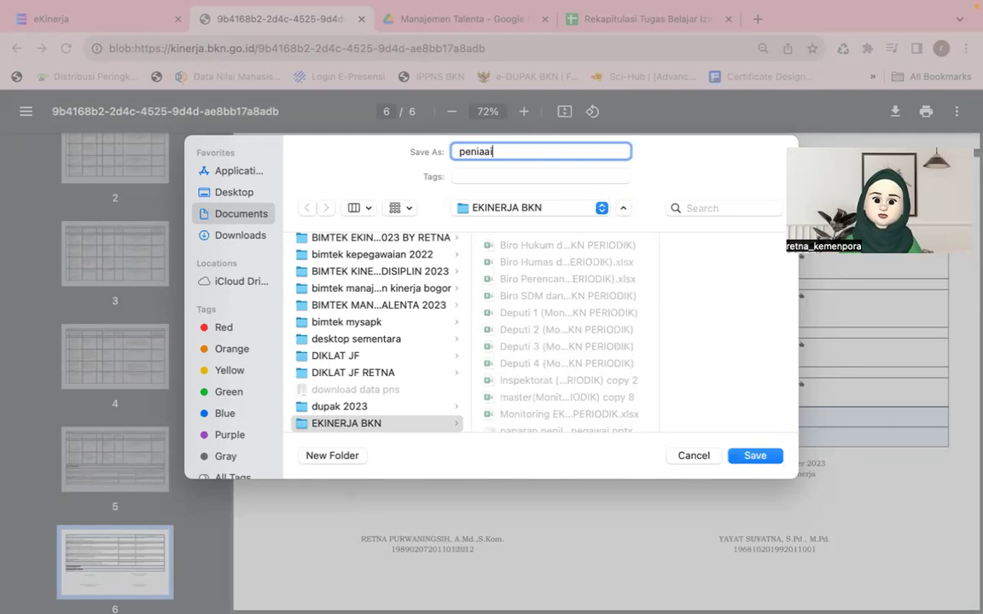
pyautogui.write('an skp retna 2023')
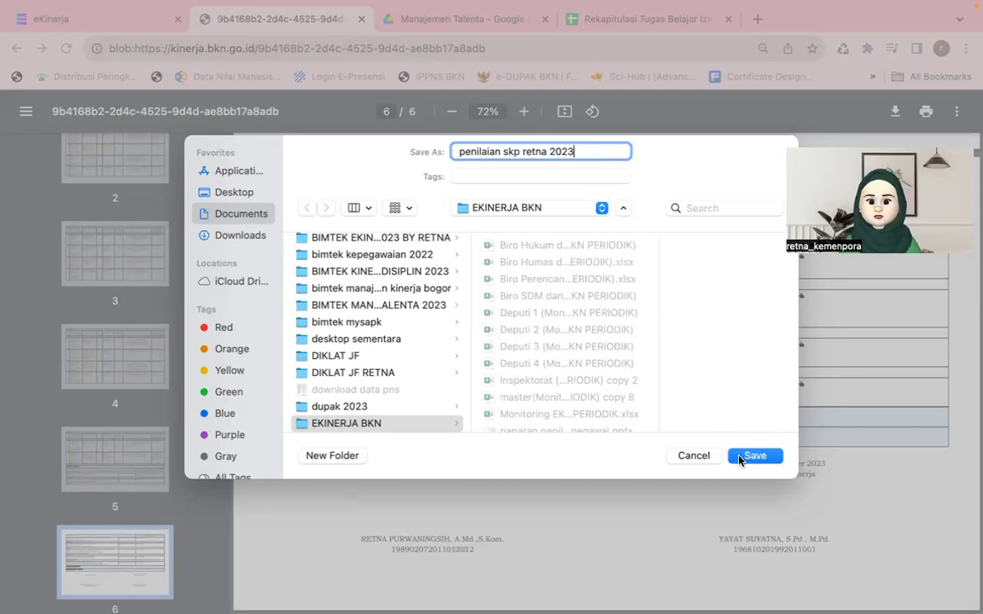
pyautogui.press('Return')
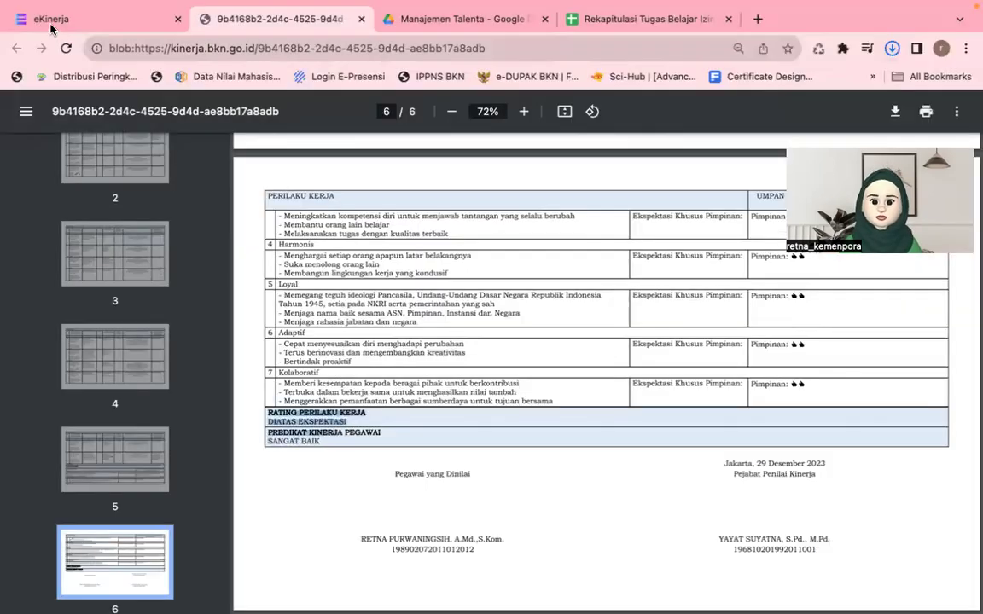
pyautogui.click(50, 21)
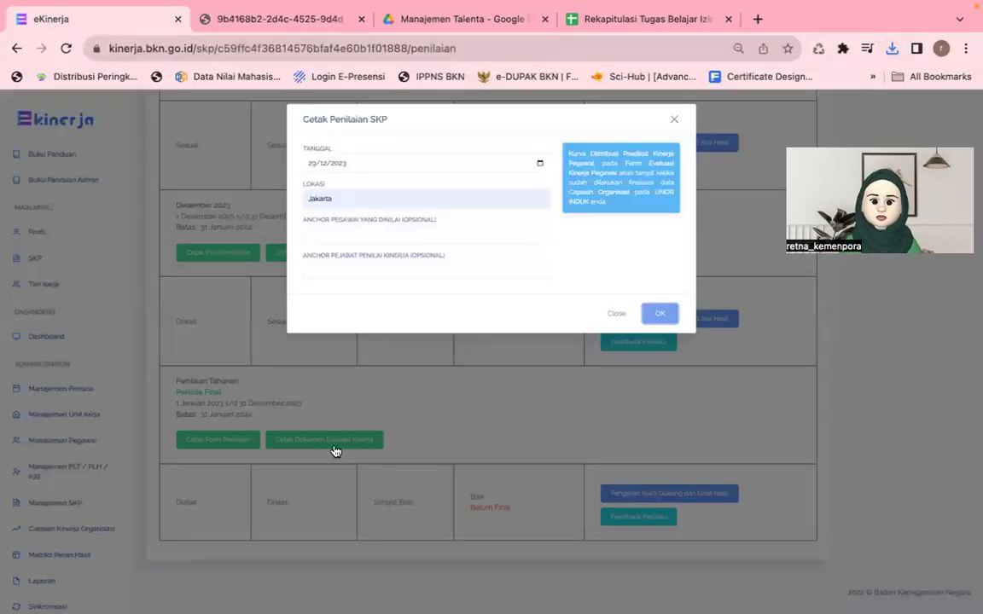
# Step: Switch to the evaluation document form and set the employee's date to 03/01/2024 and location to Jakarta
pyautogui.click(334, 452)
pyautogui.click(335, 445)
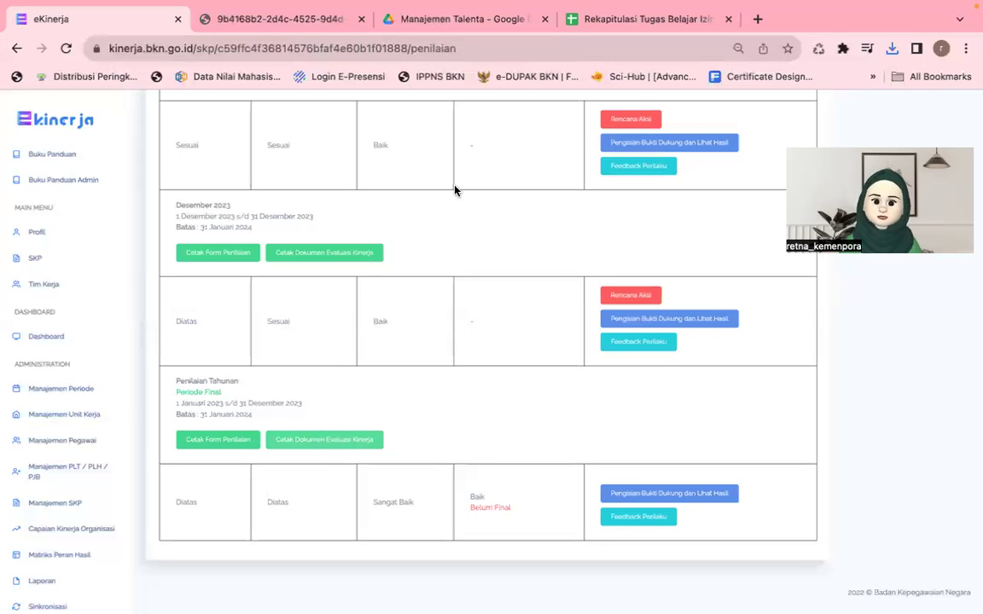
pyautogui.click(420, 169)
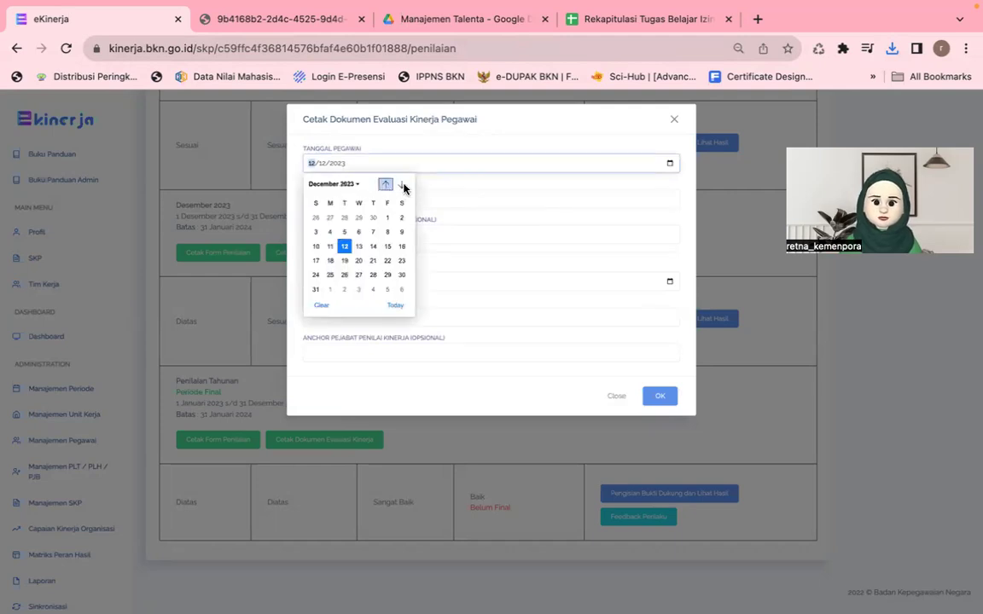
pyautogui.click(403, 187)
pyautogui.click(402, 185)
pyautogui.click(402, 185)
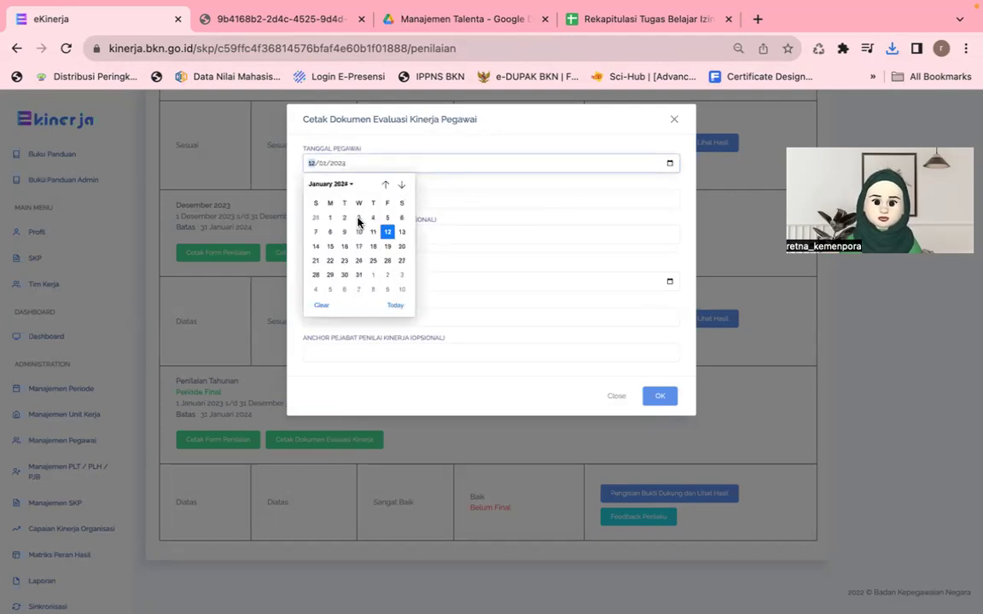
pyautogui.click(358, 218)
pyautogui.click(362, 194)
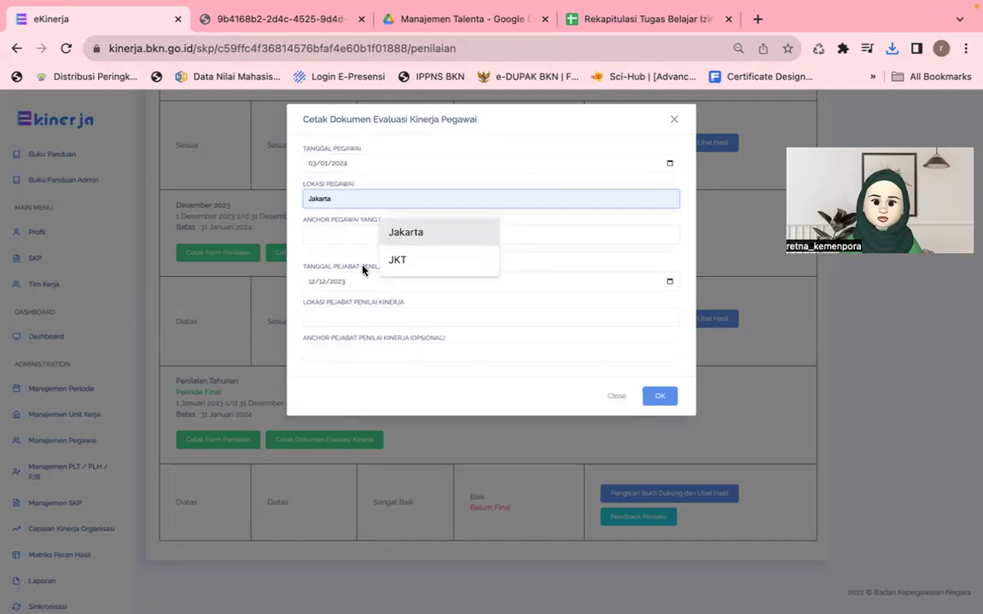
pyautogui.press('Return')
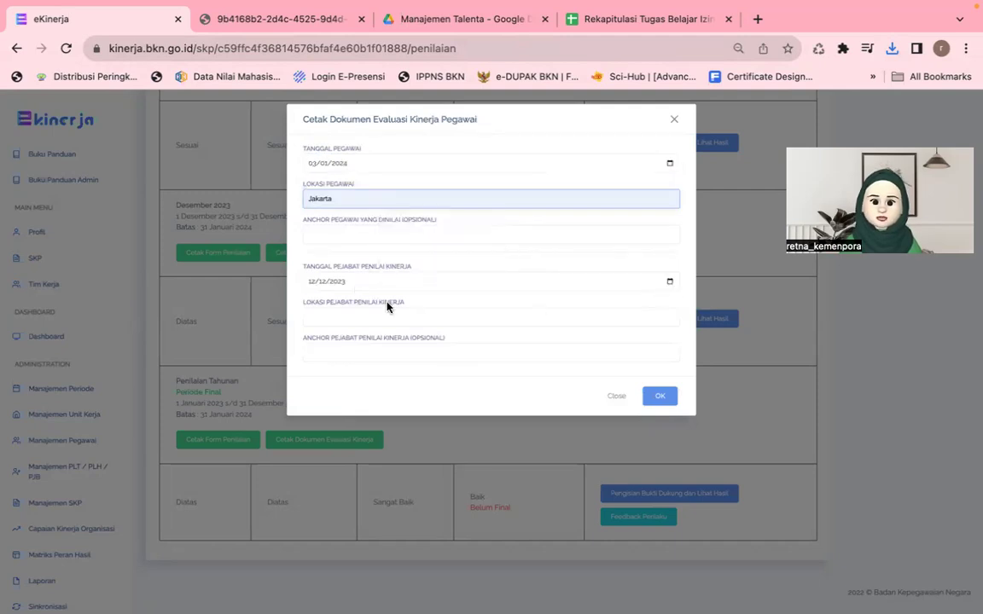
# Step: Set the appraiser's date to 03/01/2024 and location to Jakarta, then submit the form
pyautogui.click(389, 287)
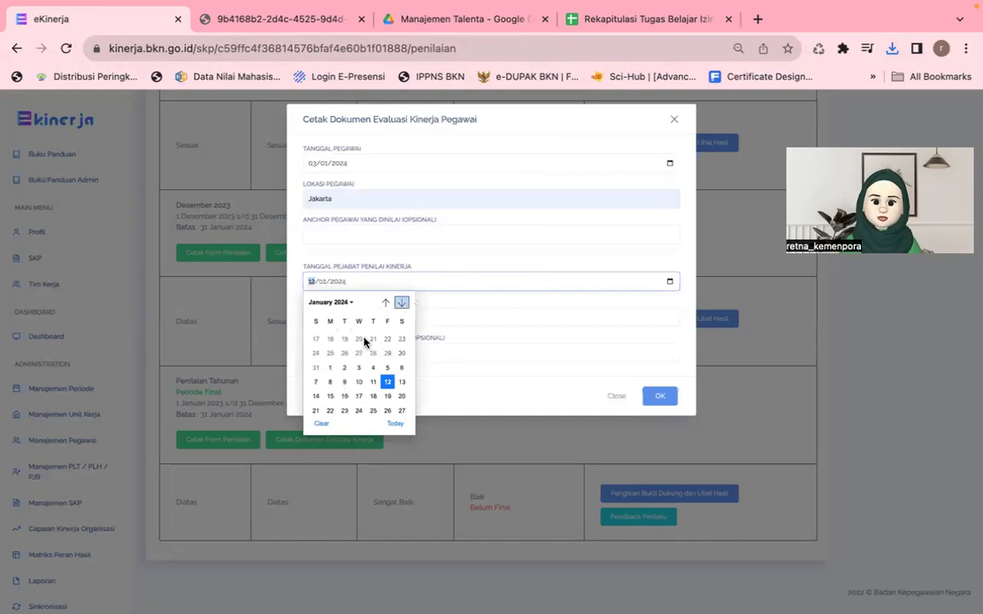
pyautogui.click(360, 338)
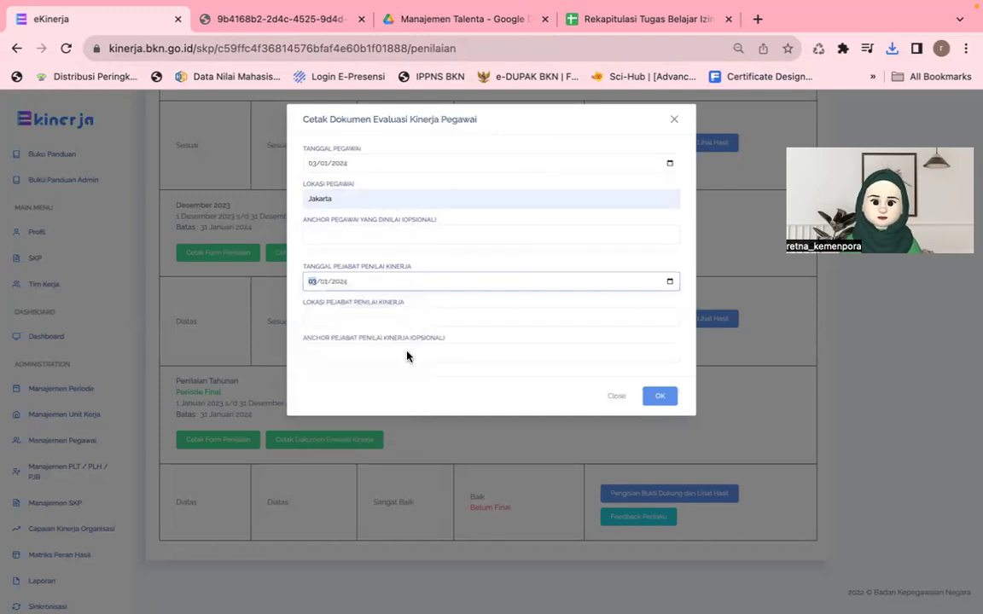
pyautogui.click(368, 317)
pyautogui.write('Jakarta')
pyautogui.click(657, 400)
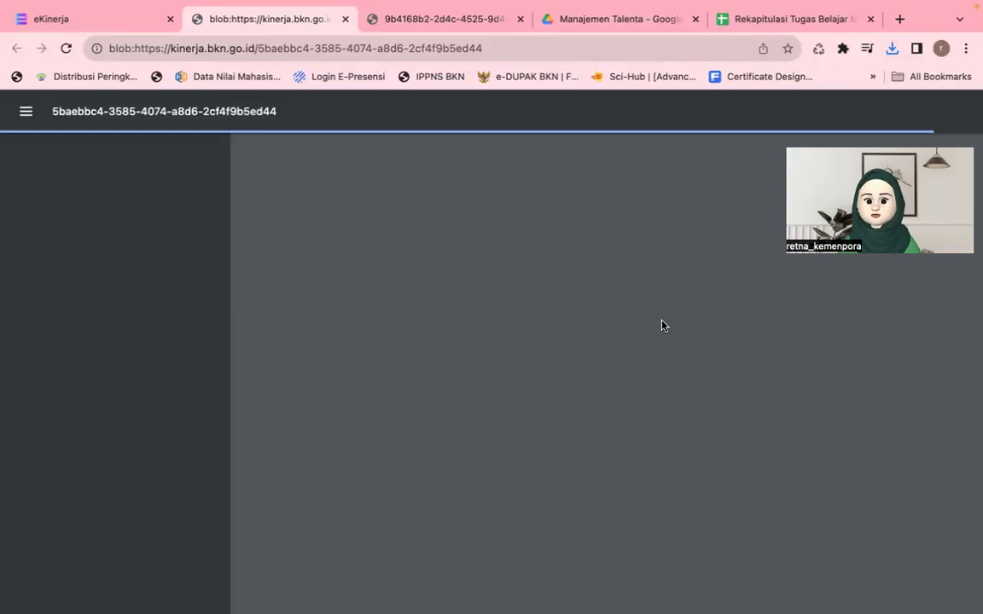
# Step: Verify the SANGAT BAIK rating, then save the evaluation PDF as 'evaluasi kinerja' plus the employee's first name
pyautogui.scroll(-4, 662, 324)
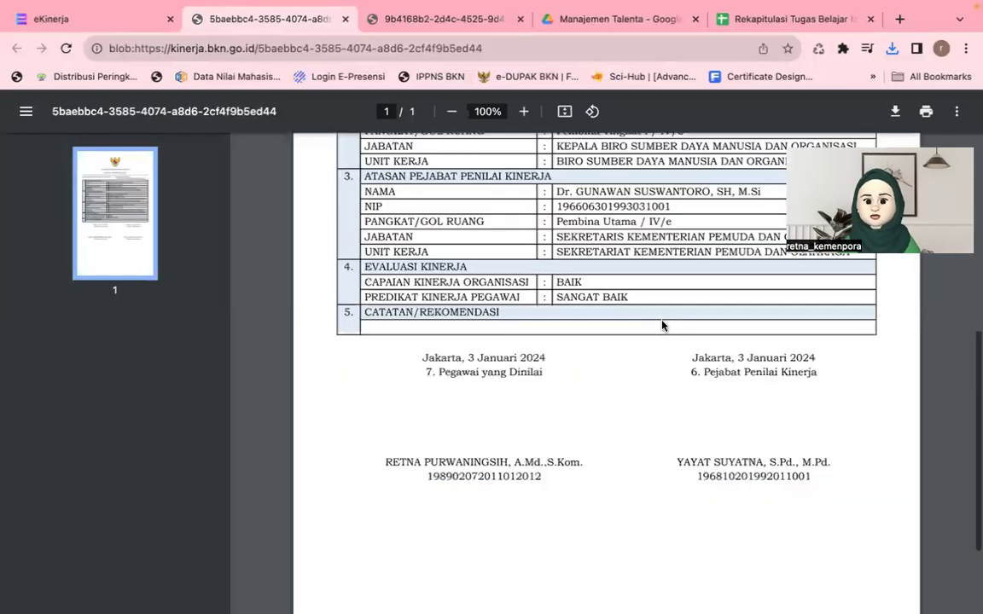
pyautogui.scroll(1, 662, 324)
pyautogui.scroll(2, 662, 325)
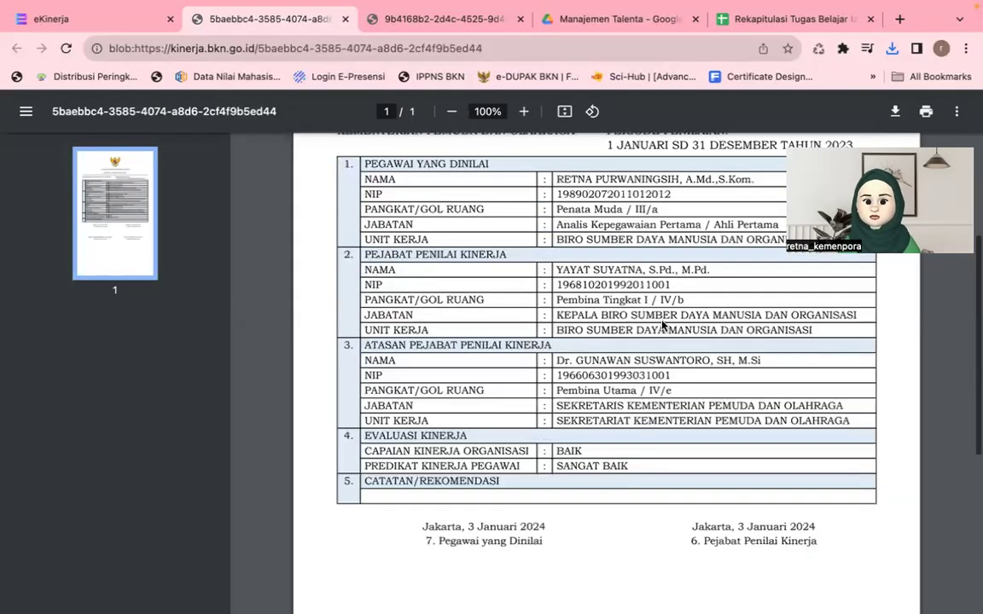
pyautogui.scroll(-2, 574, 386)
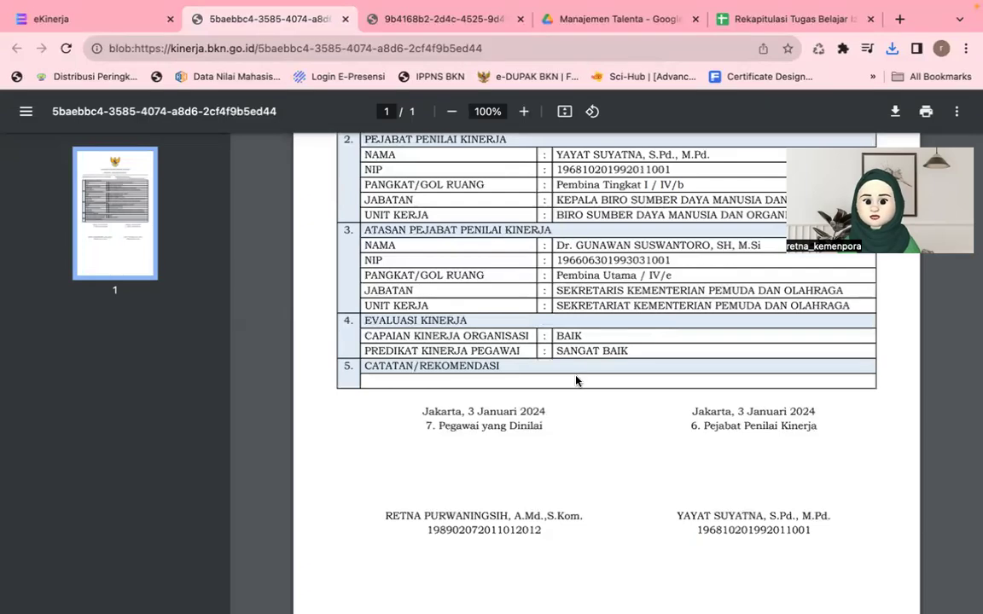
pyautogui.scroll(1, 576, 381)
pyautogui.scroll(3, 578, 388)
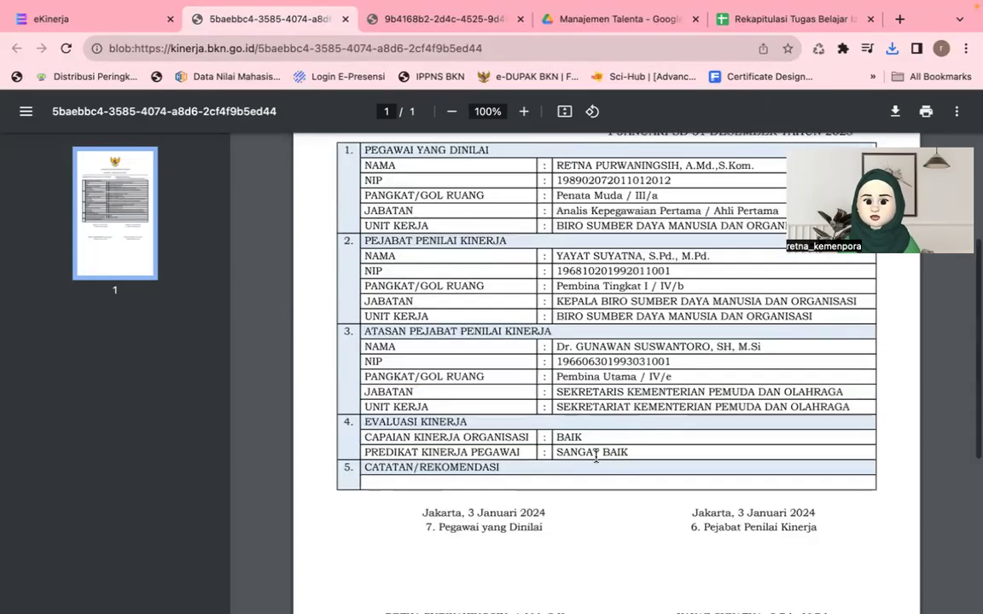
pyautogui.moveTo(626, 458); pyautogui.dragTo(556, 458)
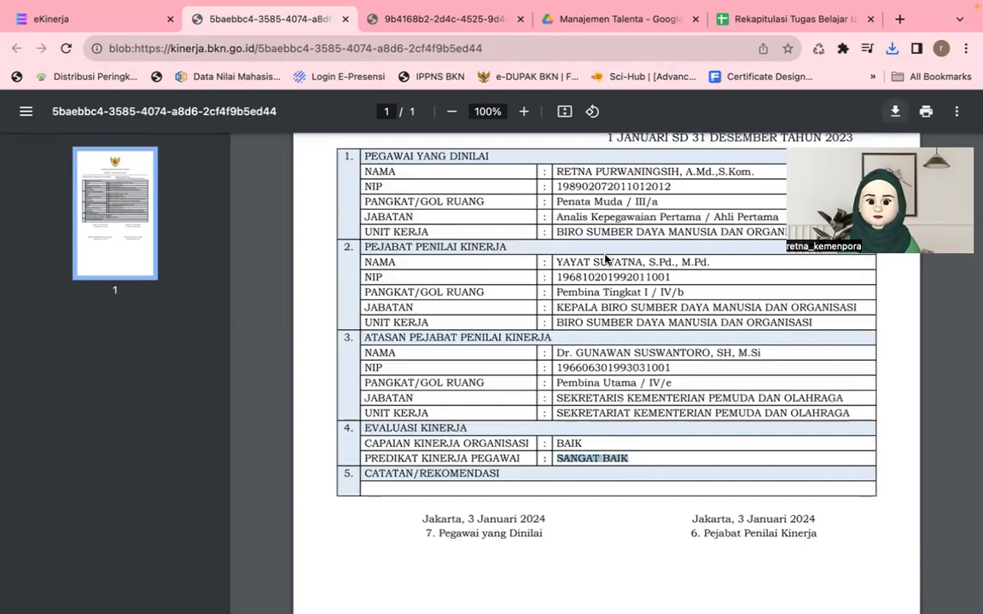
pyautogui.press('super+s')
pyautogui.write('evaluasi kinerja retna')
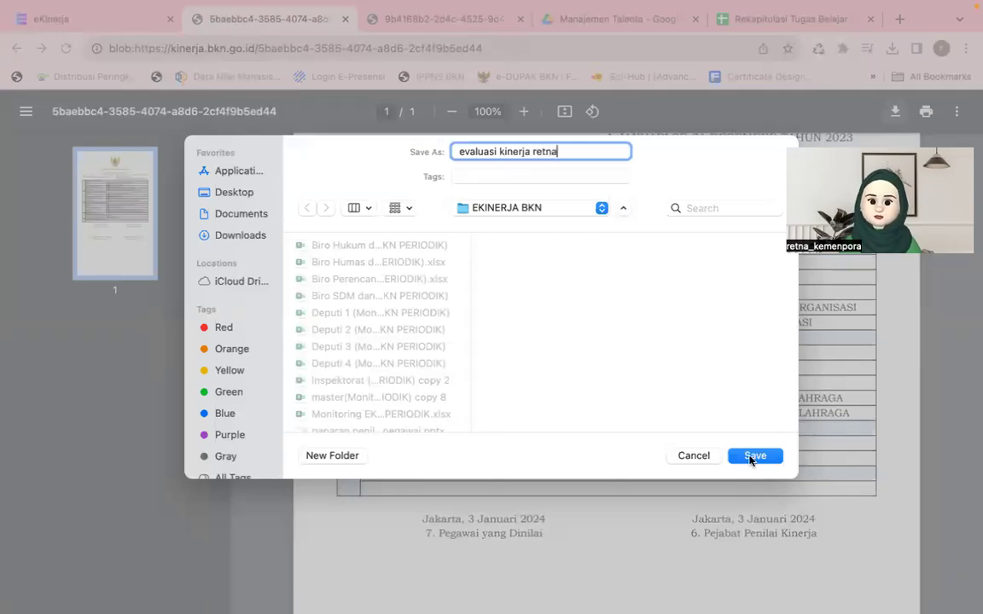